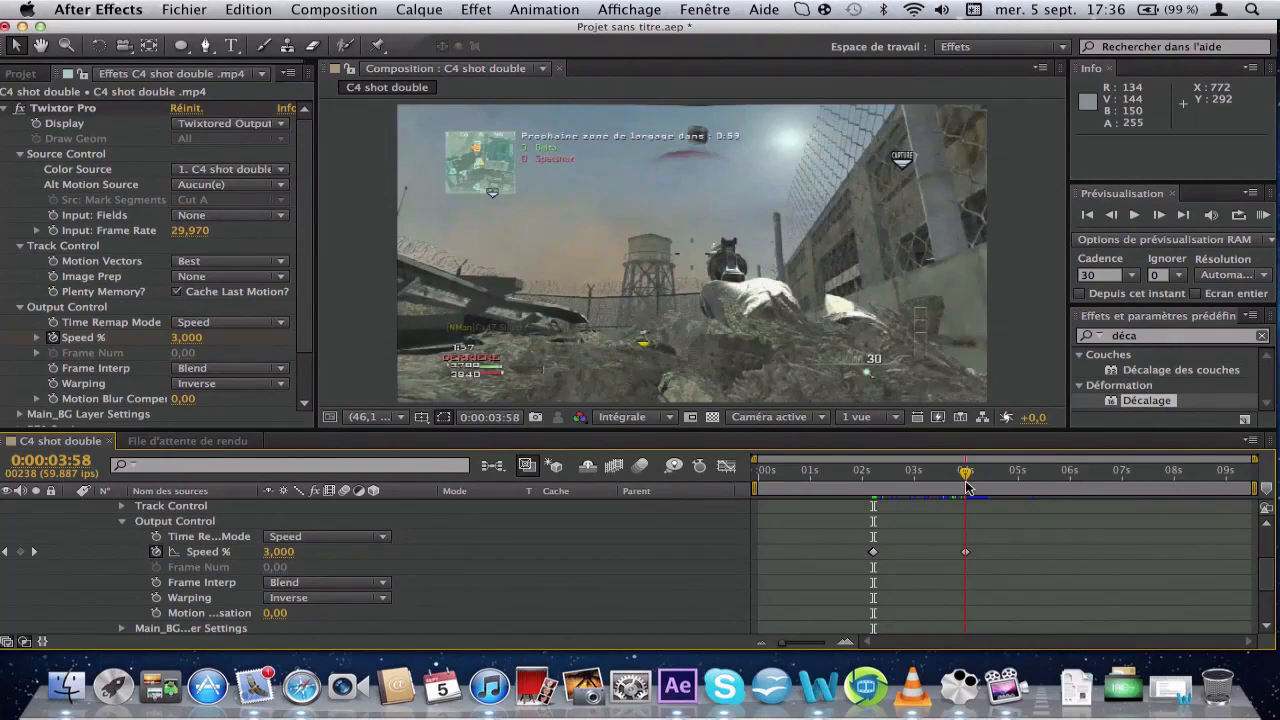
# Move the playhead to 0:00:04:32 and collapse the Twixtor Pro effect settings and the clip layer's properties.
pyautogui.moveTo(966, 487); pyautogui.dragTo(995, 487)
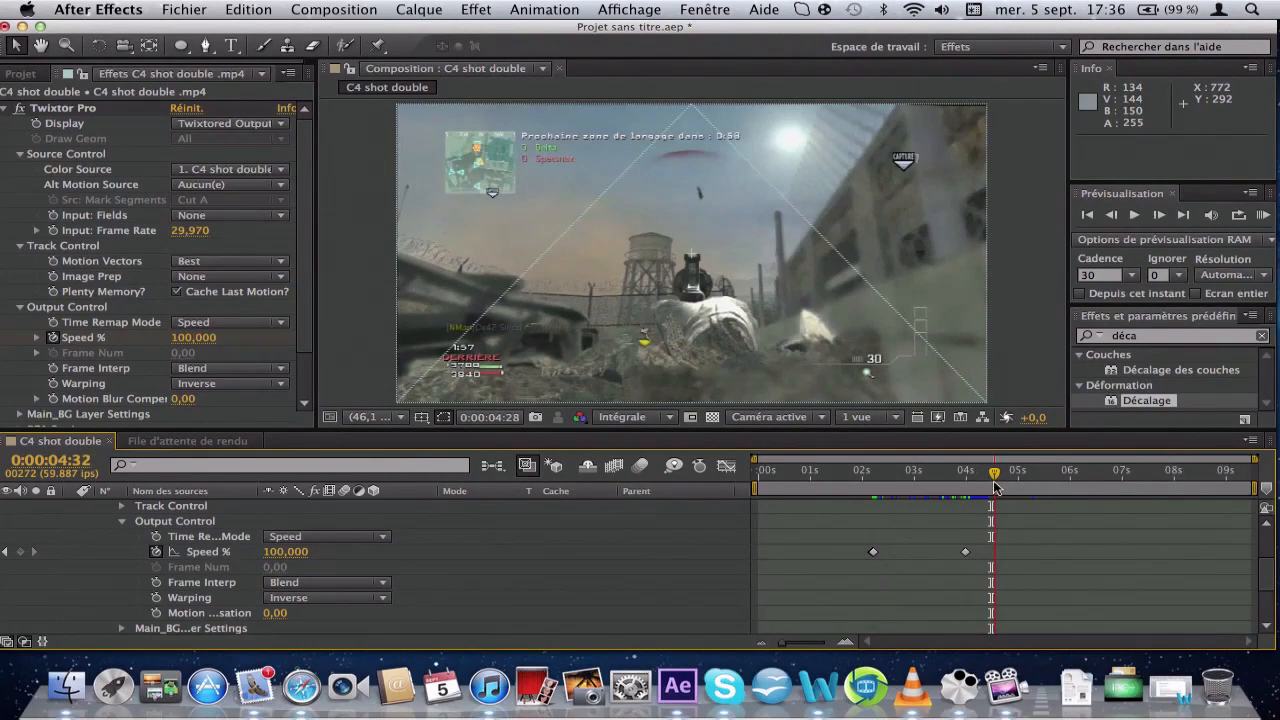
pyautogui.click(8, 109)
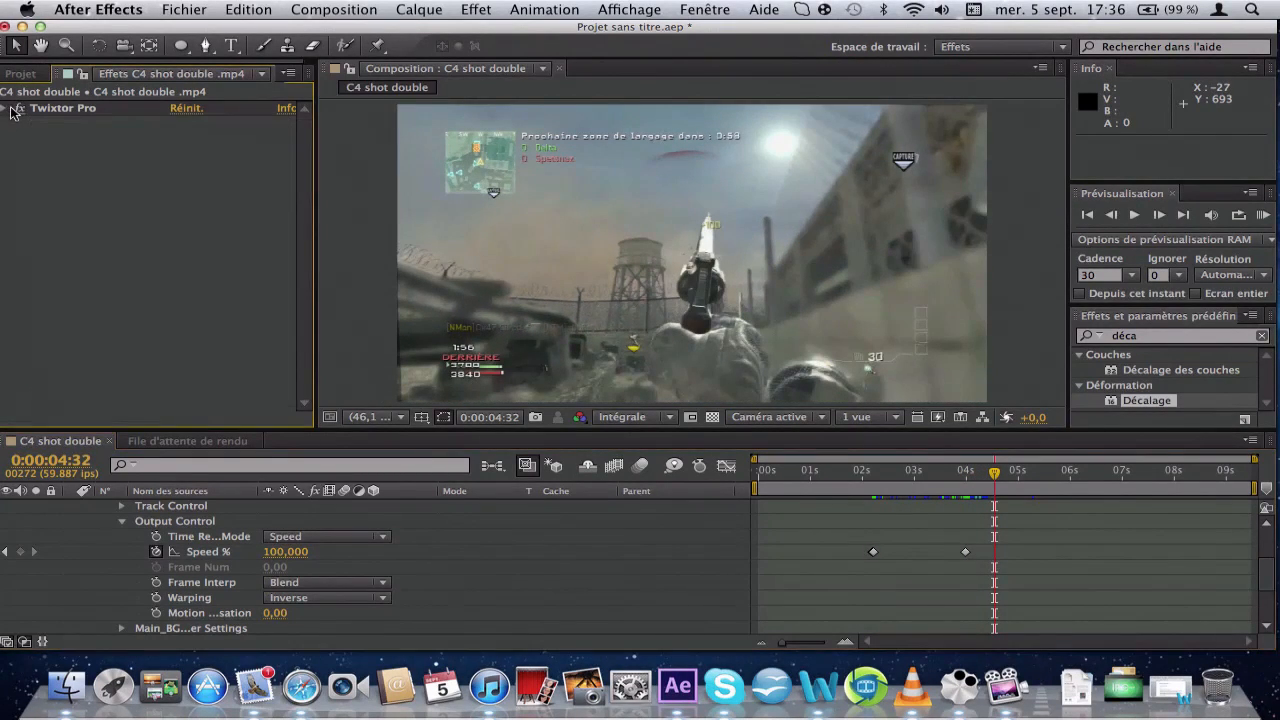
pyautogui.scroll(3, 115, 555)
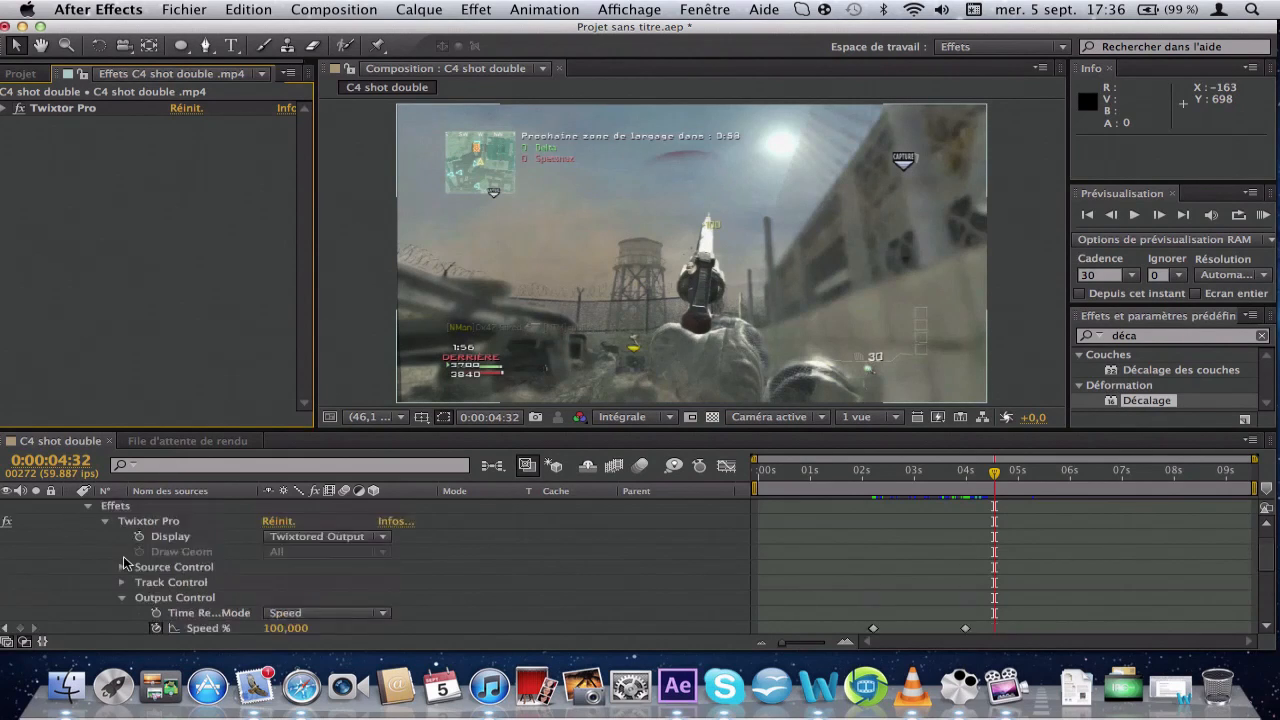
pyautogui.click(71, 508)
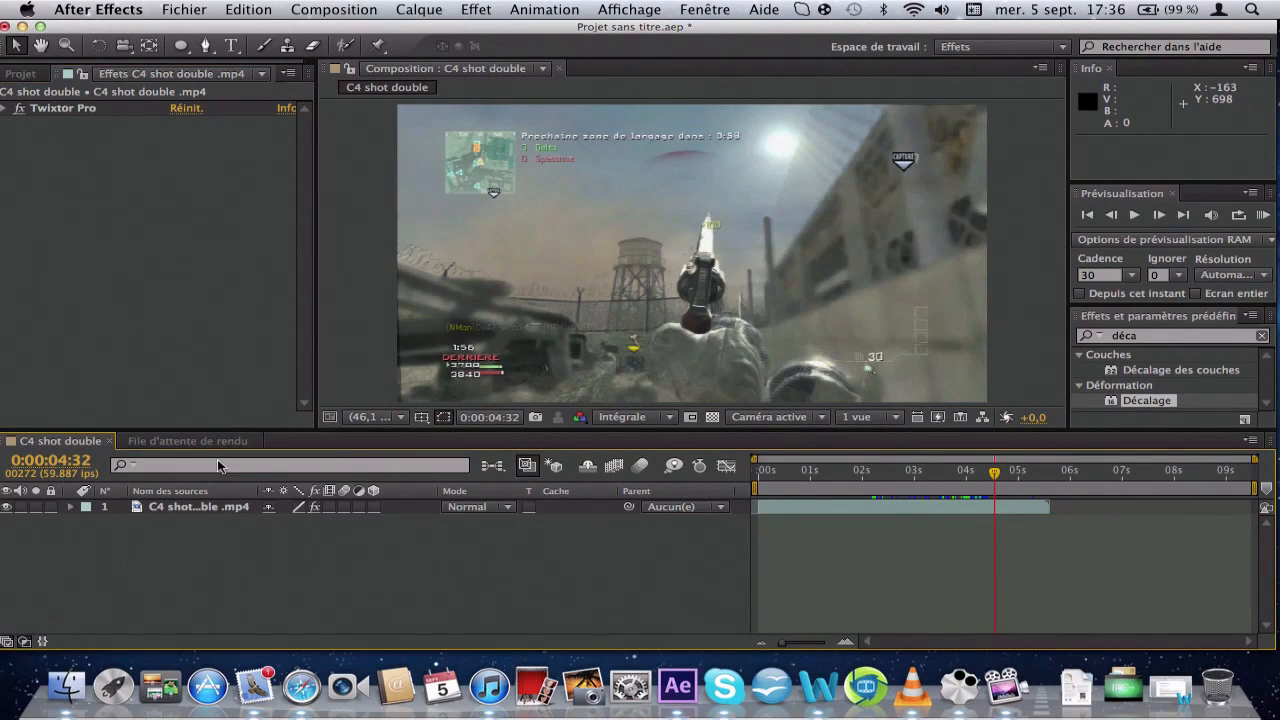
# Create a null object layer, make it a 3D layer and reveal its Position property.
pyautogui.click(419, 9)
pyautogui.moveTo(521, 38)
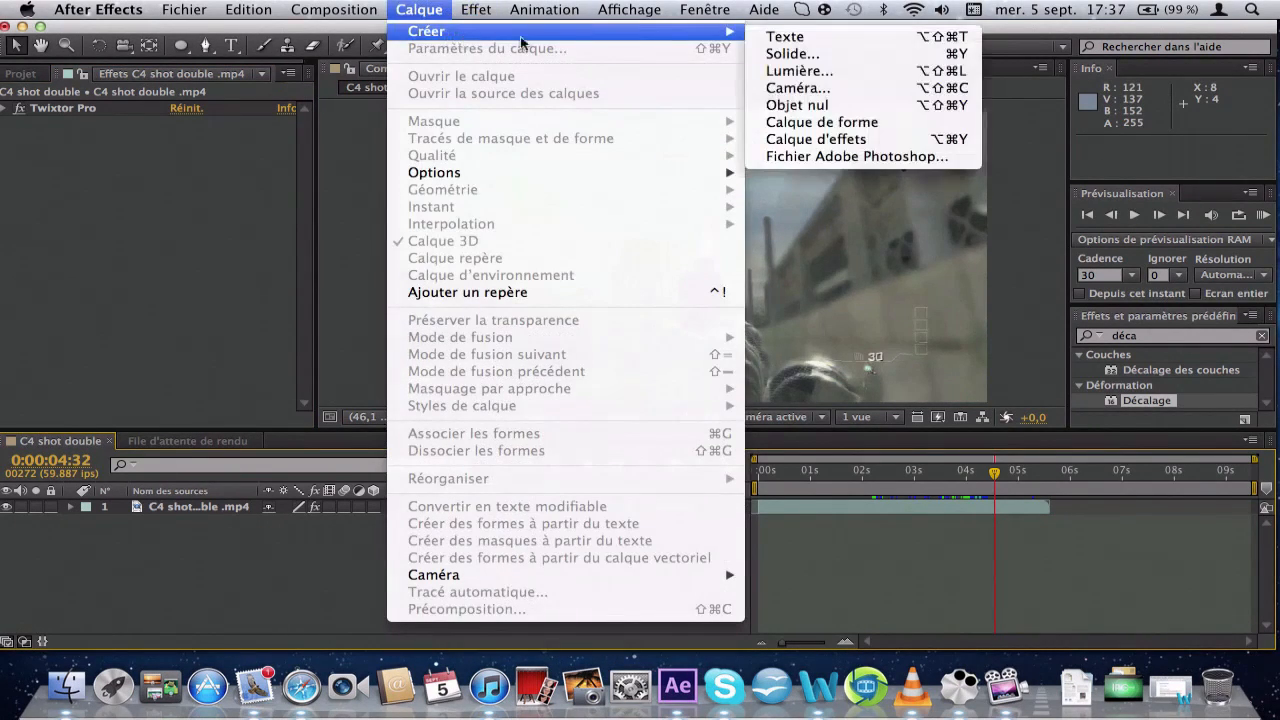
pyautogui.click(822, 106)
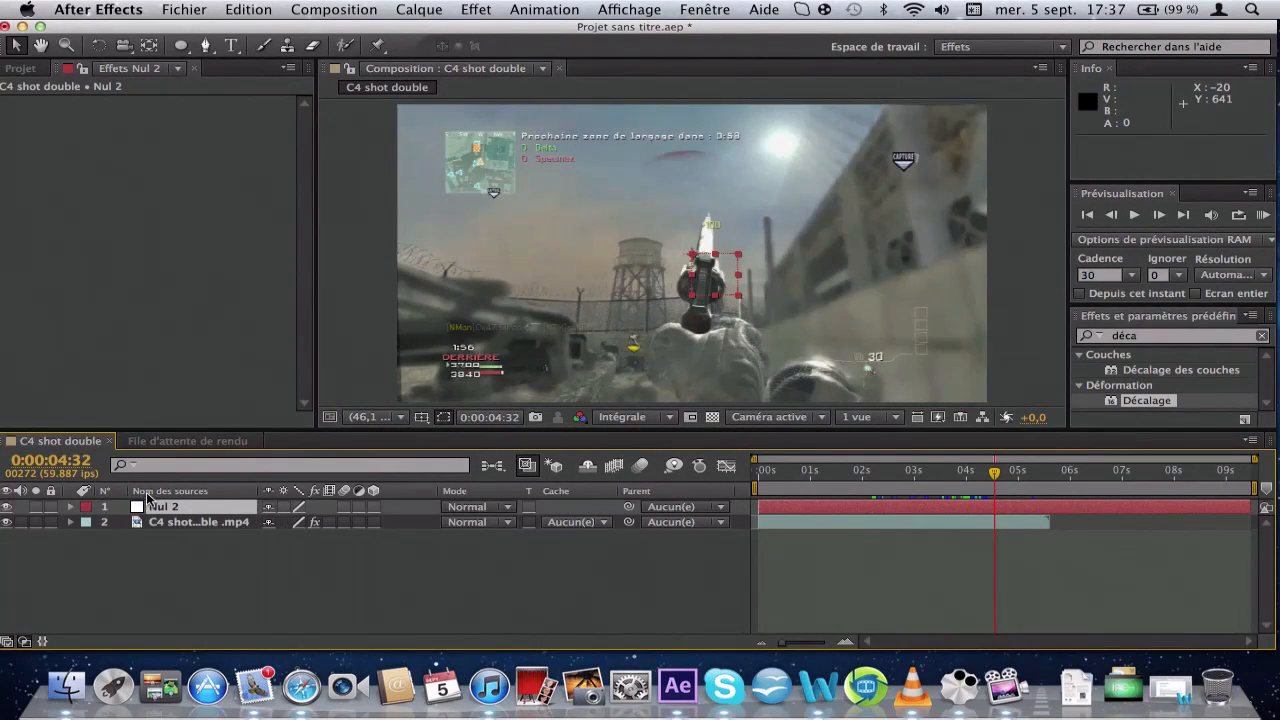
pyautogui.click(374, 507)
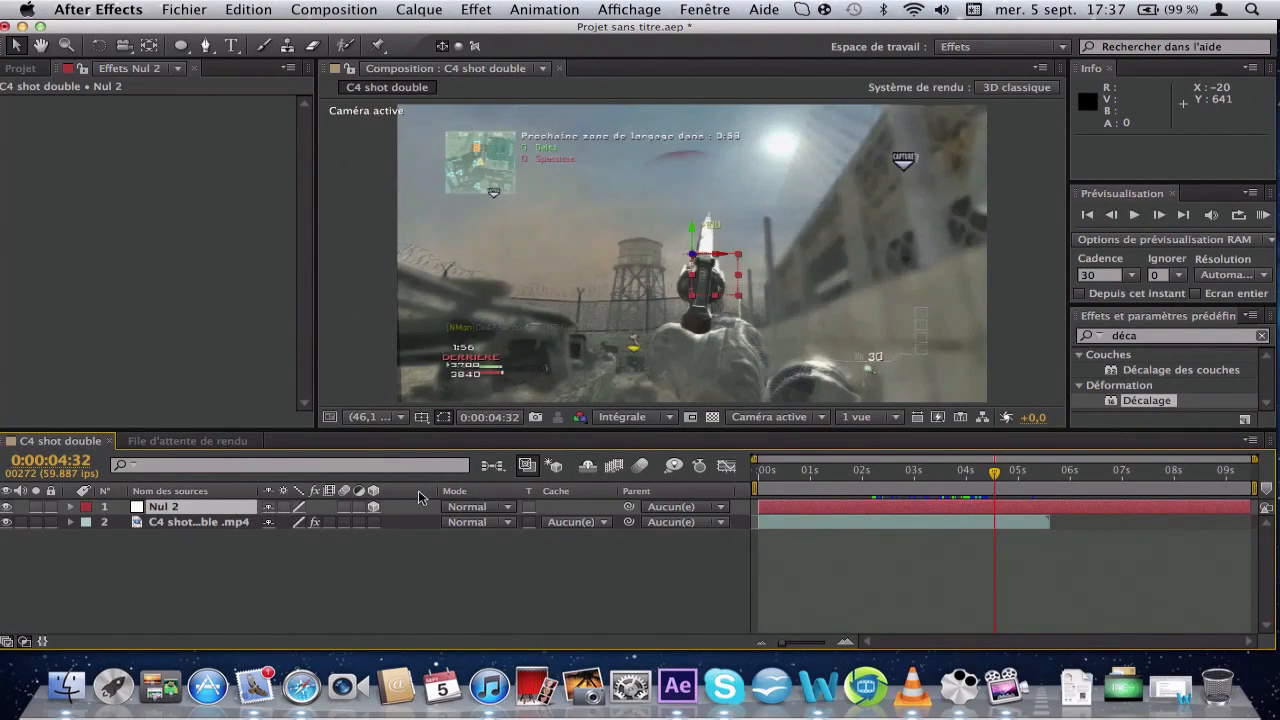
pyautogui.press('p')
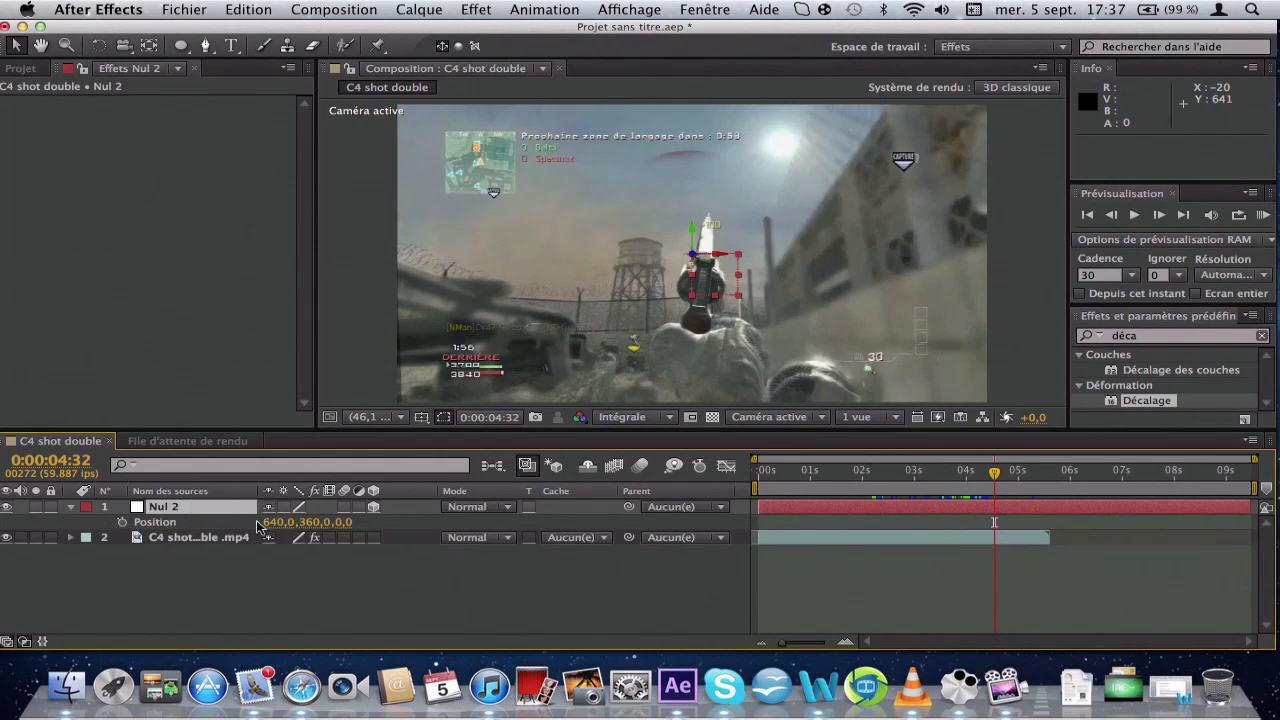
# Return to the clip's first speed keyframe at 0:00:02:12 and set the null's Z position to 2000.
pyautogui.click(344, 524)
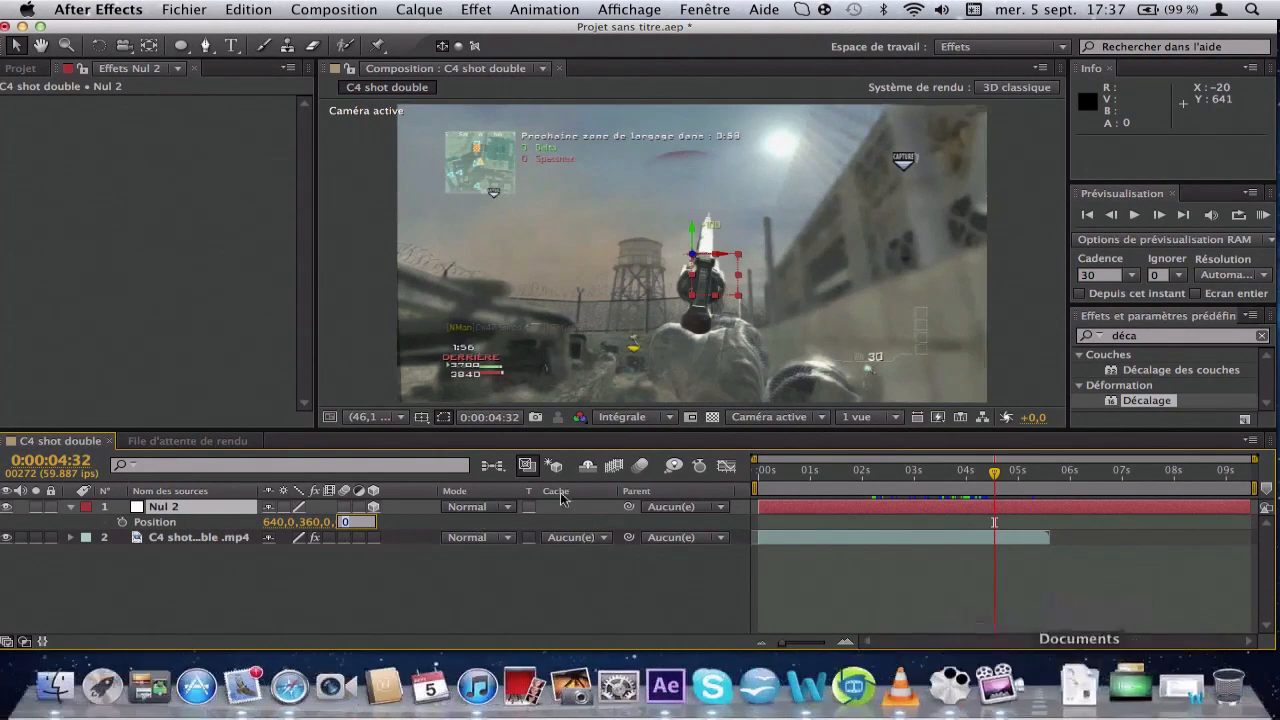
pyautogui.press('Return')
pyautogui.click(72, 541)
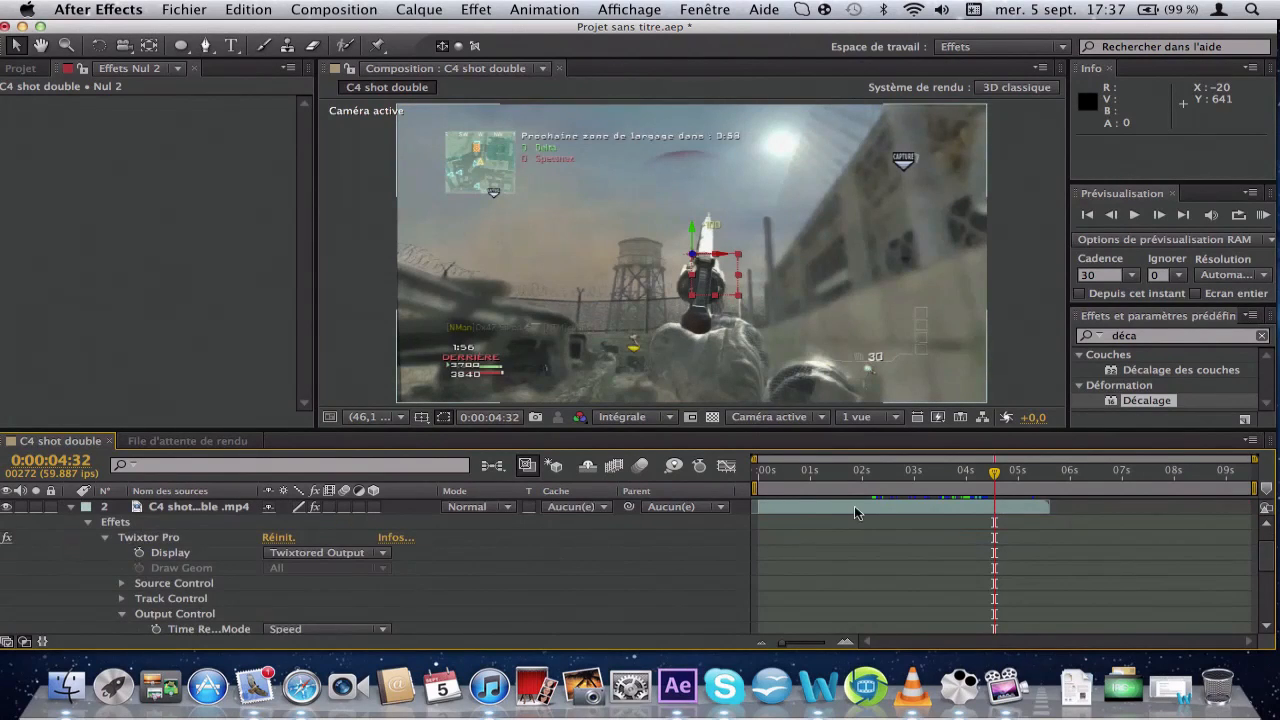
pyautogui.scroll(-2, 846, 537)
pyautogui.moveTo(884, 472); pyautogui.dragTo(872, 478)
pyautogui.scroll(3, 900, 510)
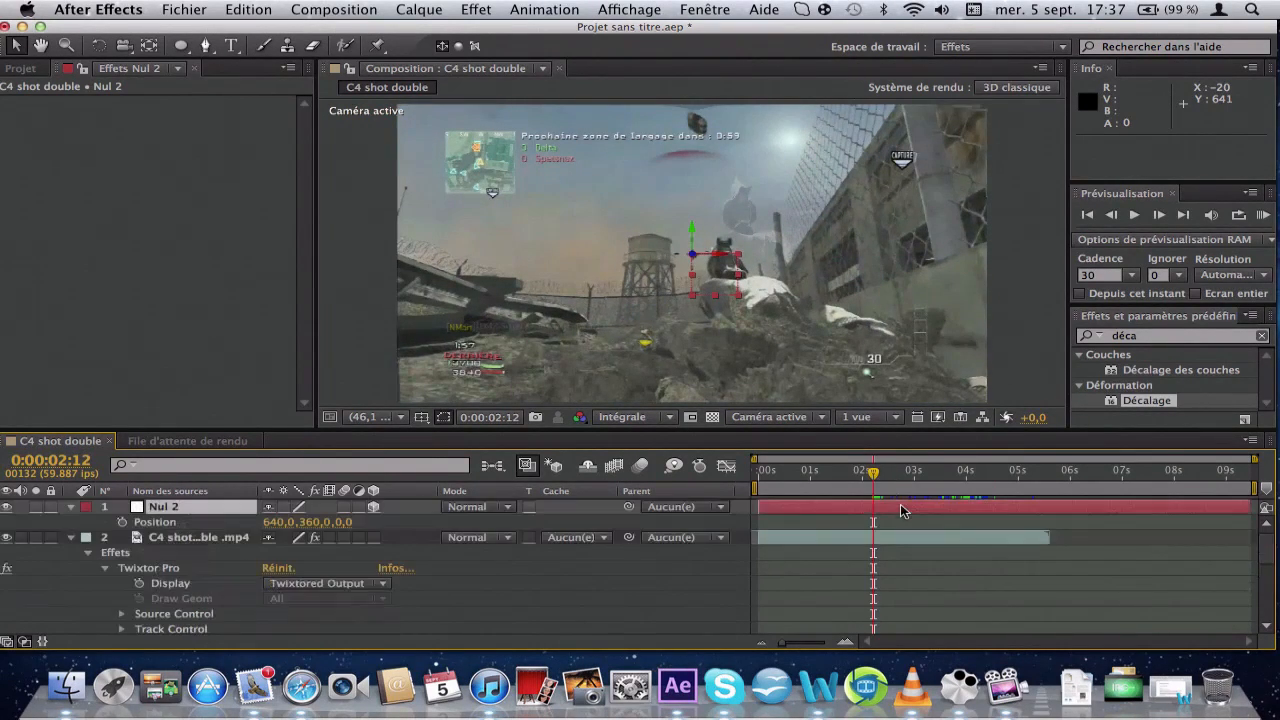
pyautogui.click(345, 522)
pyautogui.press('Return')
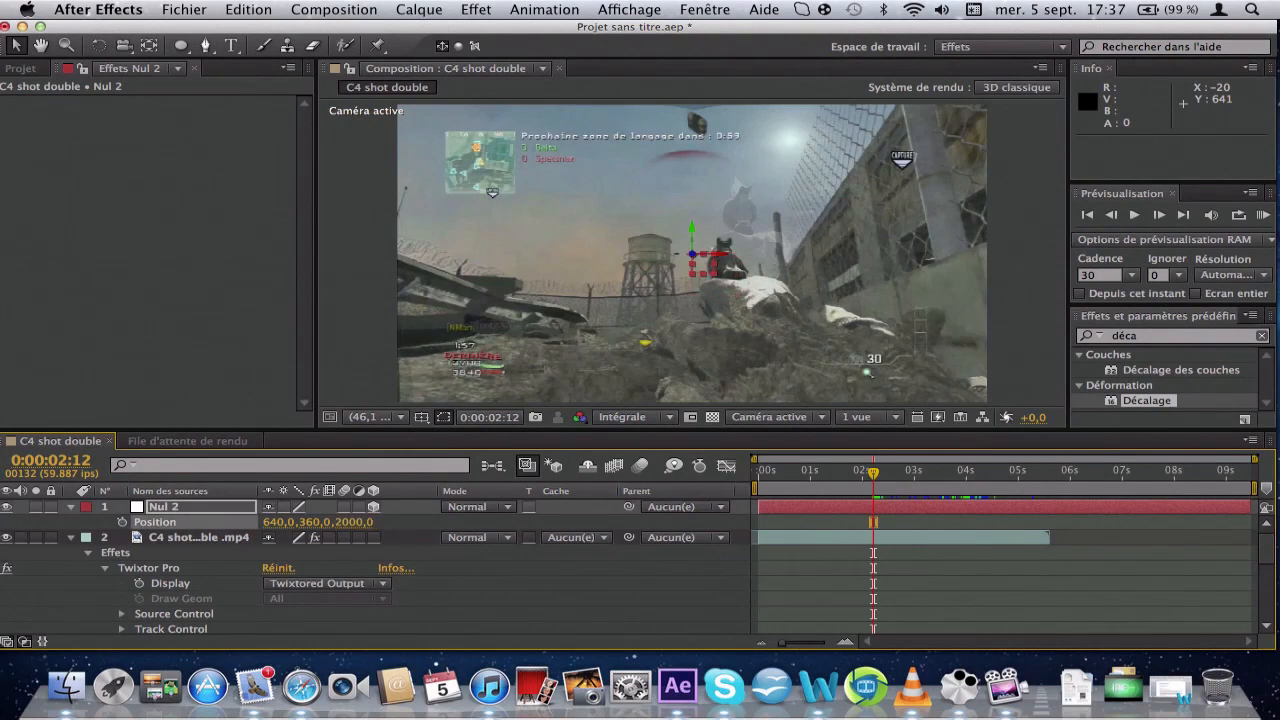
# Move the null to about 162, 661, 2000, near the fence post beside the water tower, and keyframe its Position at 0:00:02:12.
pyautogui.moveTo(276, 516)
pyautogui.mouseDown()
pyautogui.moveTo(90, 542)
pyautogui.moveTo(248, 523)
pyautogui.moveTo(175, 507)
pyautogui.mouseUp()
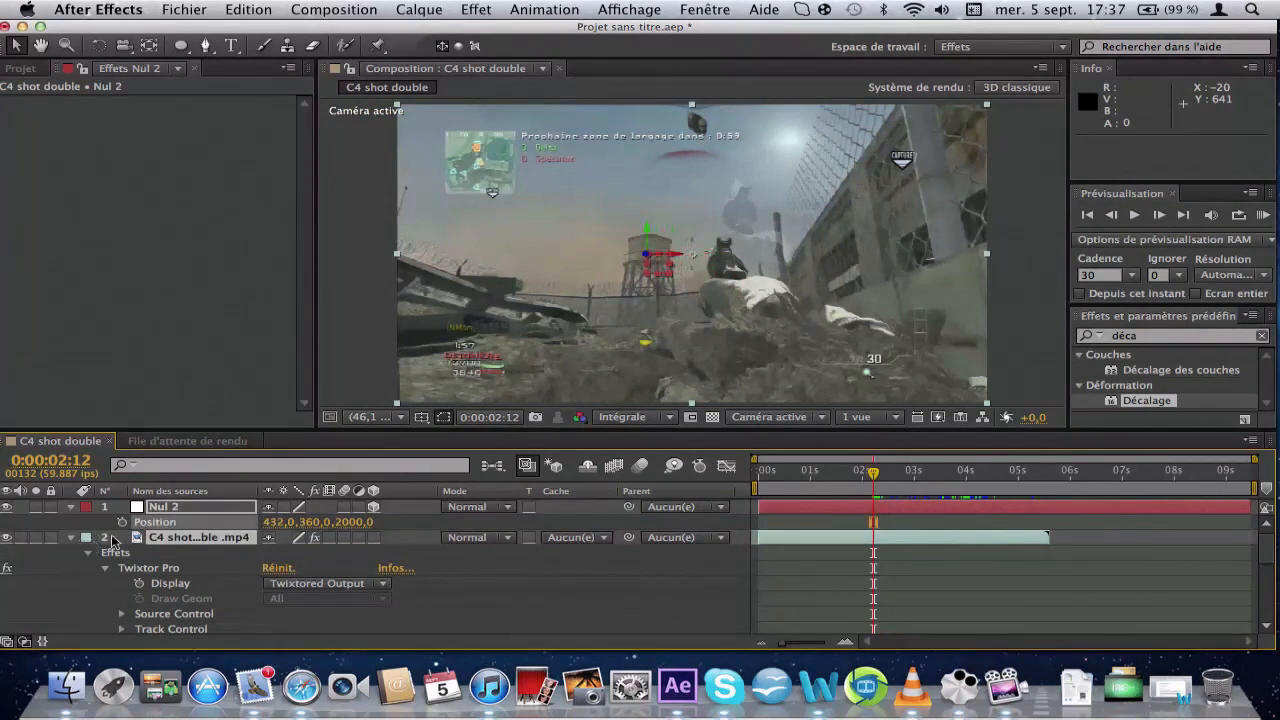
pyautogui.click(172, 524)
pyautogui.click(200, 508)
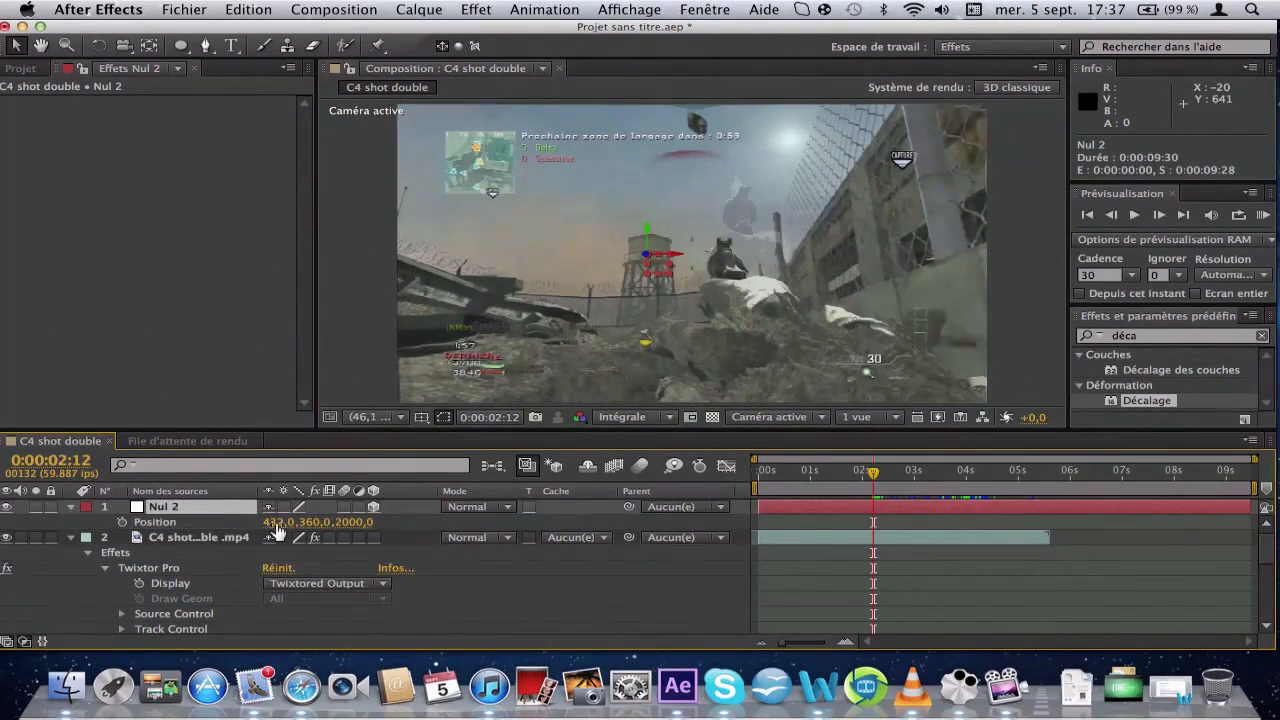
pyautogui.moveTo(275, 524); pyautogui.dragTo(5, 552)
pyautogui.moveTo(310, 522); pyautogui.dragTo(588, 538)
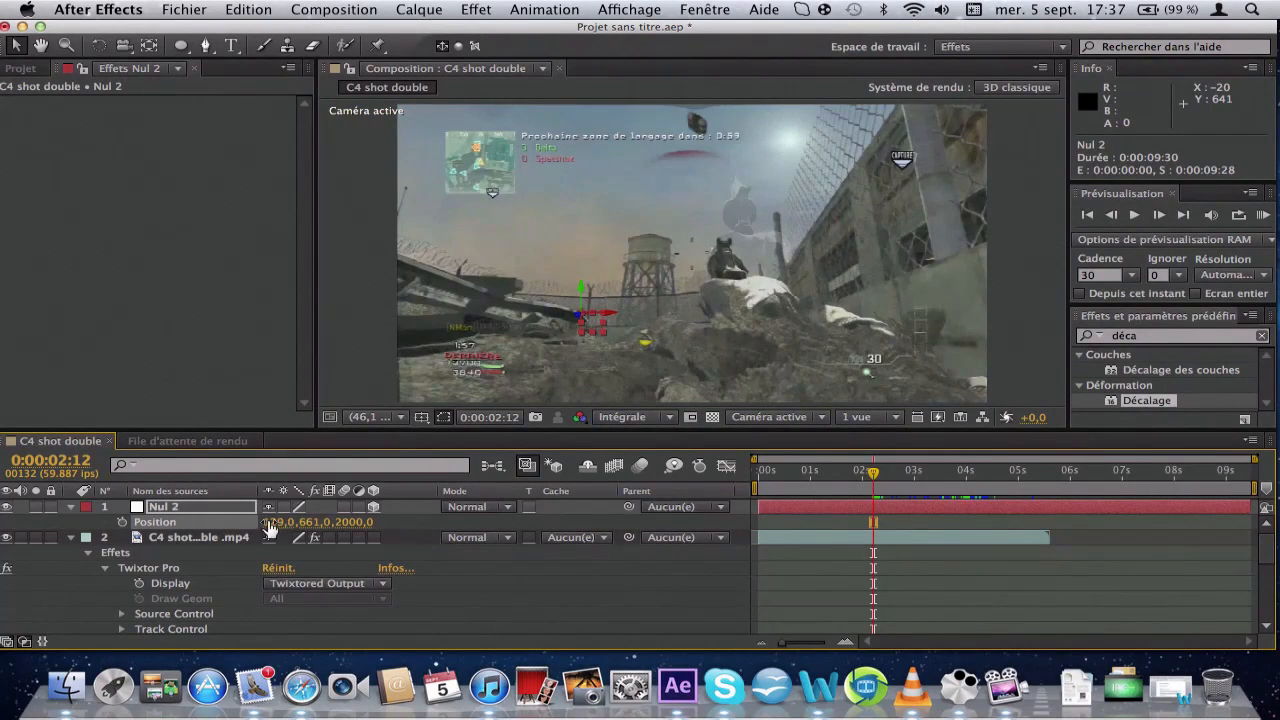
pyautogui.moveTo(272, 522); pyautogui.dragTo(305, 522)
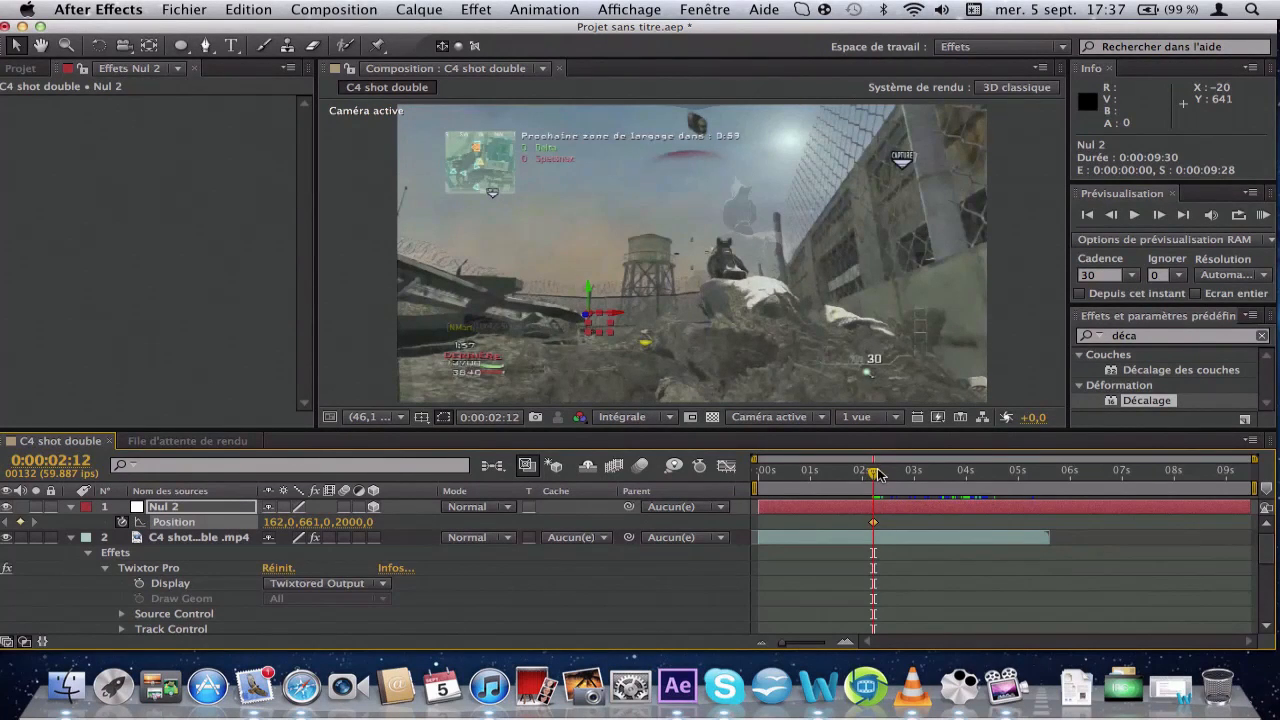
# Add a Position keyframe at 0:00:02:25 with the null at about 482, 874, 5641, beyond the base of the water tower.
pyautogui.moveTo(878, 474); pyautogui.dragTo(889, 474)
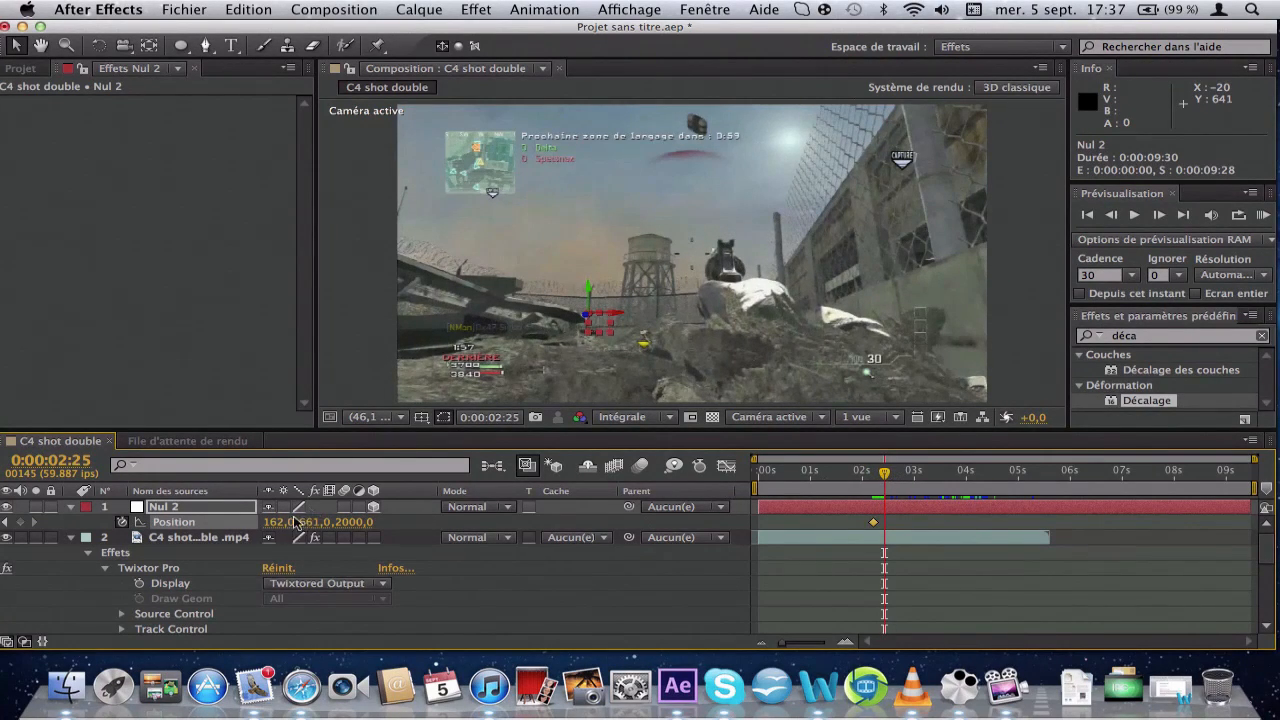
pyautogui.moveTo(277, 524); pyautogui.dragTo(573, 500)
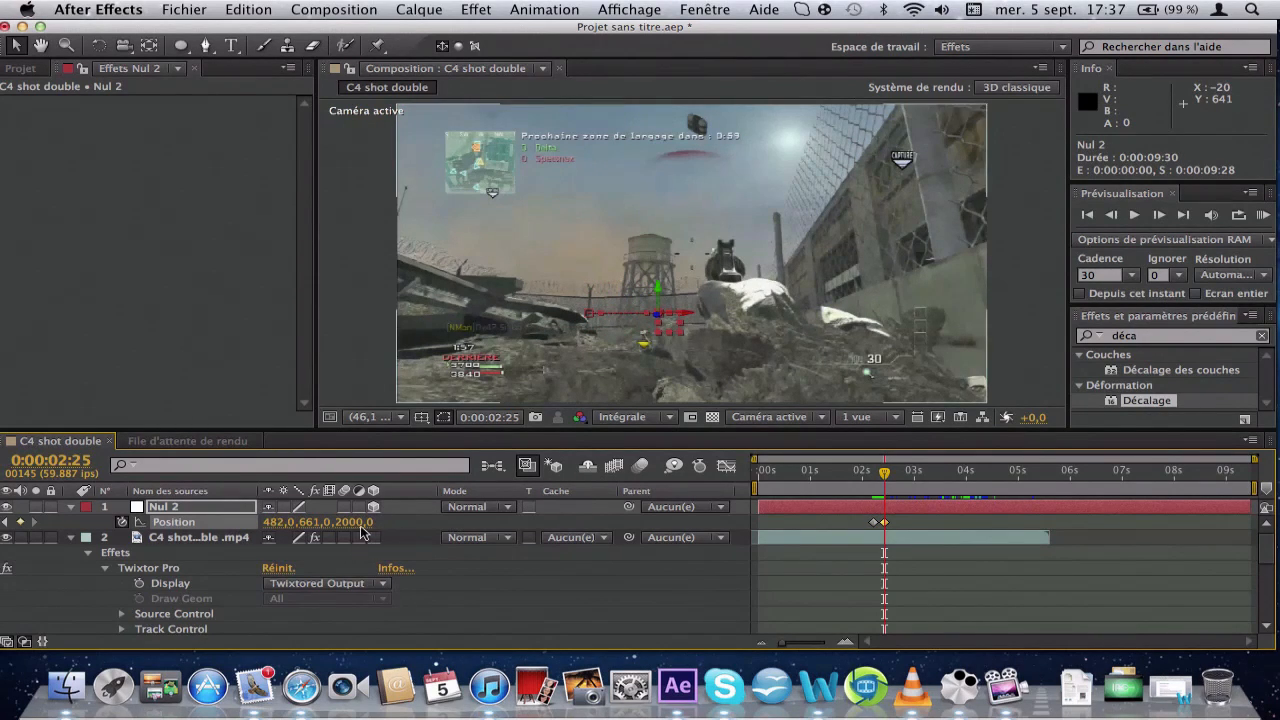
pyautogui.moveTo(318, 530); pyautogui.dragTo(197, 538)
pyautogui.moveTo(362, 530); pyautogui.dragTo(491, 491)
pyautogui.moveTo(347, 527); pyautogui.dragTo(870, 430)
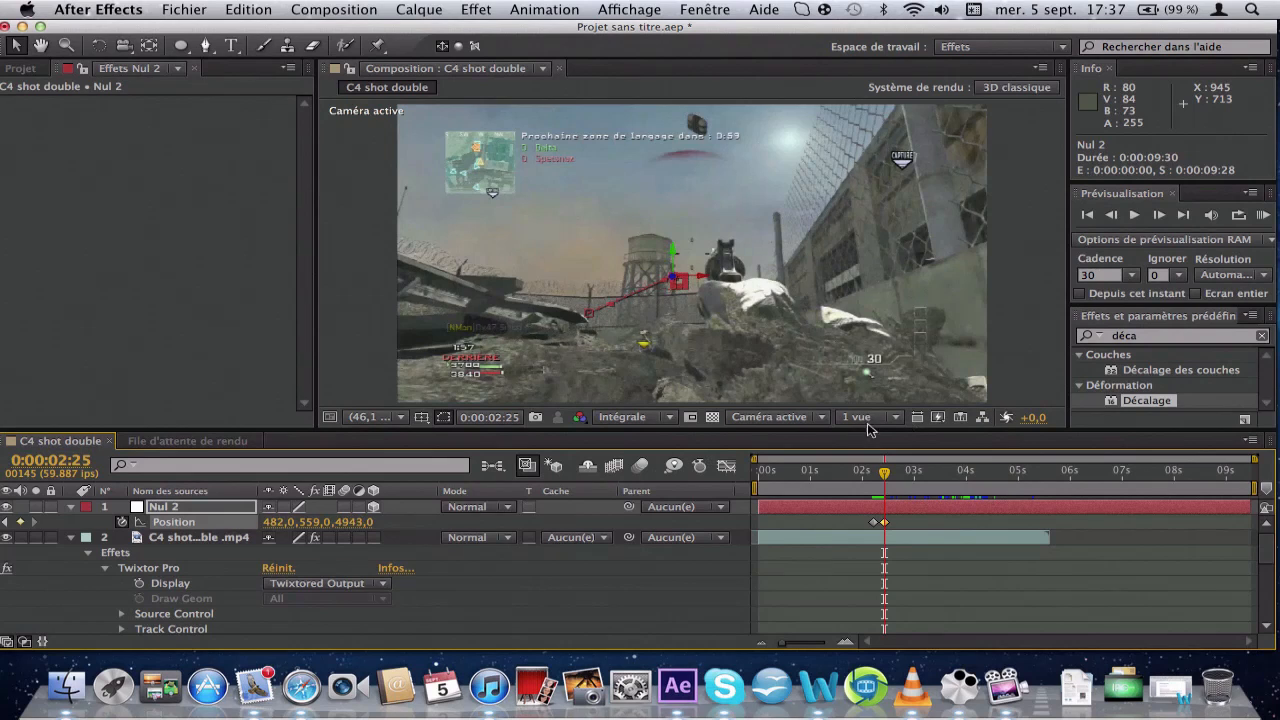
pyautogui.moveTo(395, 521); pyautogui.dragTo(957, 440)
pyautogui.moveTo(315, 523); pyautogui.dragTo(492, 647)
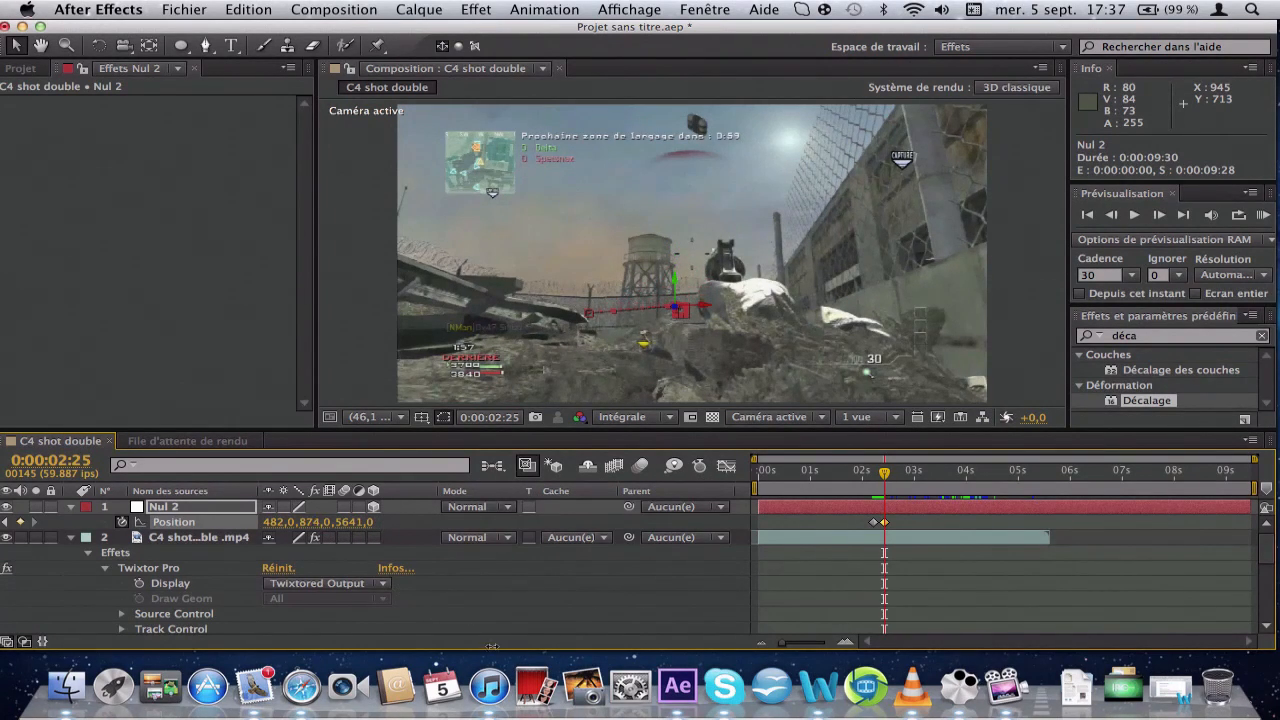
# Add a Position keyframe at 0:00:02:39 with the null swung back across the tower to about -243, 638, 5641.
pyautogui.click(897, 479)
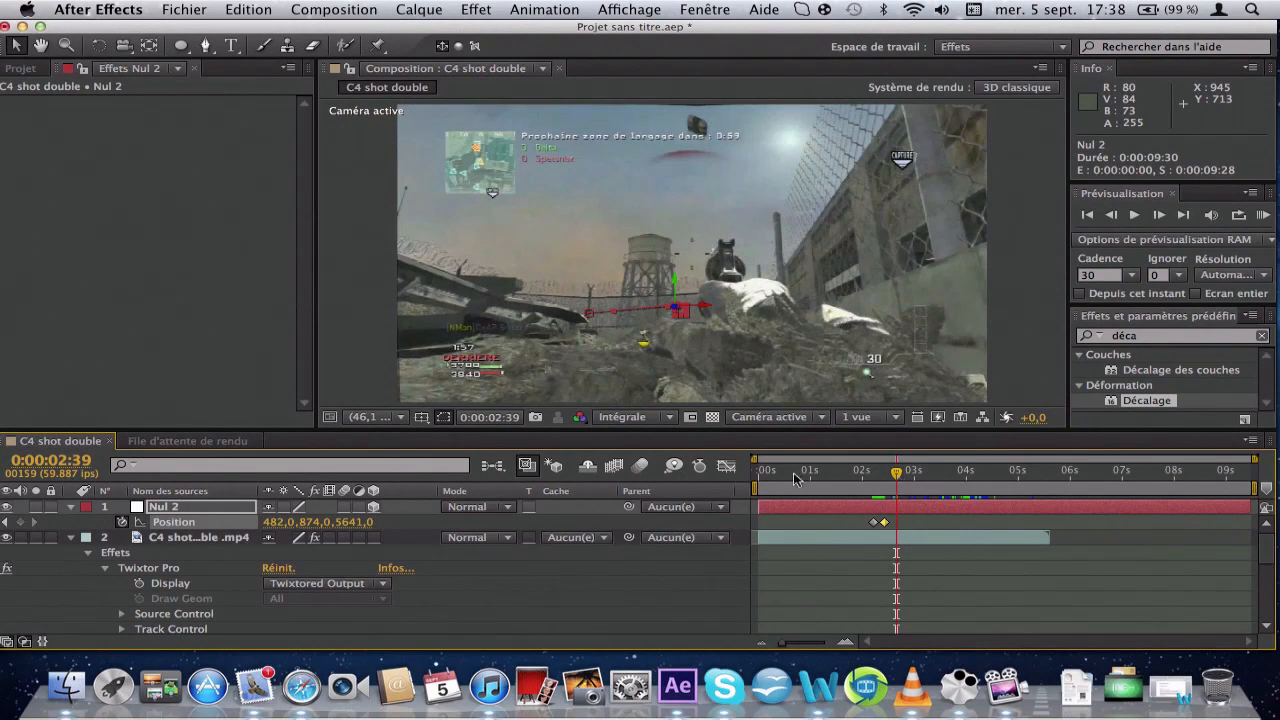
pyautogui.moveTo(278, 522); pyautogui.dragTo(160, 530)
pyautogui.moveTo(274, 523); pyautogui.dragTo(68, 524)
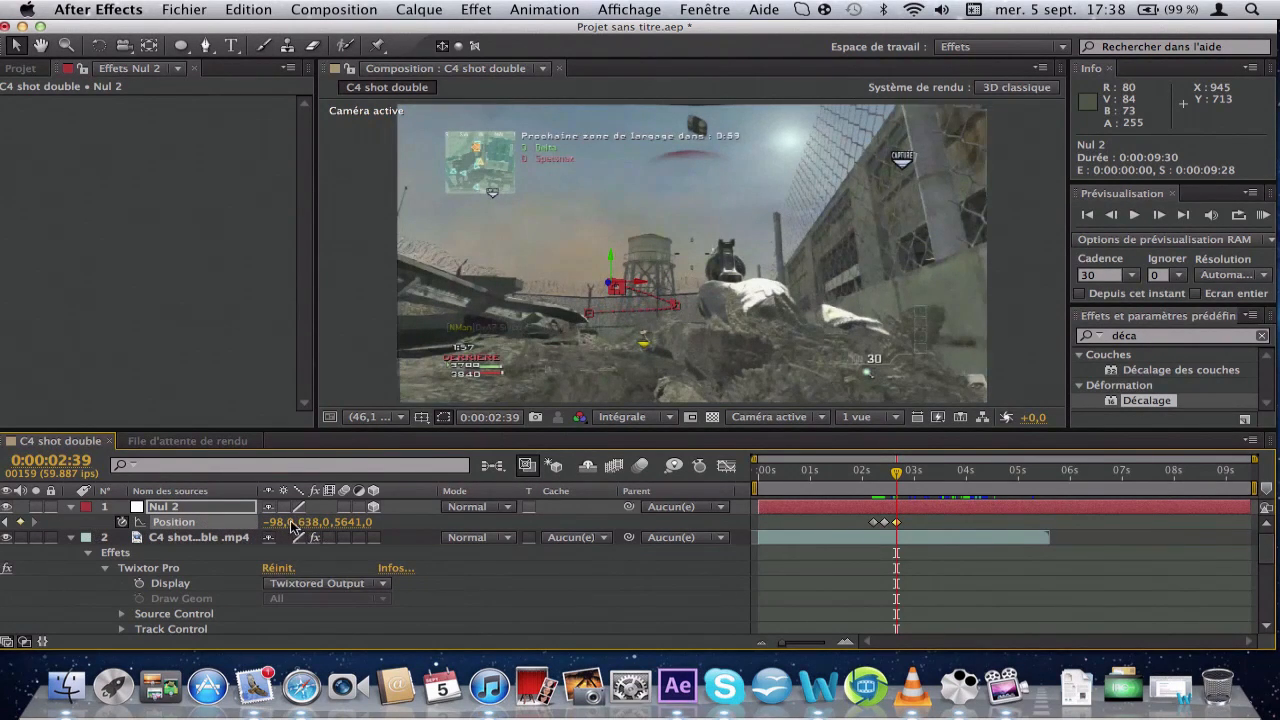
pyautogui.moveTo(268, 524); pyautogui.dragTo(115, 538)
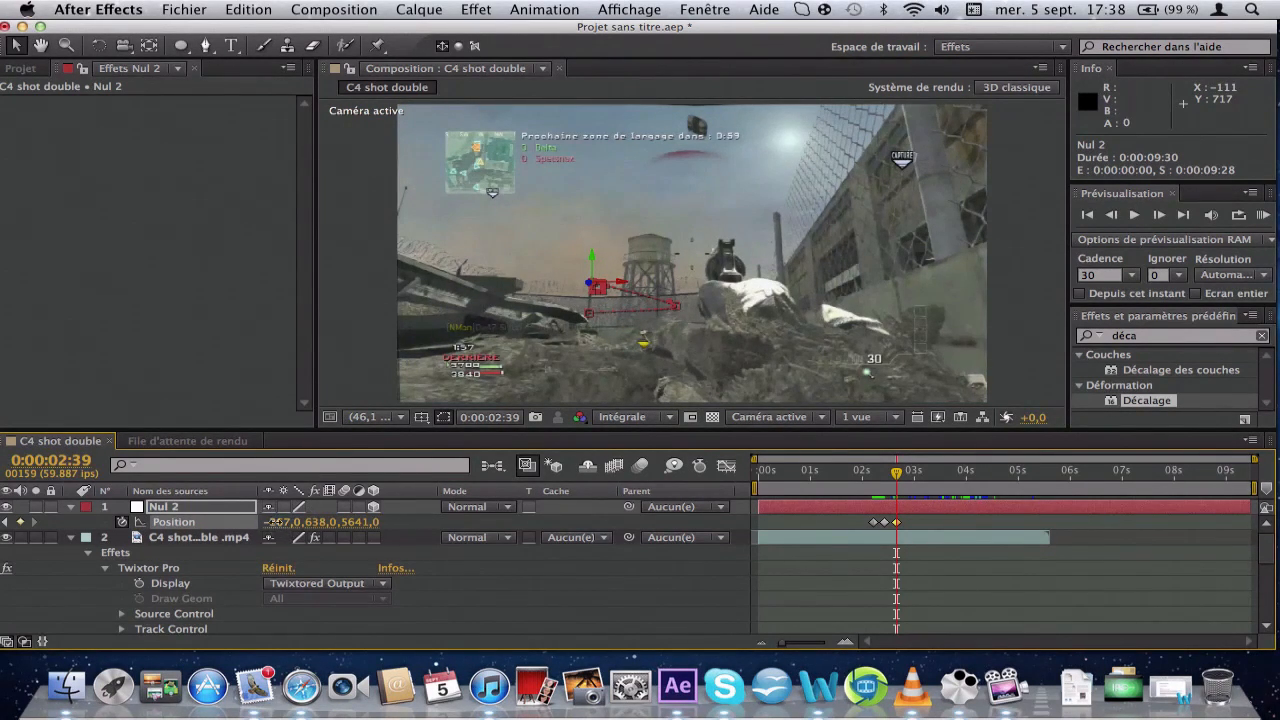
pyautogui.moveTo(275, 524)
pyautogui.mouseDown()
pyautogui.moveTo(238, 527)
pyautogui.moveTo(281, 528)
pyautogui.mouseUp()
# Add a Position keyframe at 0:00:02:49 with the null higher and deeper behind the tower at about 259, 418, 8733.
pyautogui.moveTo(898, 477); pyautogui.dragTo(907, 479)
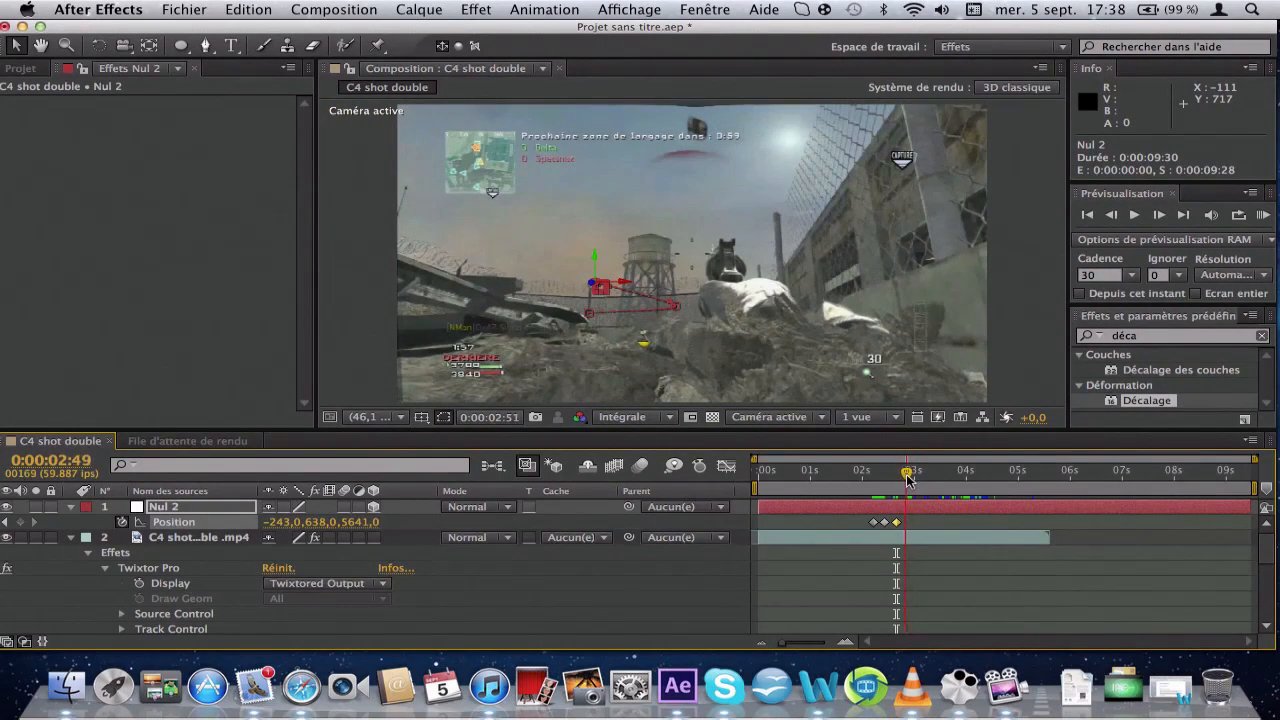
pyautogui.moveTo(365, 522)
pyautogui.mouseDown()
pyautogui.moveTo(467, 511)
pyautogui.moveTo(355, 535)
pyautogui.moveTo(368, 525)
pyautogui.mouseUp()
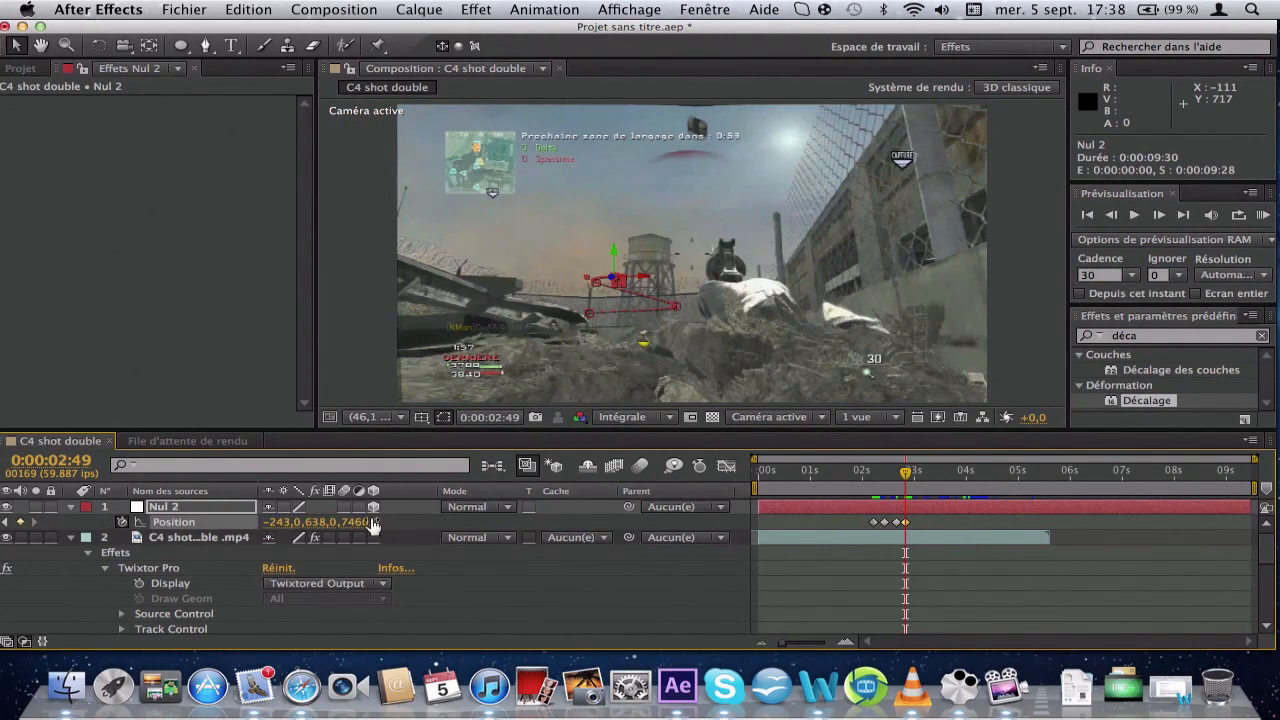
pyautogui.moveTo(485, 507); pyautogui.dragTo(846, 474)
pyautogui.moveTo(305, 528); pyautogui.dragTo(738, 485)
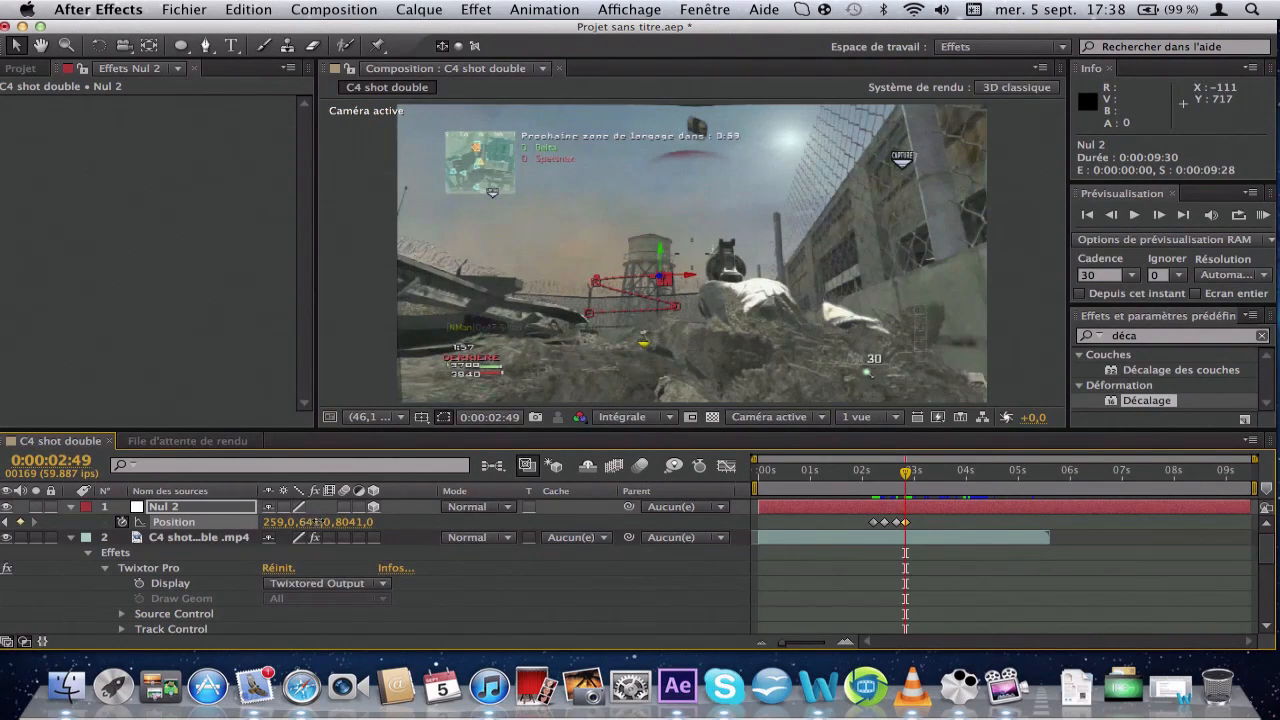
pyautogui.moveTo(314, 522); pyautogui.dragTo(187, 439)
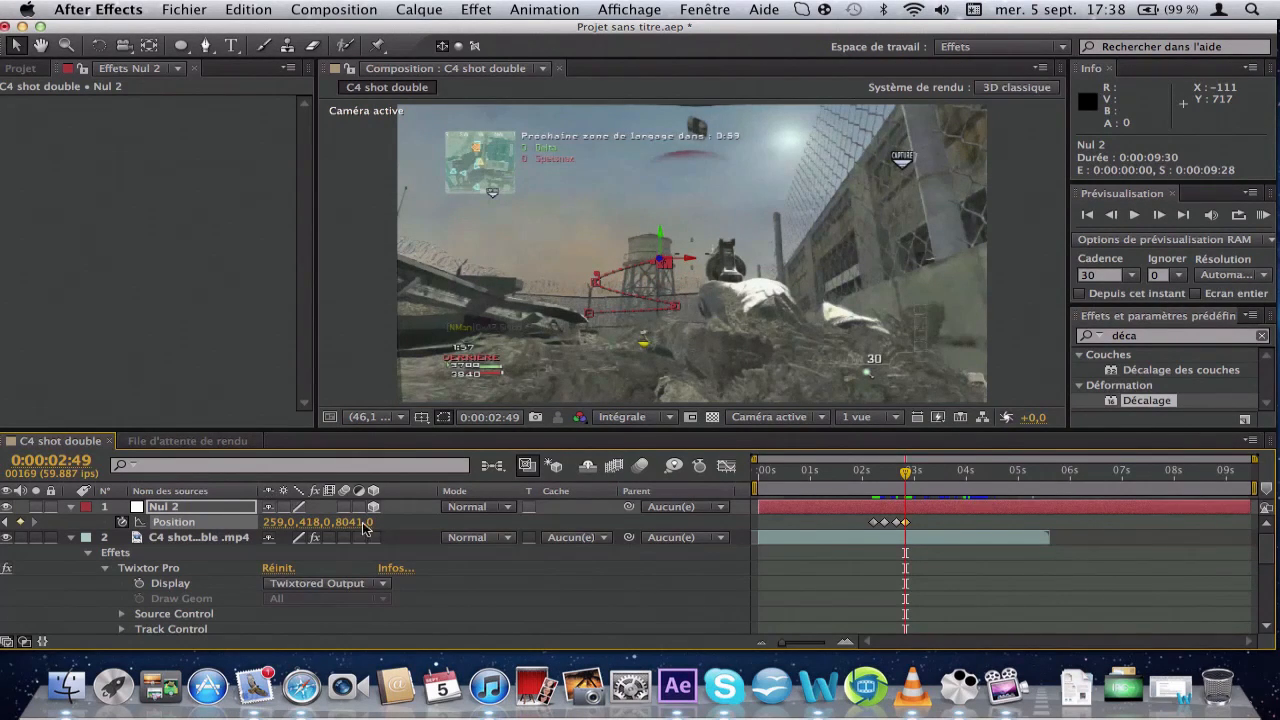
pyautogui.moveTo(355, 525); pyautogui.dragTo(325, 524)
pyautogui.moveTo(567, 499); pyautogui.dragTo(1001, 434)
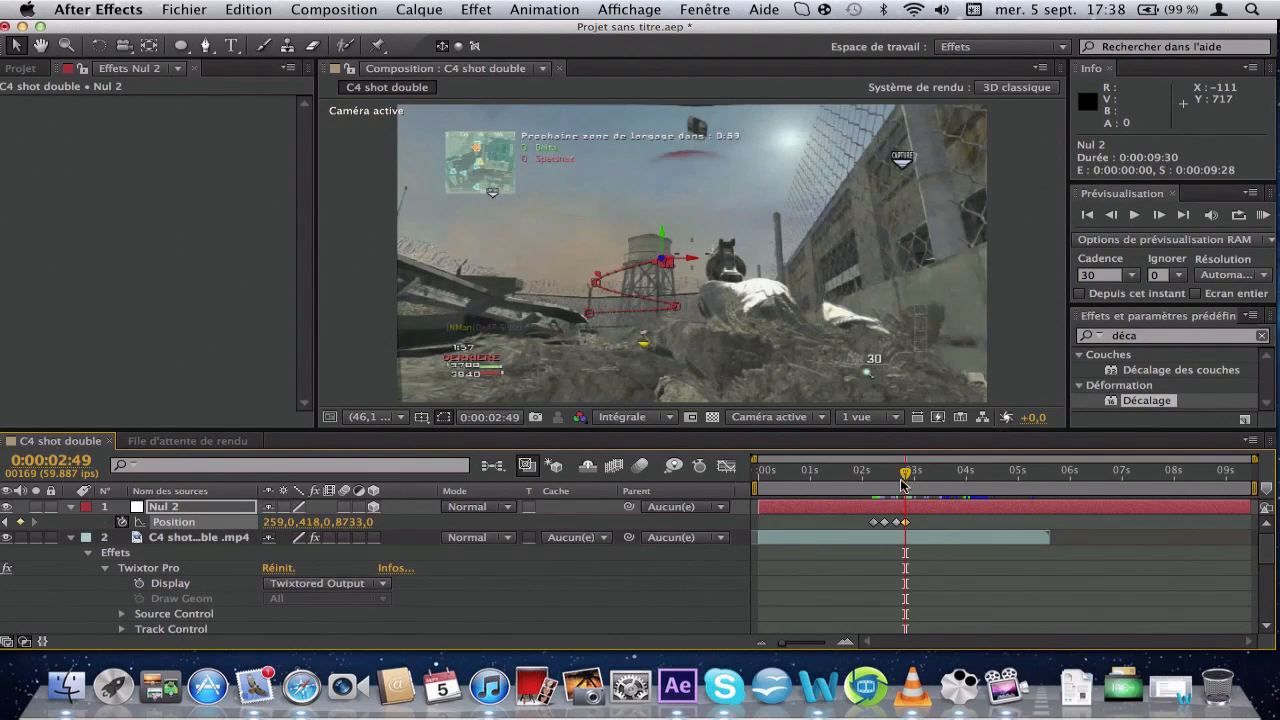
# Add a Position keyframe at 0:00:03:03 with the null beside the tower's tank at about -200, 291, 6828.
pyautogui.moveTo(905, 471); pyautogui.dragTo(917, 472)
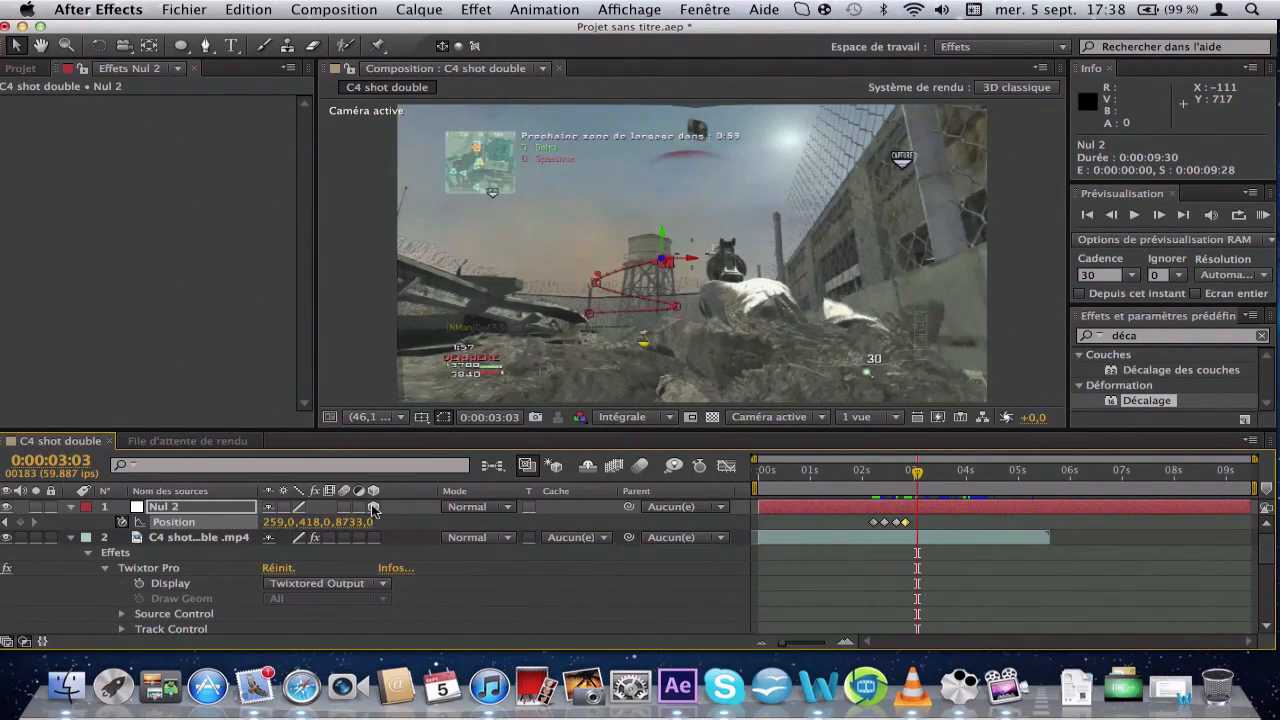
pyautogui.moveTo(357, 527); pyautogui.dragTo(51, 570)
pyautogui.moveTo(356, 528); pyautogui.dragTo(8, 574)
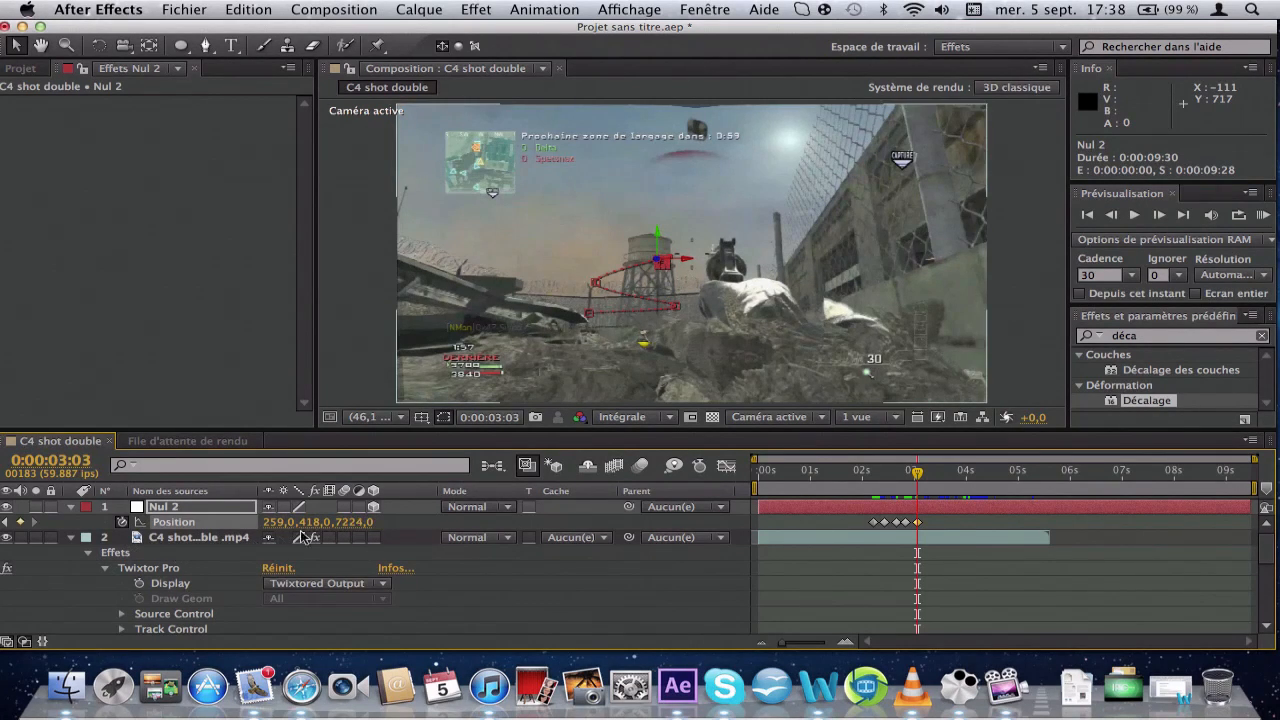
pyautogui.moveTo(357, 522); pyautogui.dragTo(22, 562)
pyautogui.moveTo(274, 524); pyautogui.dragTo(441, 527)
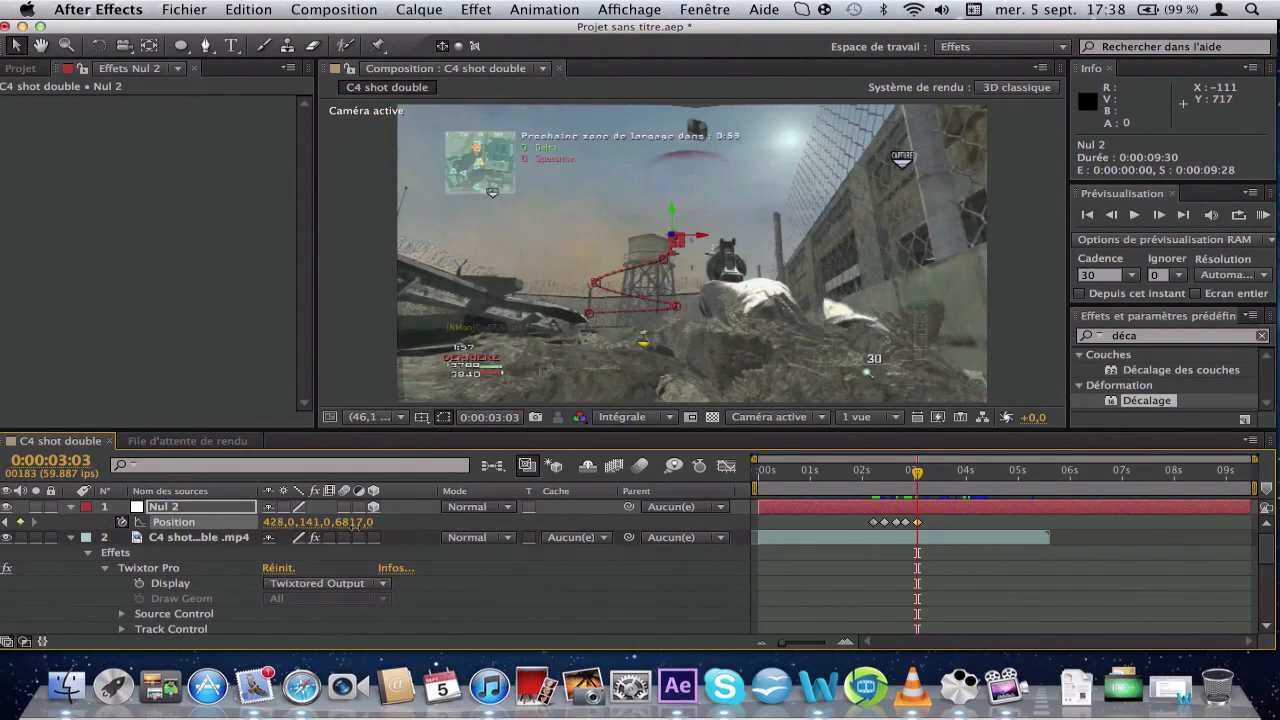
pyautogui.moveTo(354, 526); pyautogui.dragTo(6, 588)
pyautogui.moveTo(279, 526); pyautogui.dragTo(192, 544)
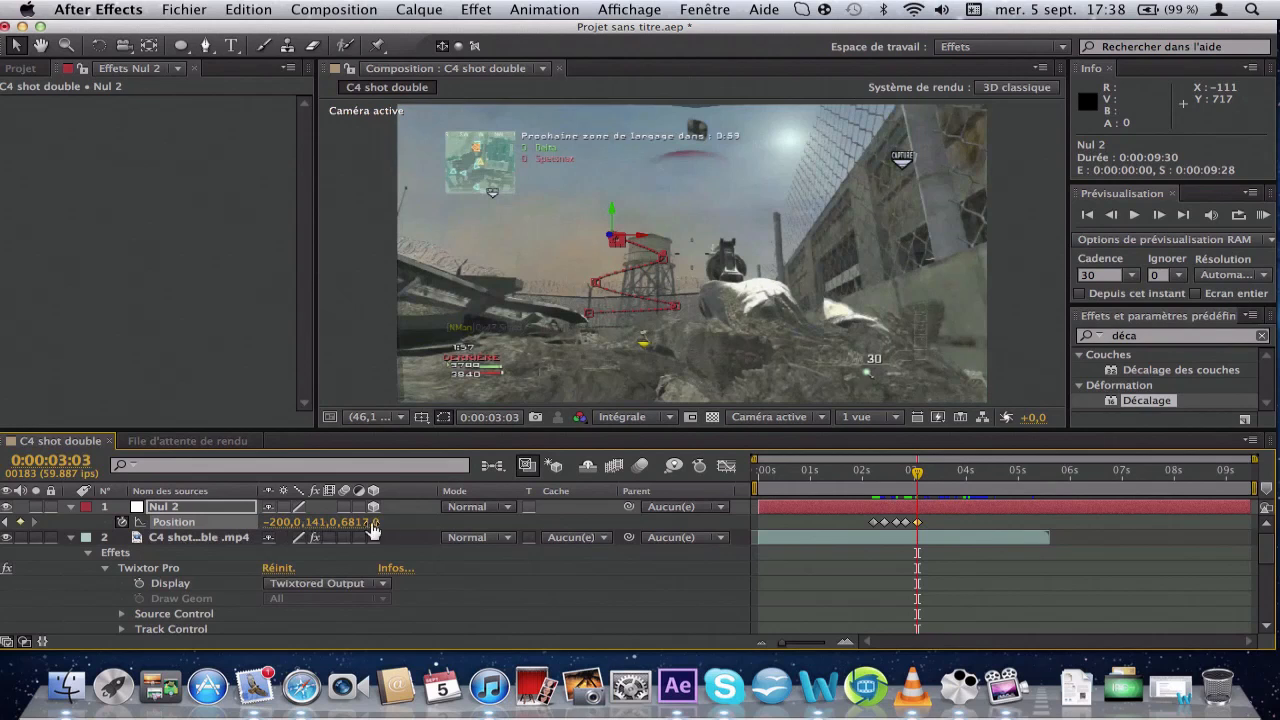
pyautogui.moveTo(318, 522); pyautogui.dragTo(420, 536)
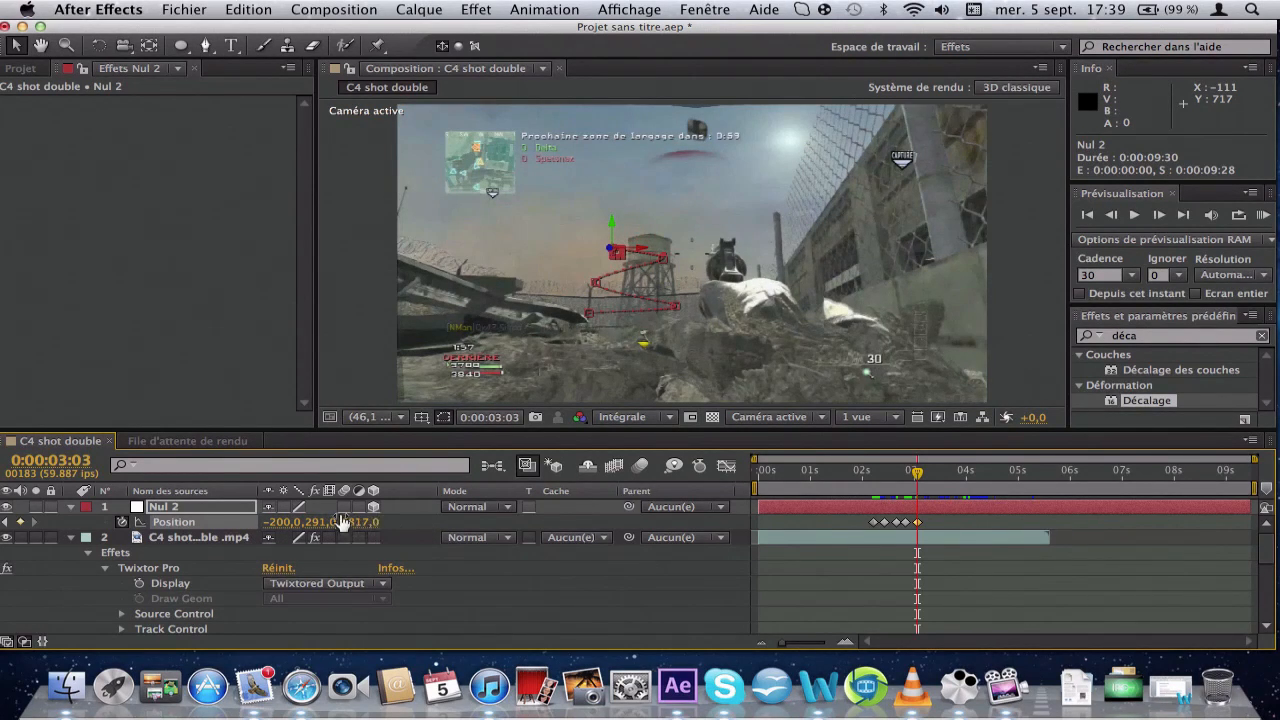
pyautogui.moveTo(341, 522); pyautogui.dragTo(478, 509)
# Add a Position keyframe at 0:00:03:16 with the null above the tower's tank at about 410, 48, 6091.
pyautogui.moveTo(918, 473); pyautogui.dragTo(928, 473)
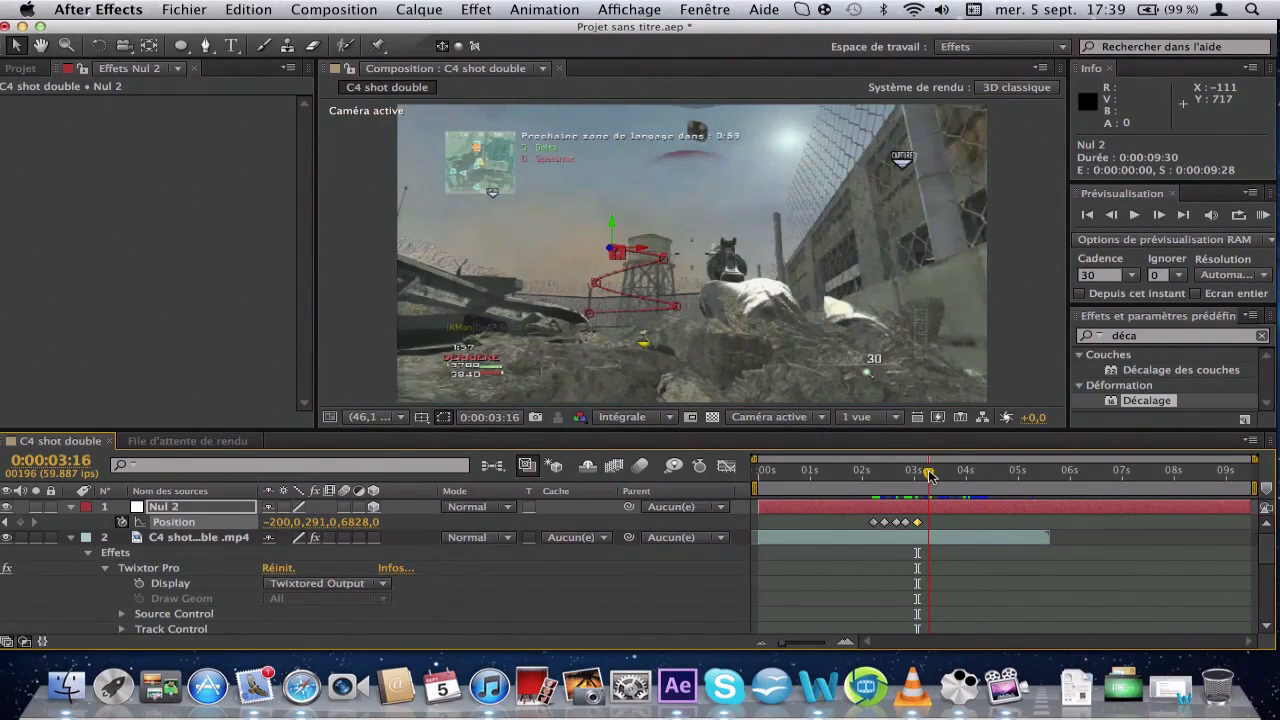
pyautogui.moveTo(283, 522); pyautogui.dragTo(130, 578)
pyautogui.moveTo(348, 523); pyautogui.dragTo(205, 537)
pyautogui.moveTo(92, 564); pyautogui.dragTo(83, 565)
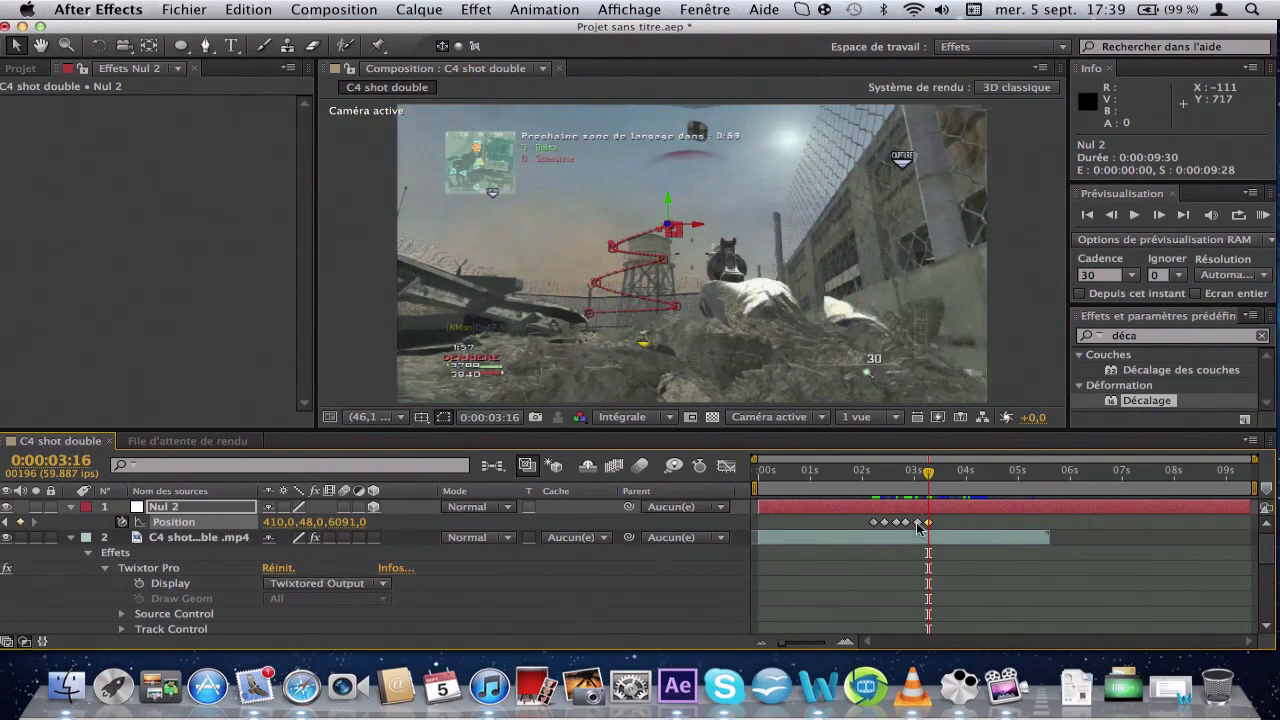
# Add a Position keyframe at 0:00:03:31 with the null swung across above the tower at about -43, -78, 5395.
pyautogui.moveTo(930, 474); pyautogui.dragTo(943, 472)
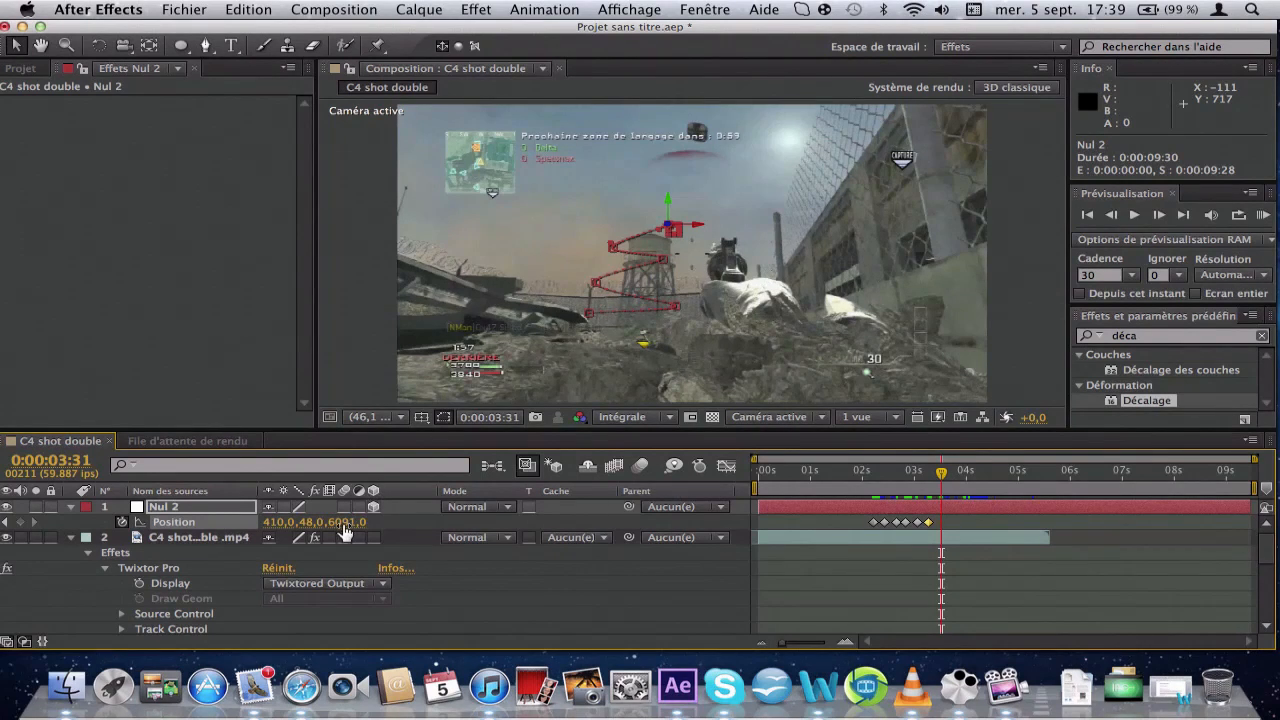
pyautogui.moveTo(272, 521); pyautogui.dragTo(120, 495)
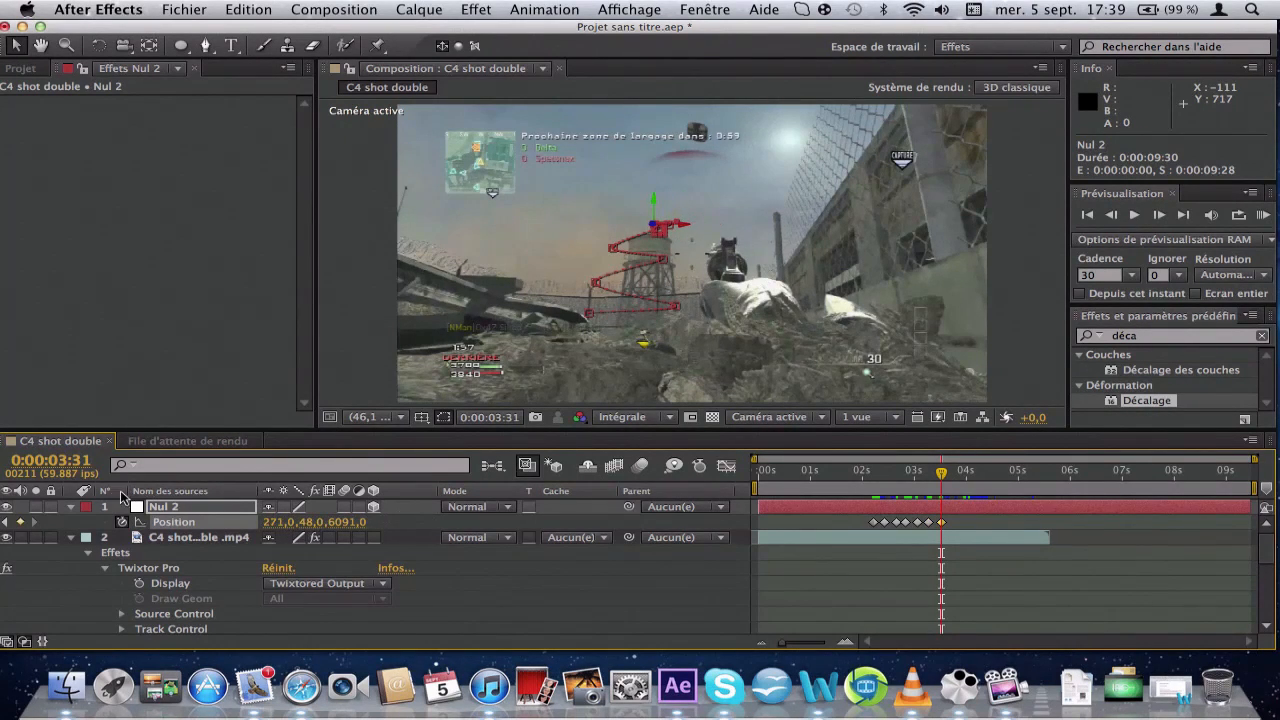
pyautogui.moveTo(263, 520); pyautogui.dragTo(126, 522)
pyautogui.moveTo(272, 524); pyautogui.dragTo(212, 522)
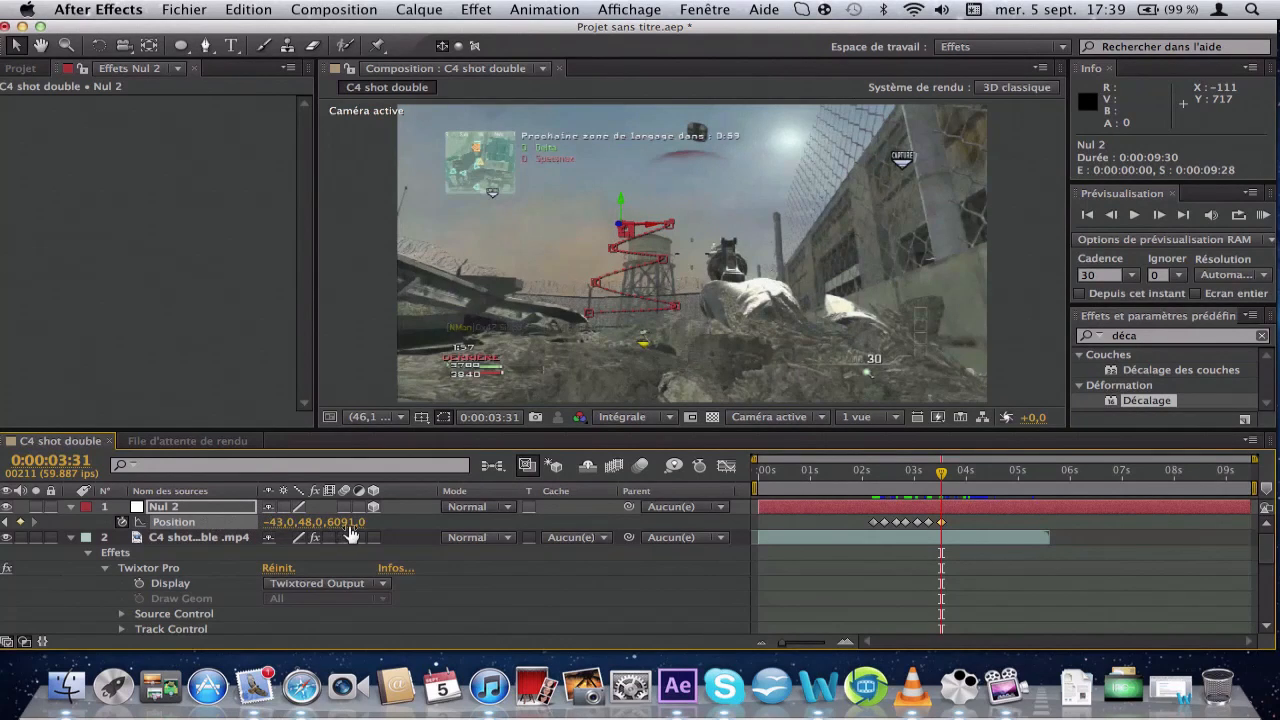
pyautogui.moveTo(347, 524); pyautogui.dragTo(262, 526)
pyautogui.moveTo(348, 522); pyautogui.dragTo(243, 479)
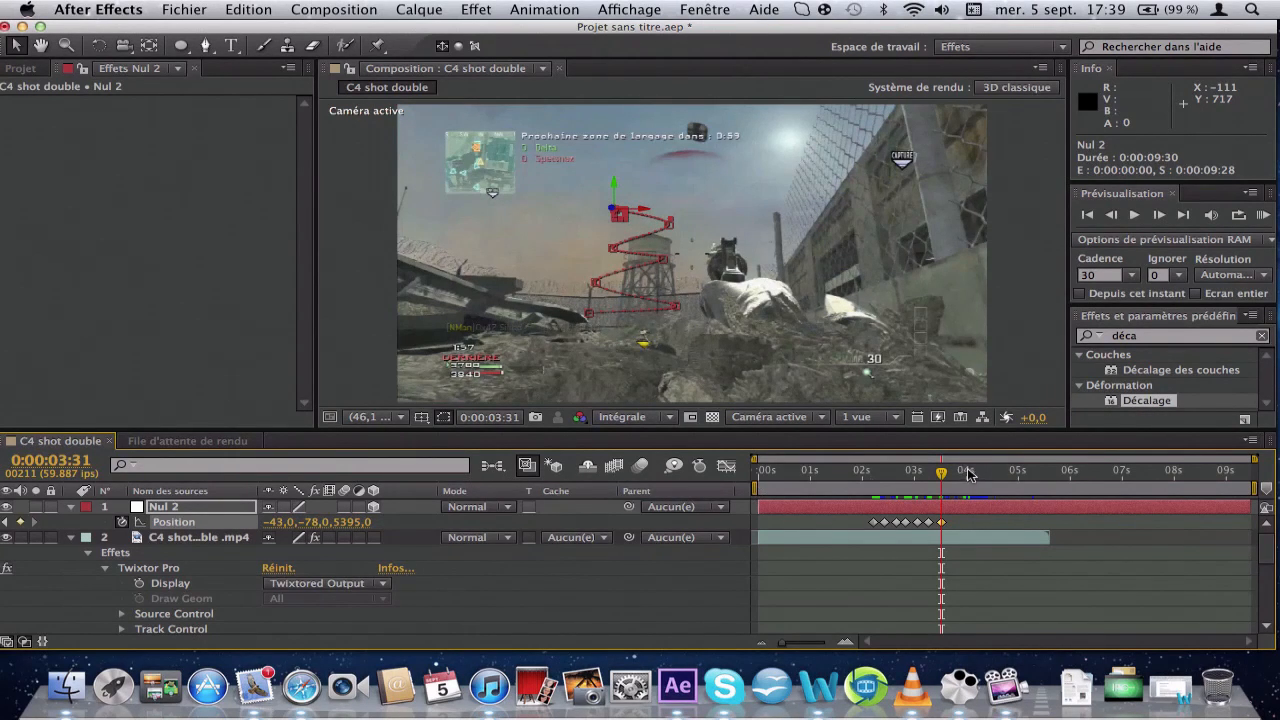
# Add a Position keyframe at 0:00:03:48 with the null high in the sky at about 452, -474, 4656.
pyautogui.moveTo(941, 474)
pyautogui.mouseDown()
pyautogui.moveTo(963, 474)
pyautogui.moveTo(953, 478)
pyautogui.mouseUp()
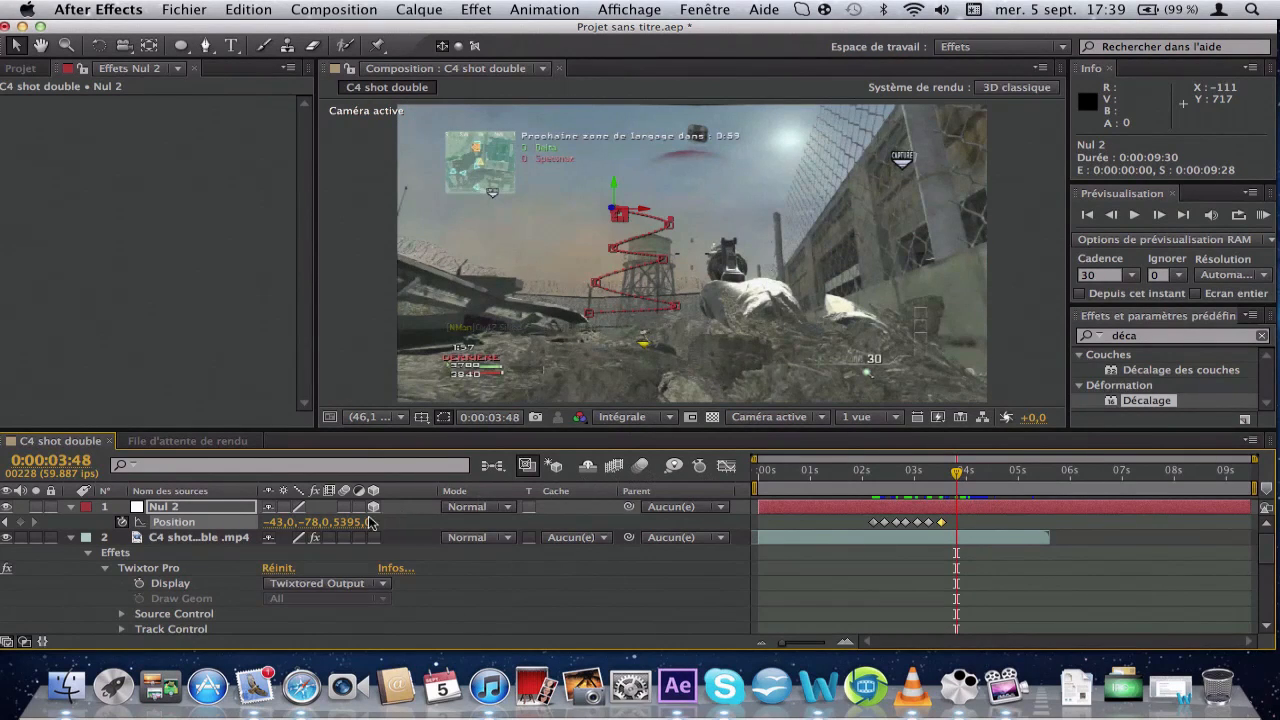
pyautogui.moveTo(252, 531); pyautogui.dragTo(275, 537)
pyautogui.moveTo(366, 526); pyautogui.dragTo(742, 490)
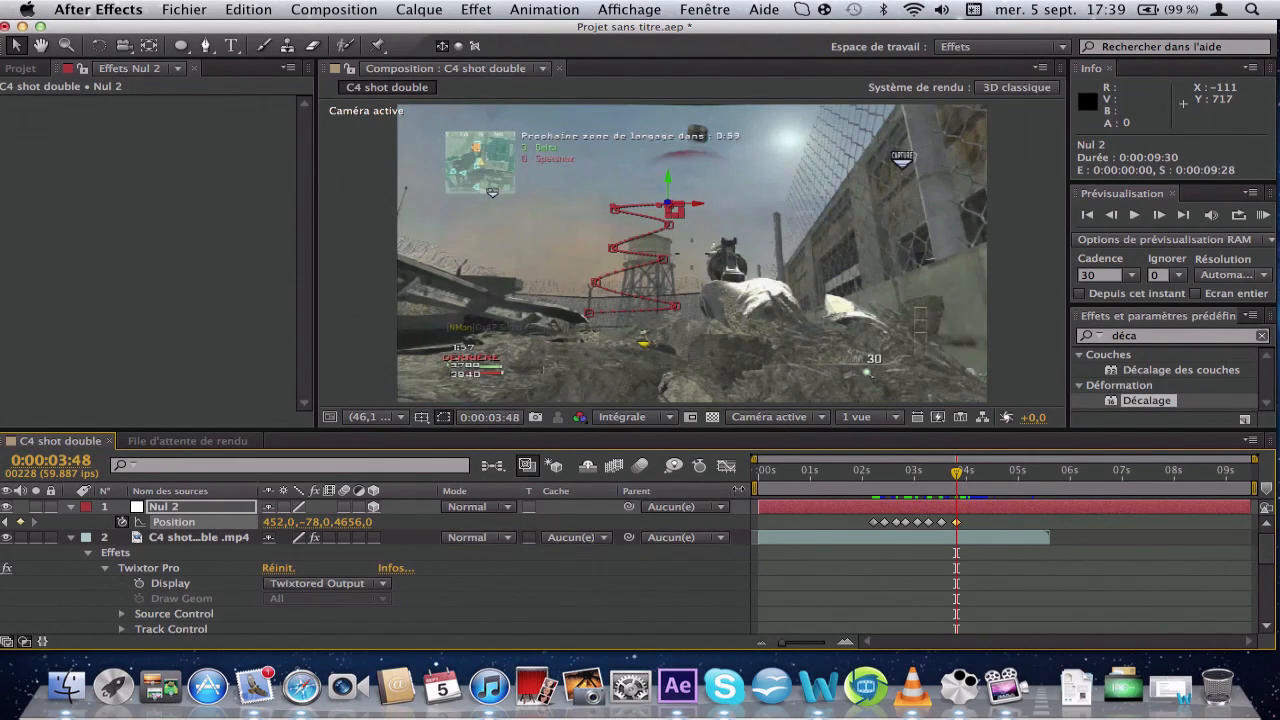
pyautogui.moveTo(321, 522); pyautogui.dragTo(21, 435)
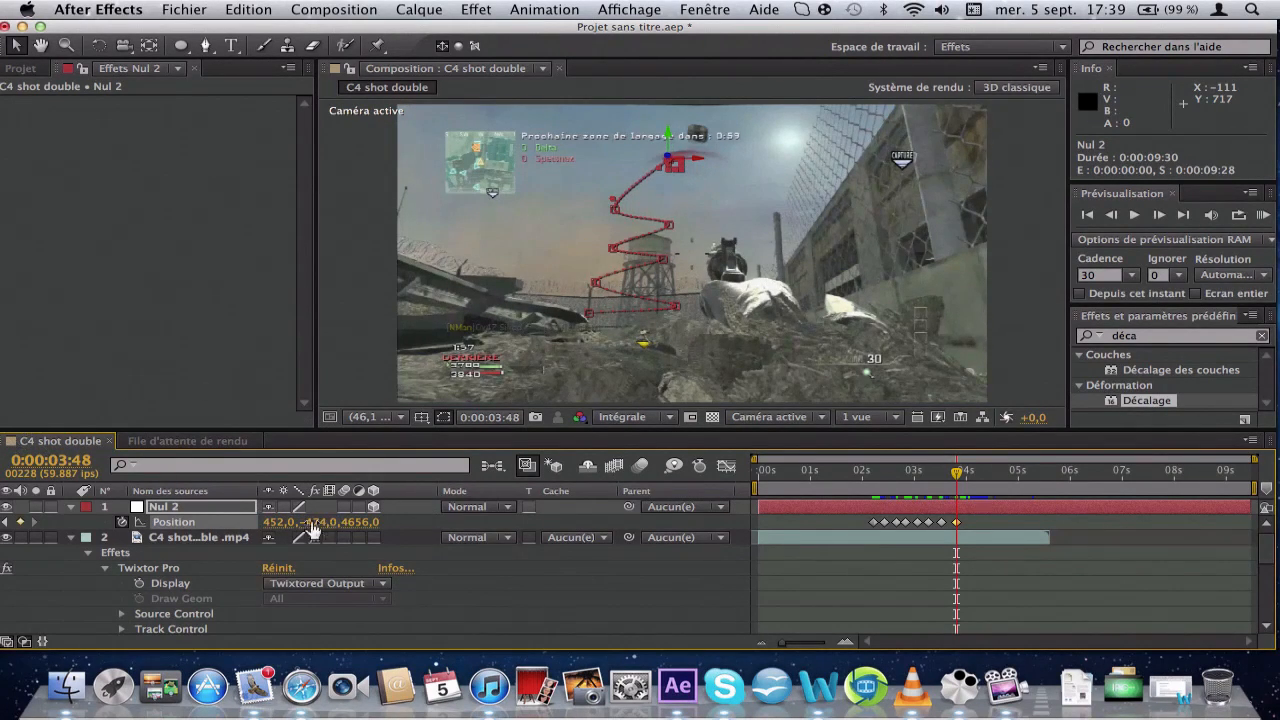
pyautogui.click(279, 523)
# Add a Position keyframe at 0:00:04:00 with the null closer to the camera at about 644, -474, 3523.
pyautogui.moveTo(957, 471); pyautogui.dragTo(967, 472)
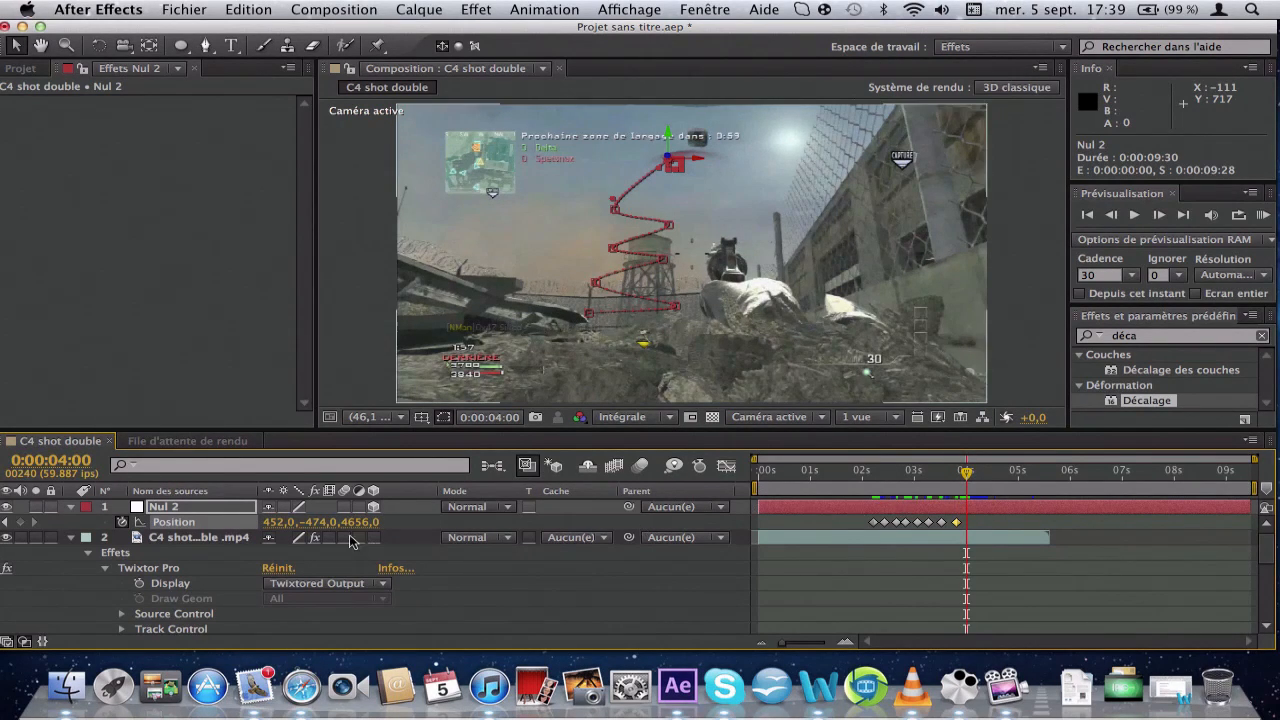
pyautogui.moveTo(278, 522); pyautogui.dragTo(482, 523)
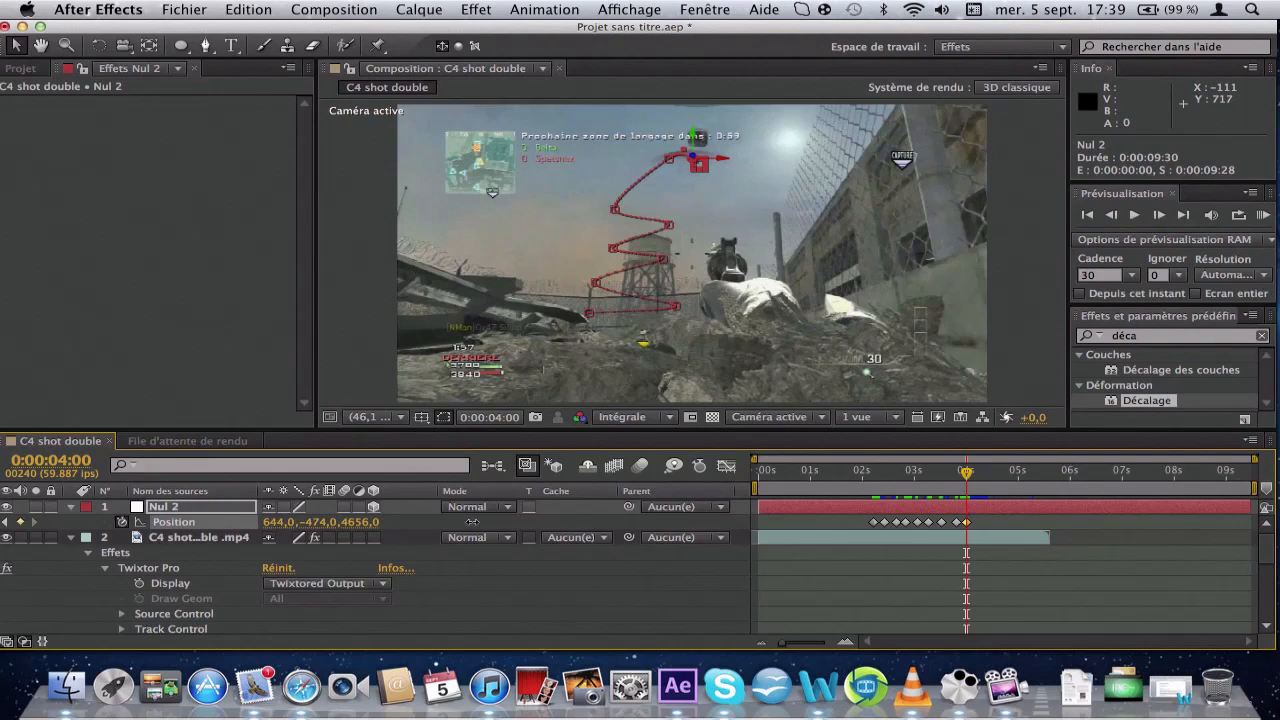
pyautogui.click(379, 525)
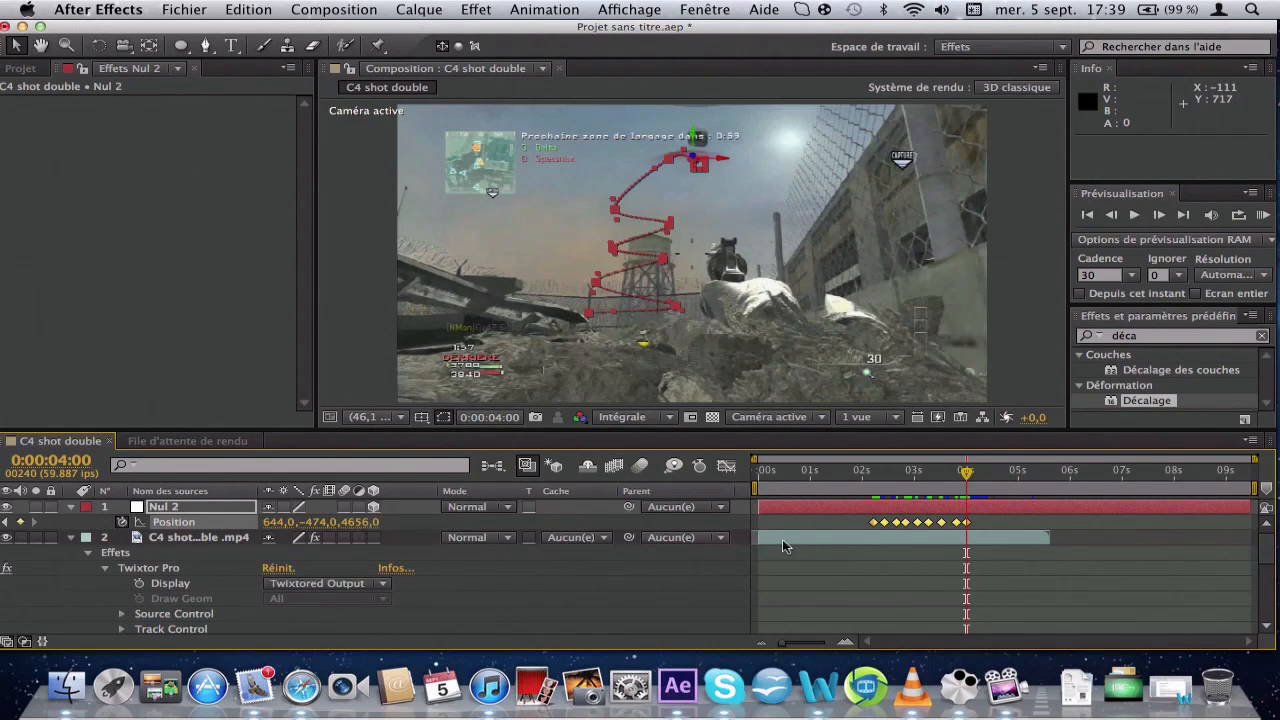
pyautogui.click(801, 506)
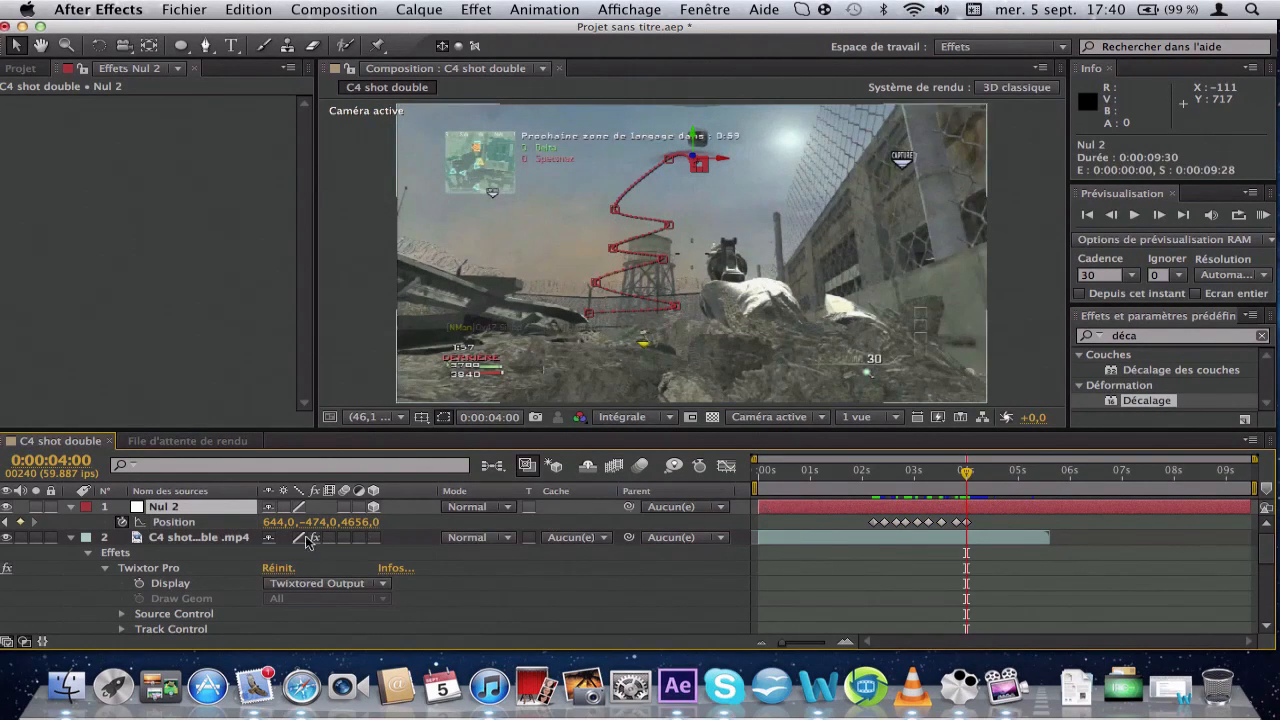
pyautogui.moveTo(358, 523); pyautogui.dragTo(300, 523)
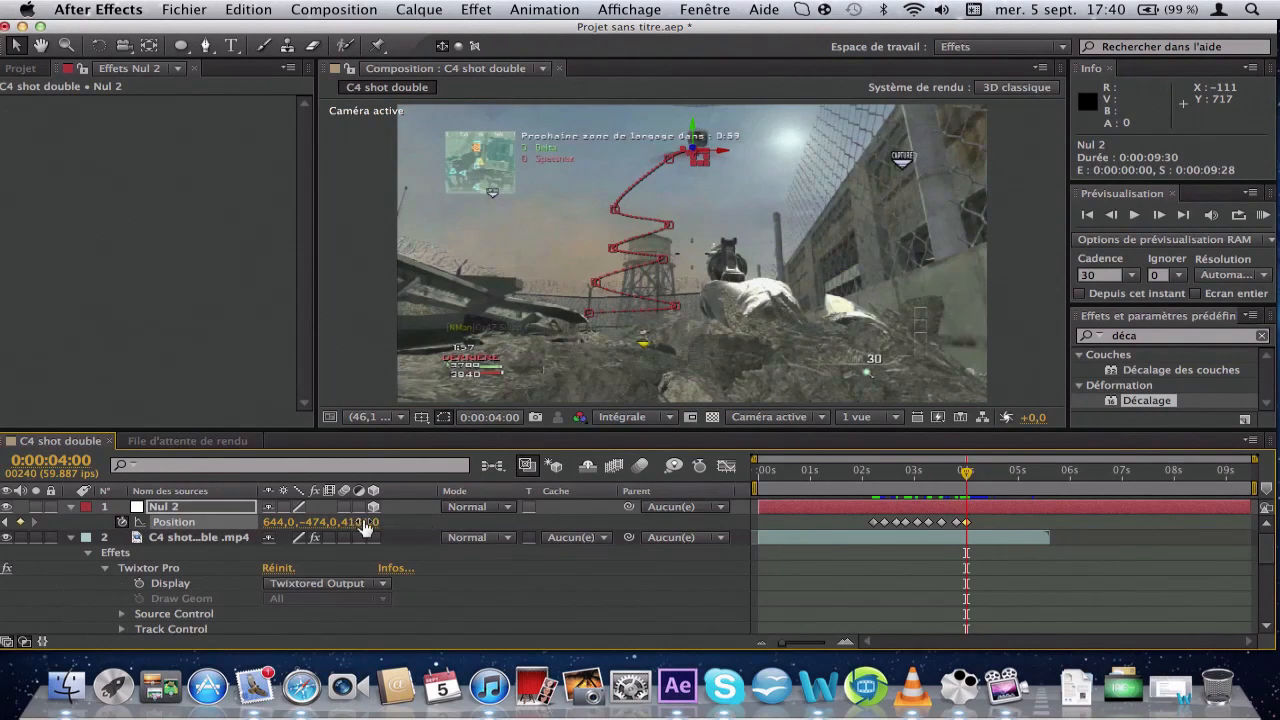
pyautogui.moveTo(368, 522); pyautogui.dragTo(283, 528)
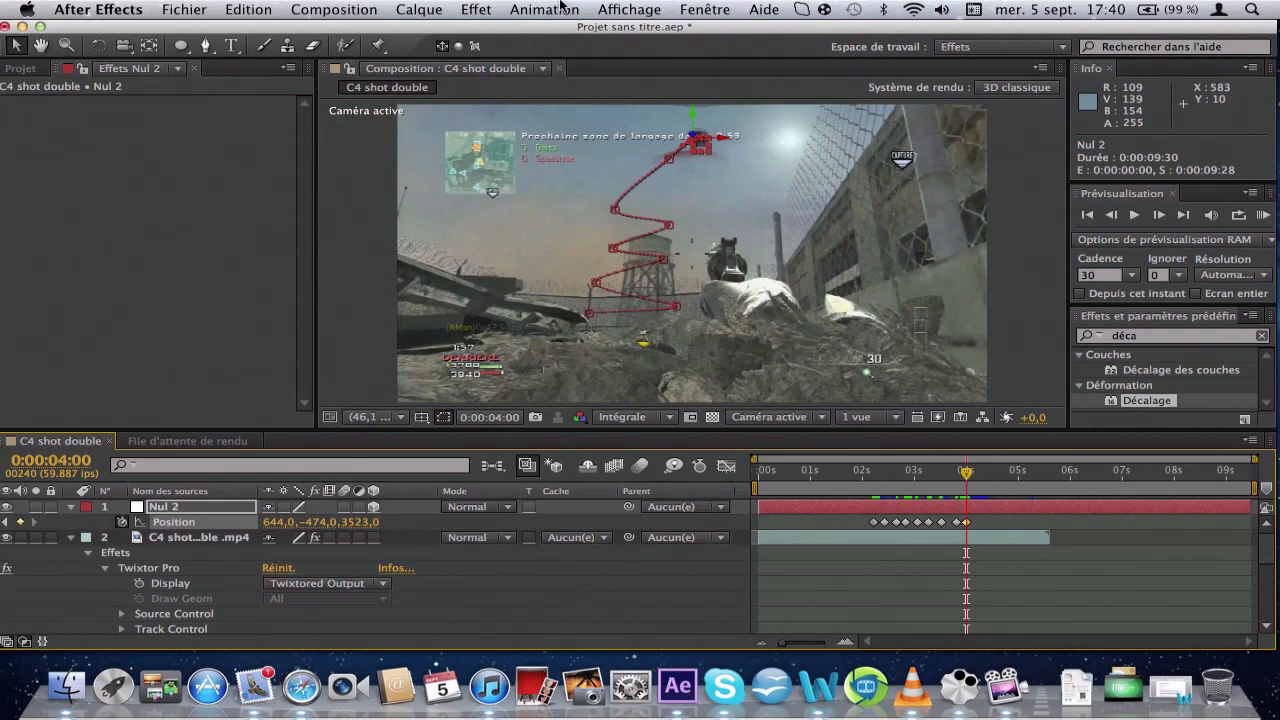
# Create a white point light (Ponctuelle) with 169% intensity and parent it to the Nul 2 layer.
pyautogui.click(432, 7)
pyautogui.moveTo(440, 31)
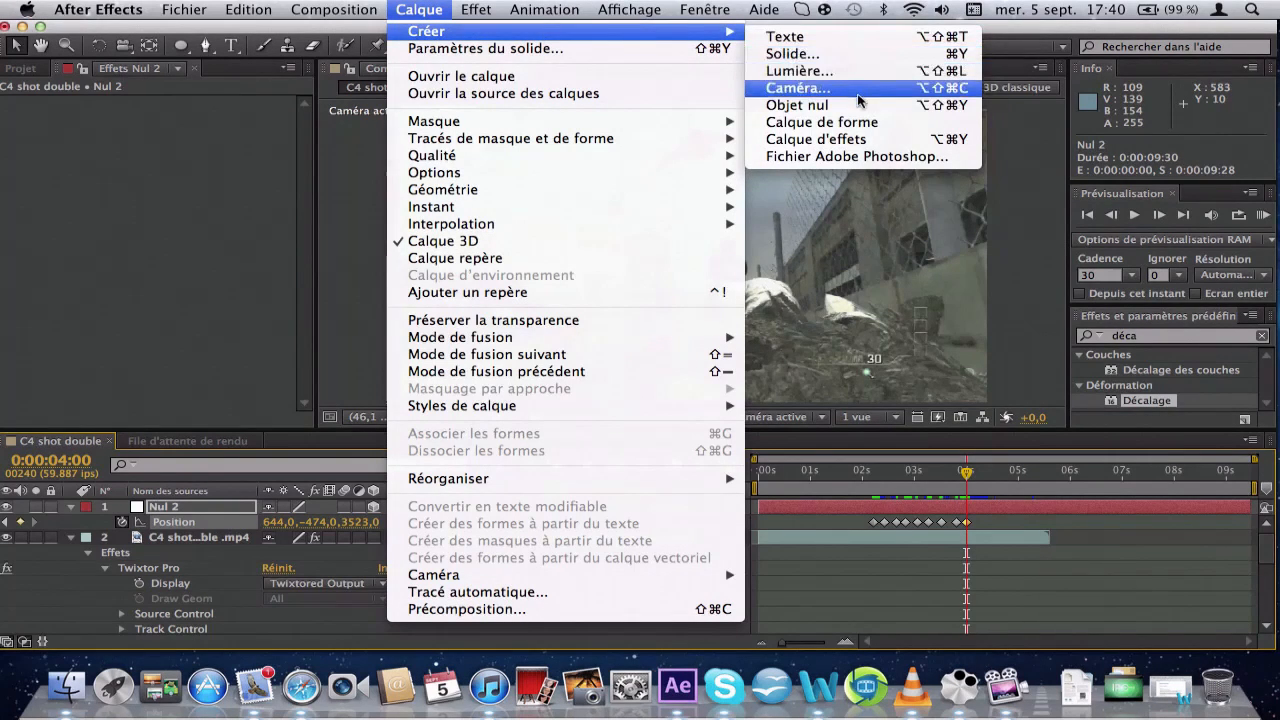
pyautogui.click(853, 72)
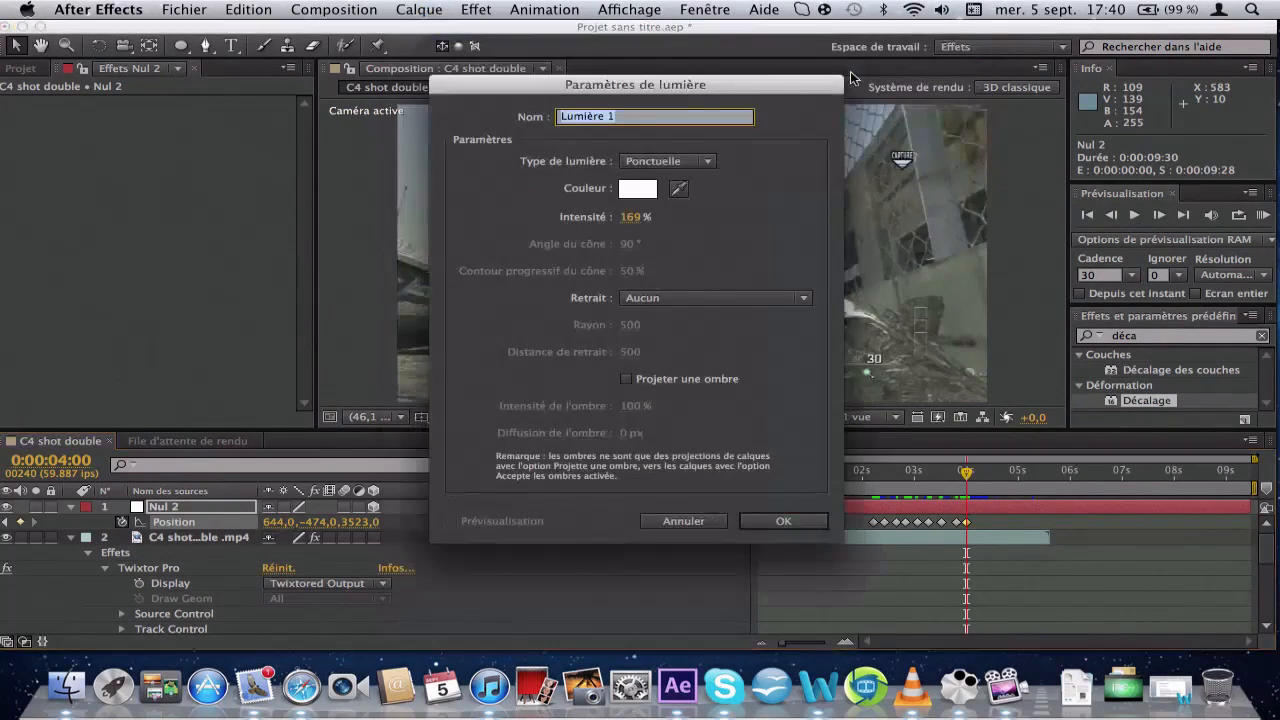
pyautogui.click(815, 519)
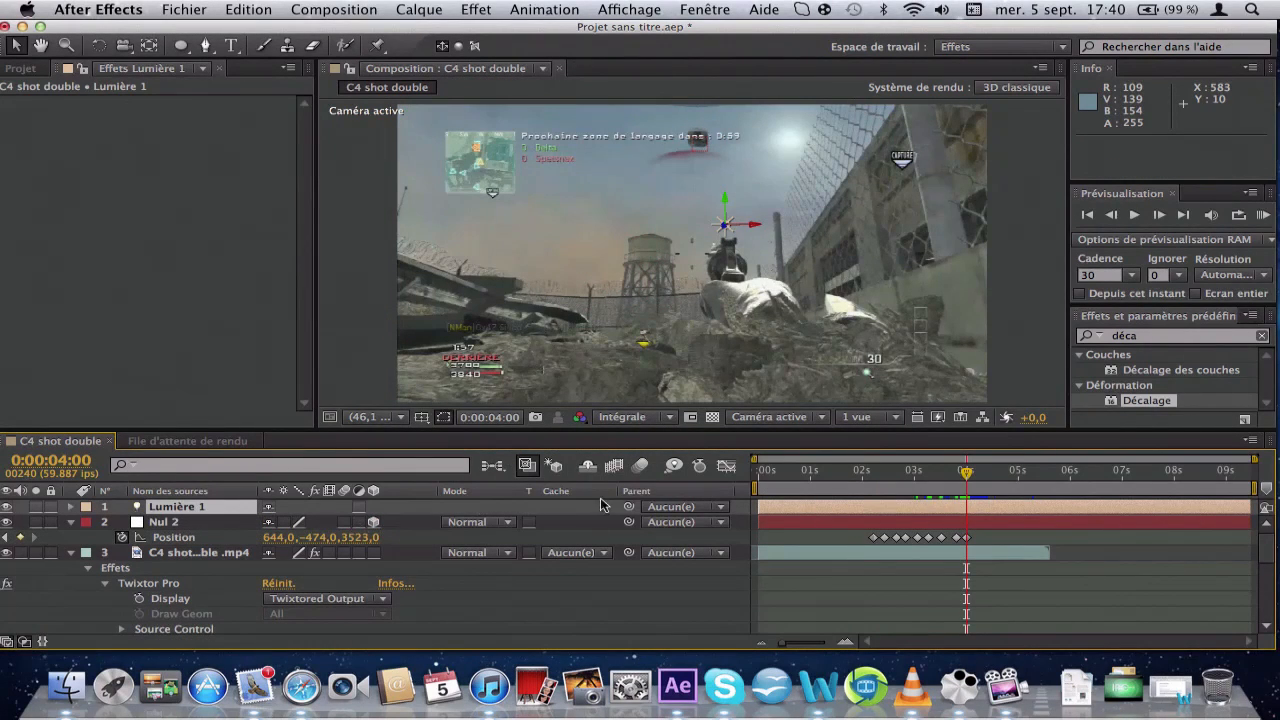
pyautogui.moveTo(629, 509); pyautogui.dragTo(600, 524)
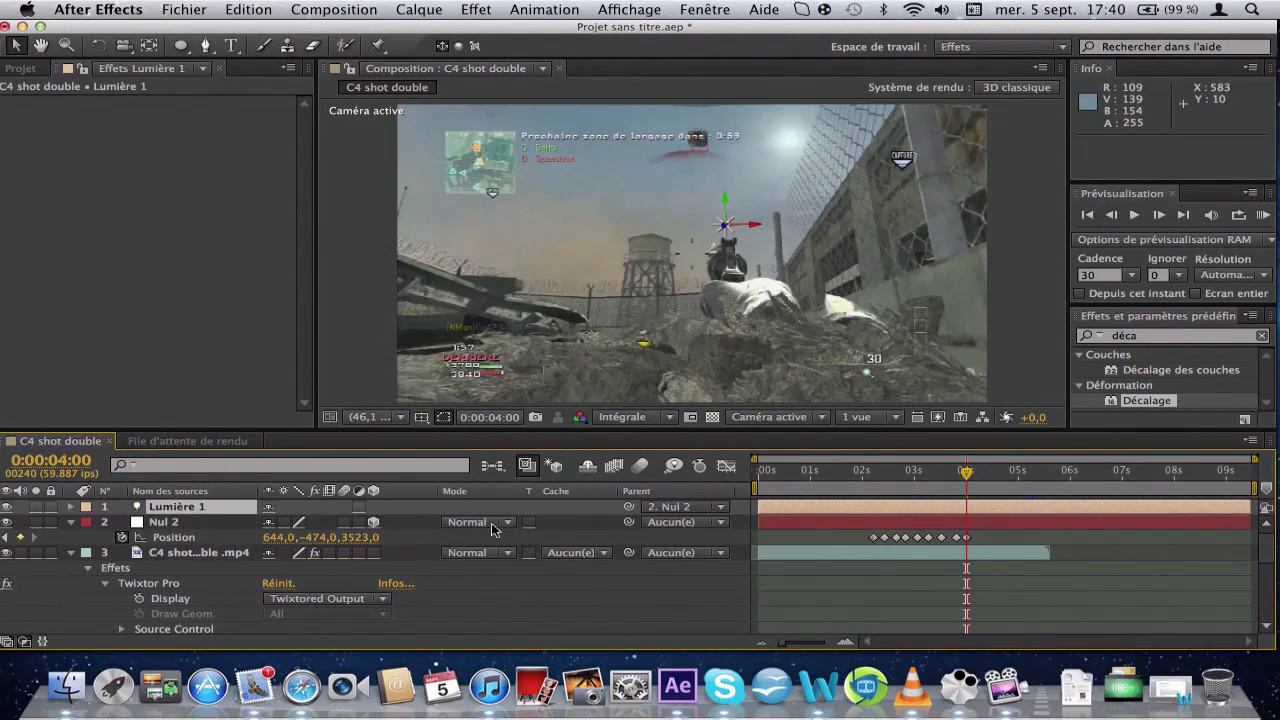
# Rename the new light layer as Emitter.
pyautogui.click(191, 511)
pyautogui.press('Return')
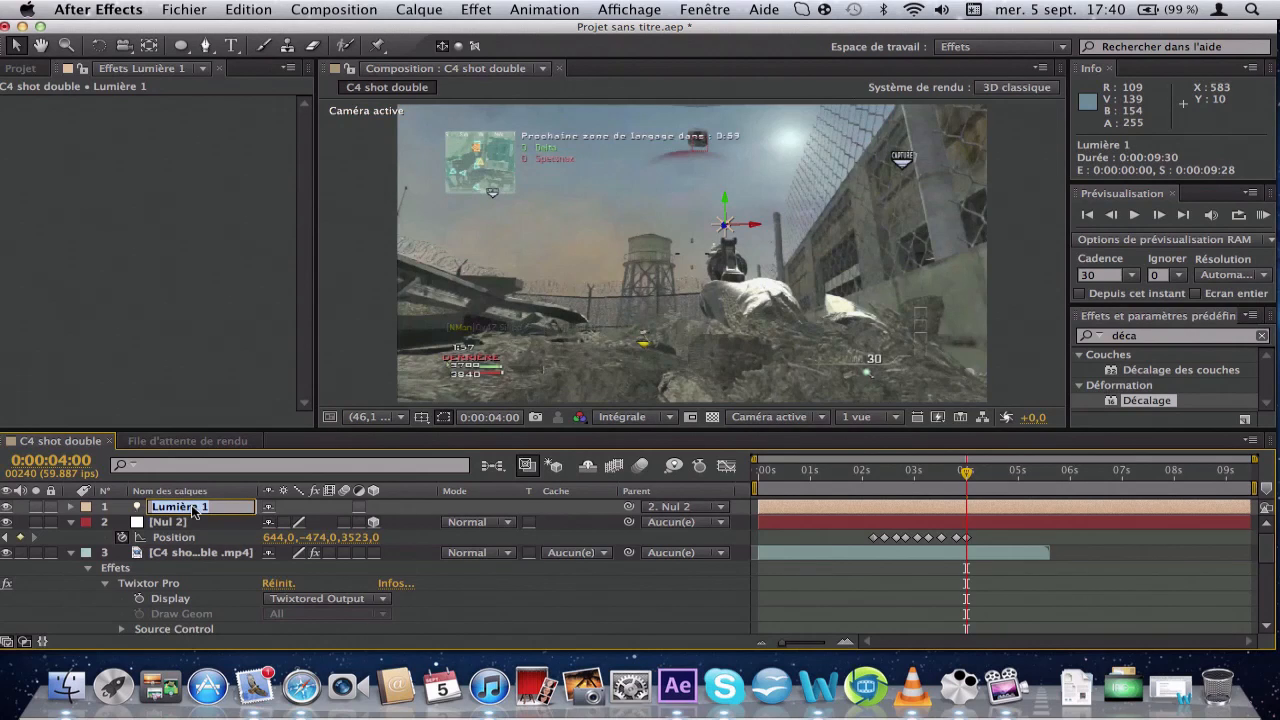
pyautogui.write('Emitter')
pyautogui.press('Return')
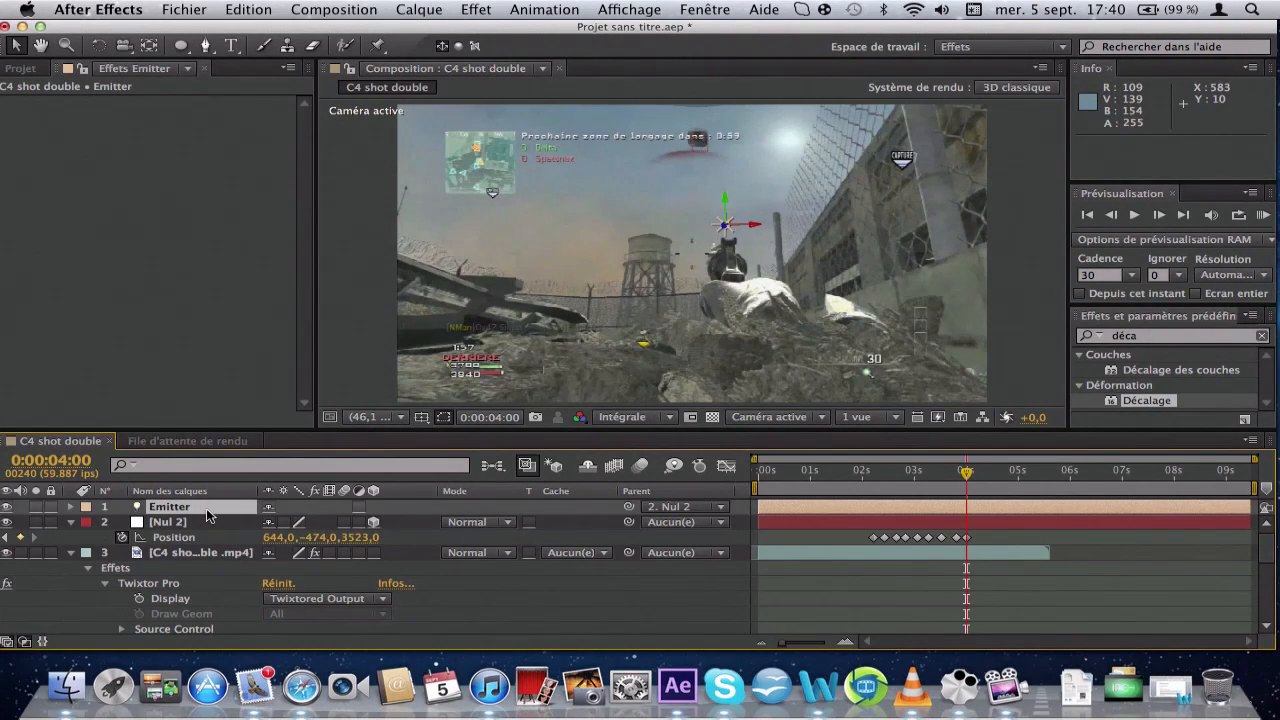
# Create a white 1280 x 720 px solid and apply the Trapcode Particular effect to it.
pyautogui.click(438, 10)
pyautogui.moveTo(444, 30)
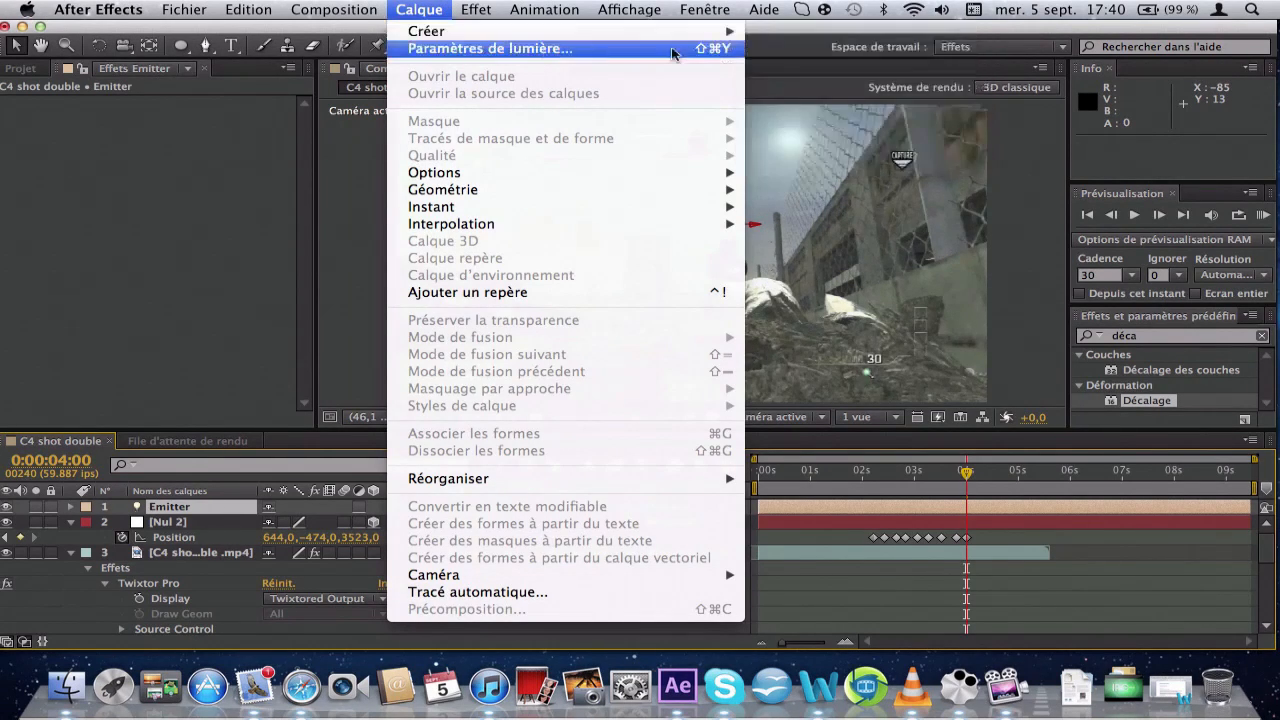
pyautogui.click(810, 53)
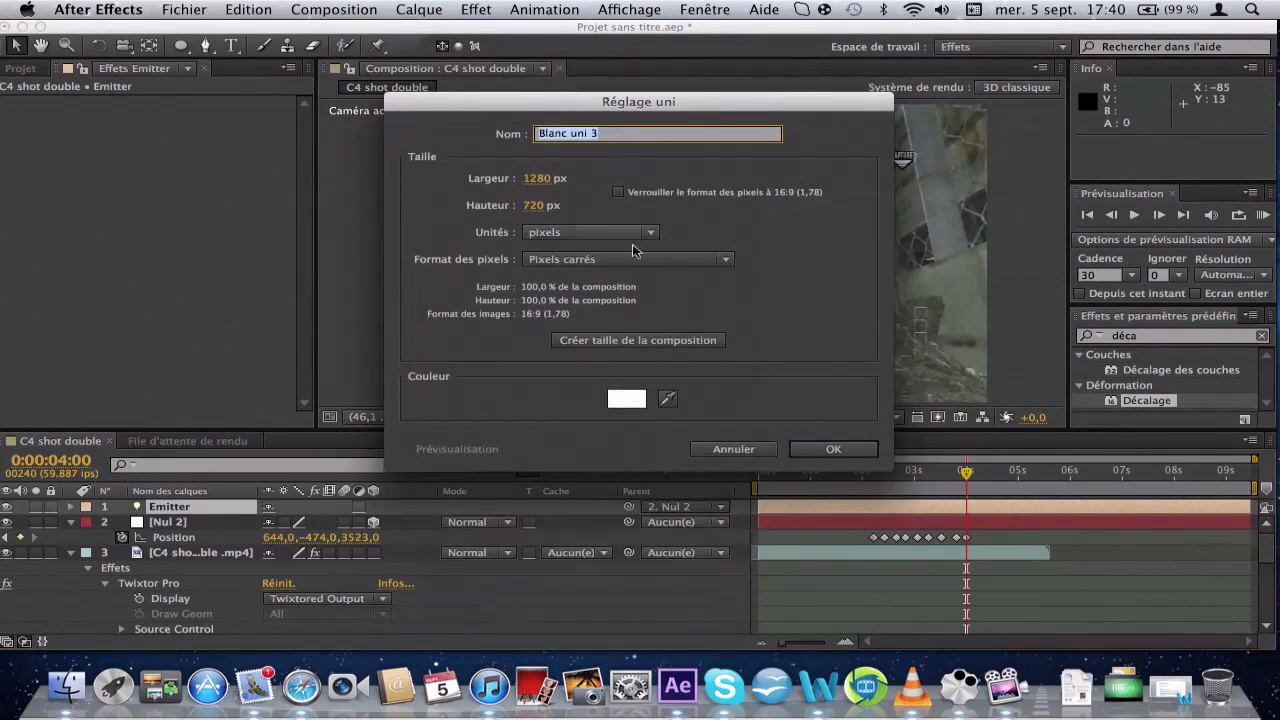
pyautogui.click(838, 450)
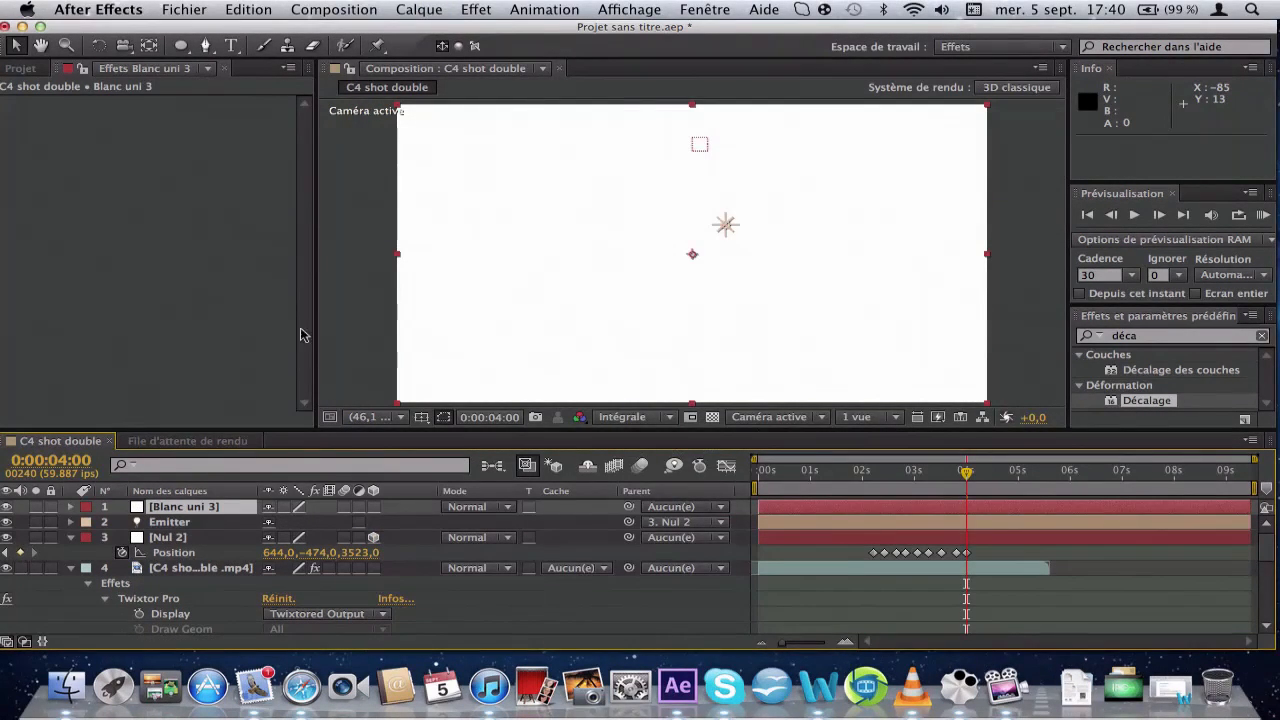
pyautogui.click(470, 9)
pyautogui.click(477, 48)
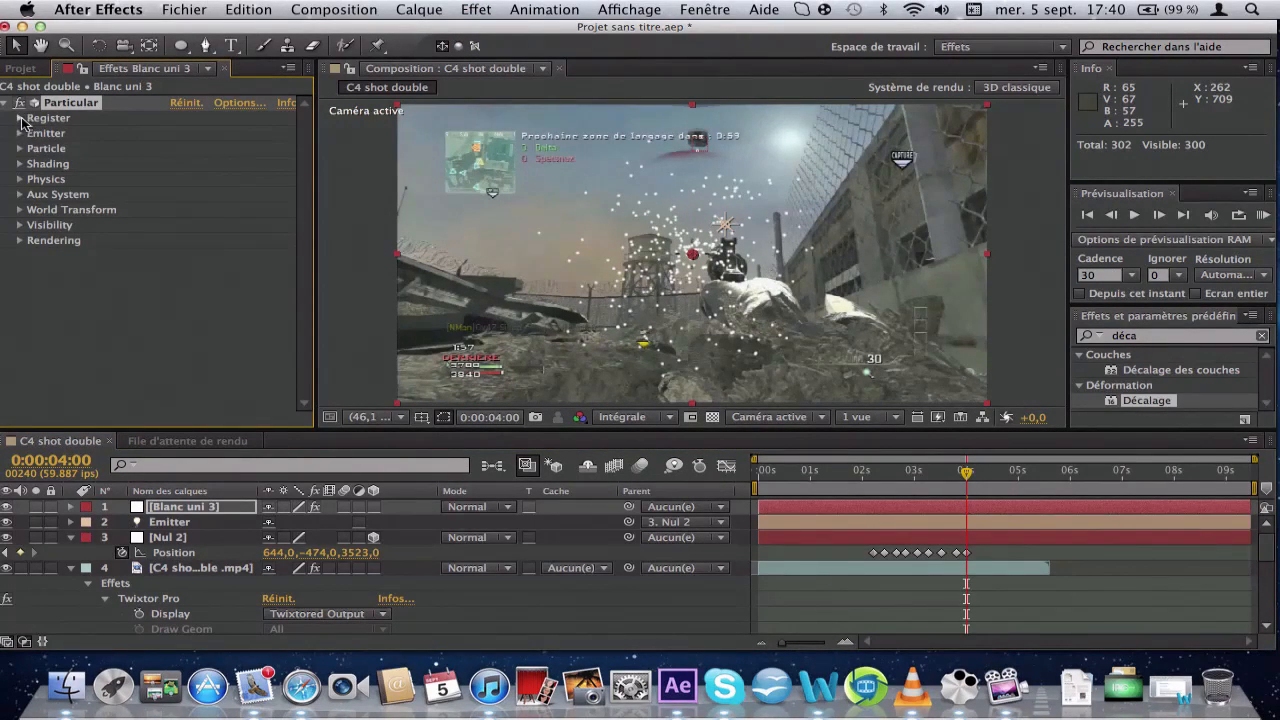
pyautogui.click(20, 118)
pyautogui.click(77, 139)
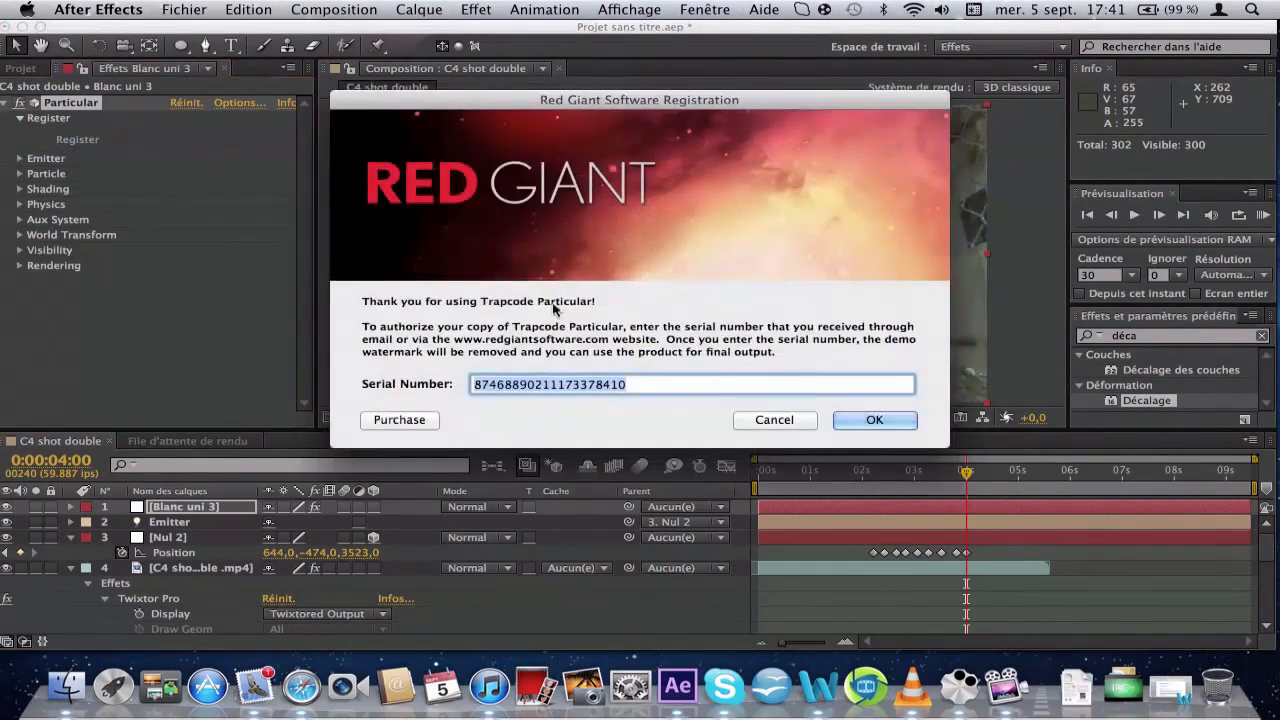
pyautogui.click(802, 420)
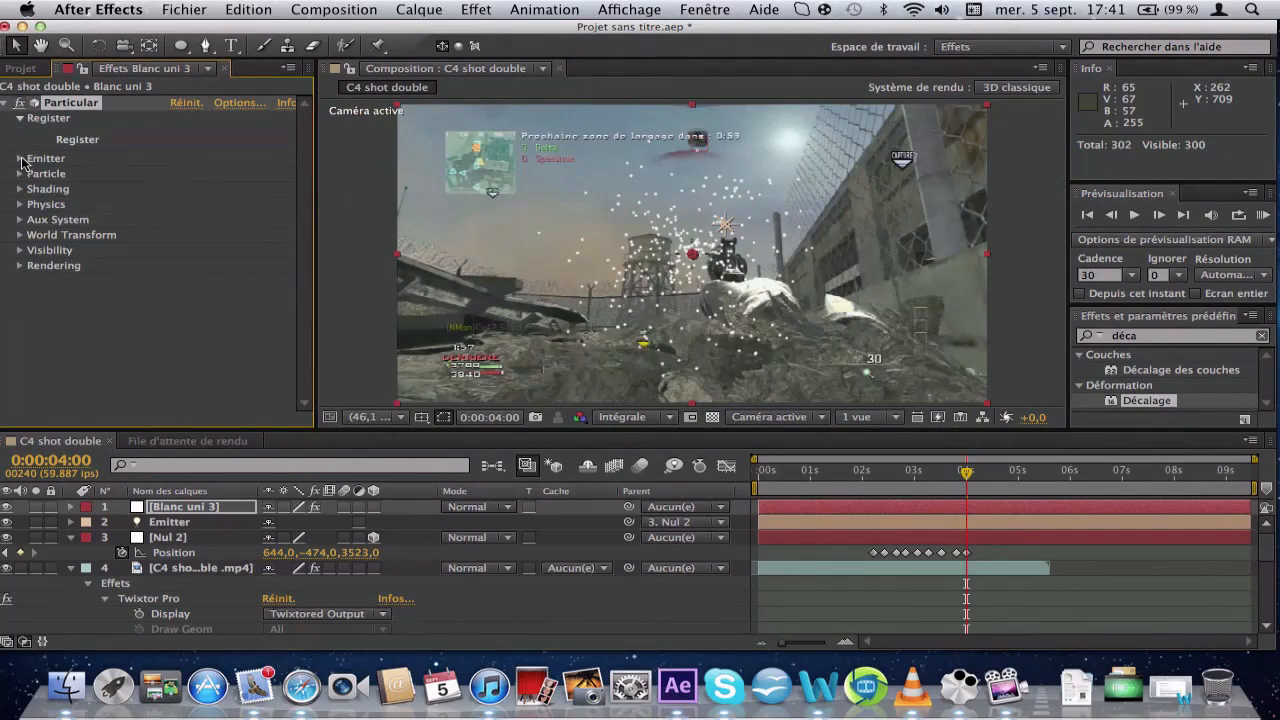
pyautogui.click(20, 158)
pyautogui.scroll(3, 209, 163)
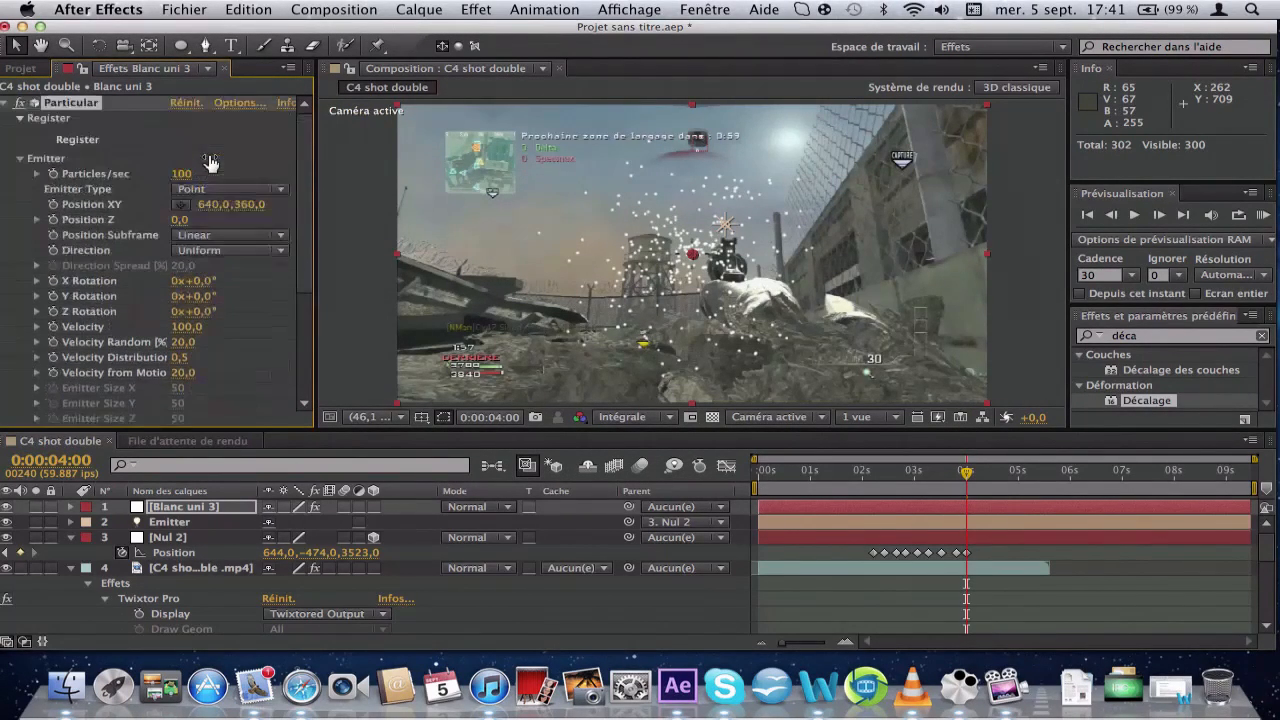
pyautogui.click(283, 109)
pyautogui.click(569, 176)
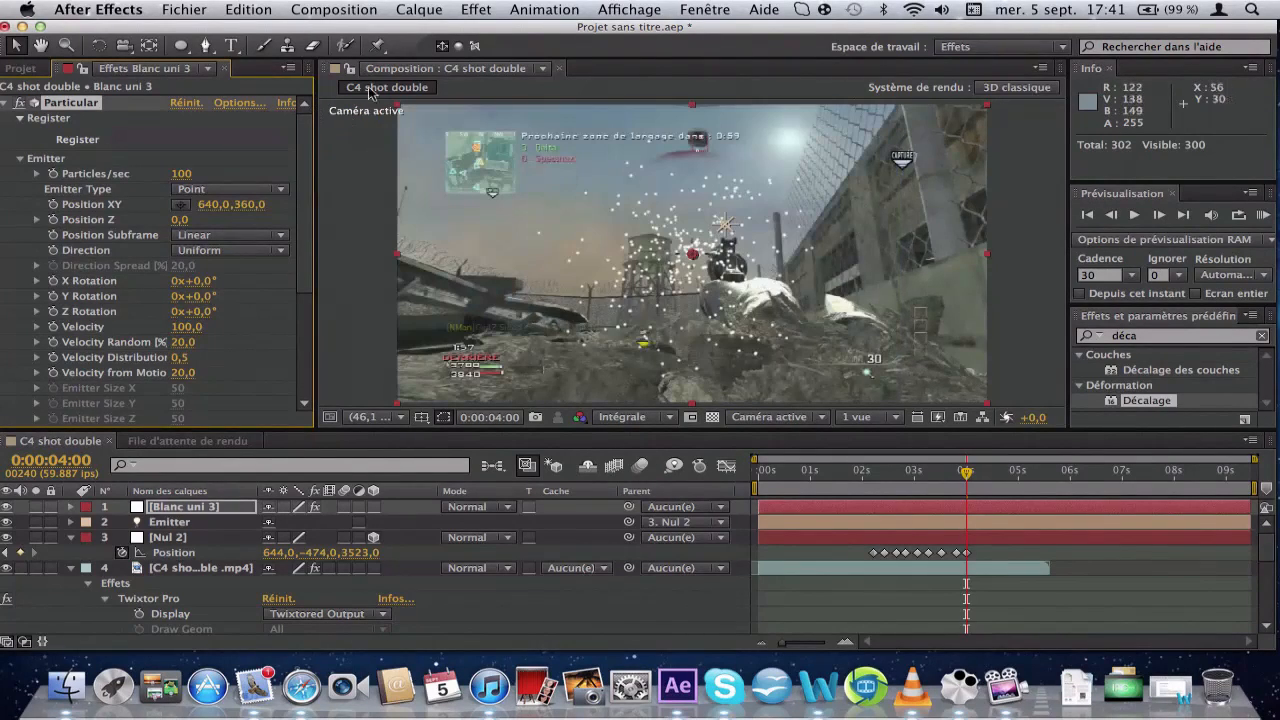
# Check the light emitter name prefix in Particular's options and accept it as Emitter.
pyautogui.click(241, 103)
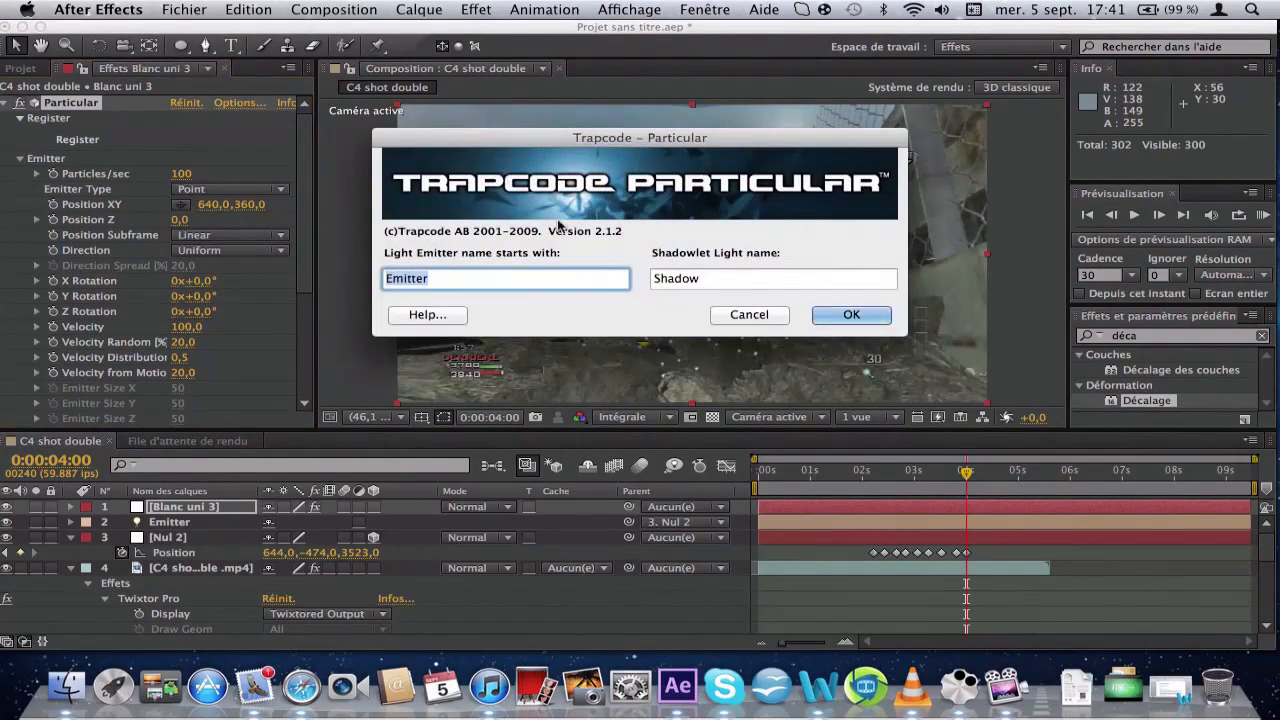
pyautogui.click(453, 281)
pyautogui.doubleClick(453, 281)
pyautogui.click(845, 318)
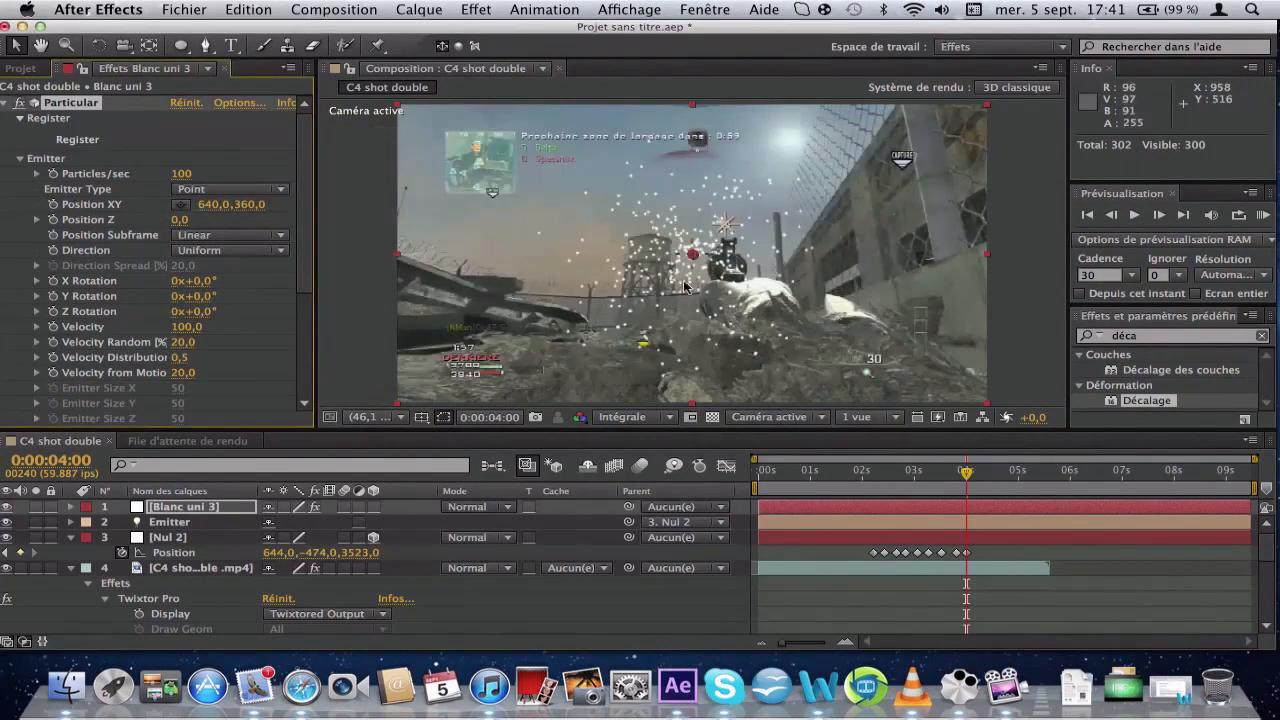
# Set Particular's Emitter Type to Light(s) and return to the null's first keyframe at 0:00:02:12.
pyautogui.click(7, 104)
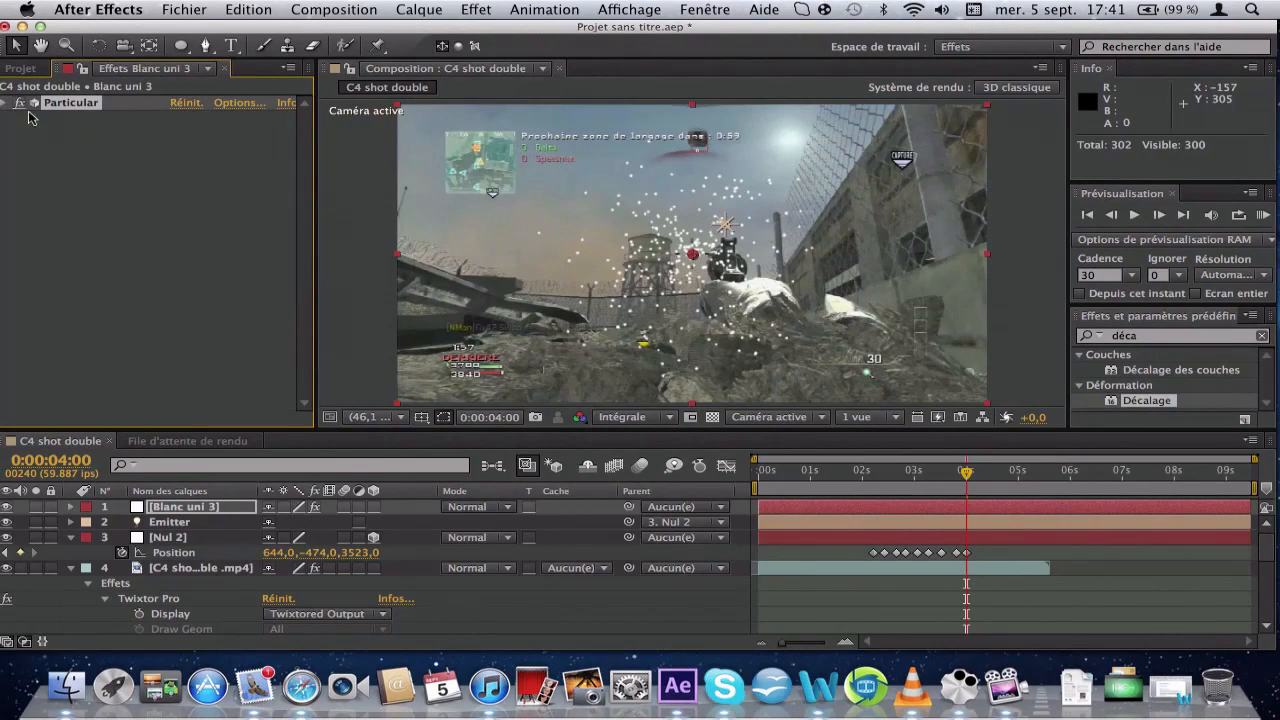
pyautogui.click(7, 104)
pyautogui.click(20, 160)
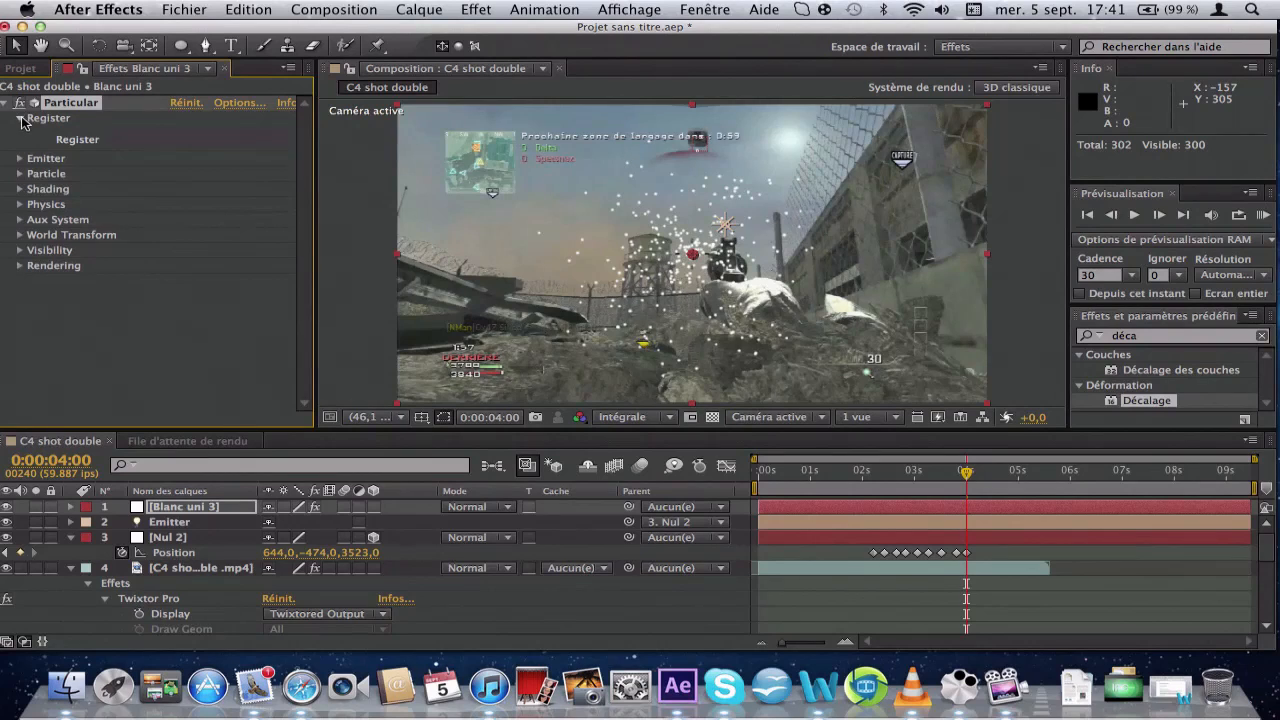
pyautogui.click(21, 119)
pyautogui.click(20, 133)
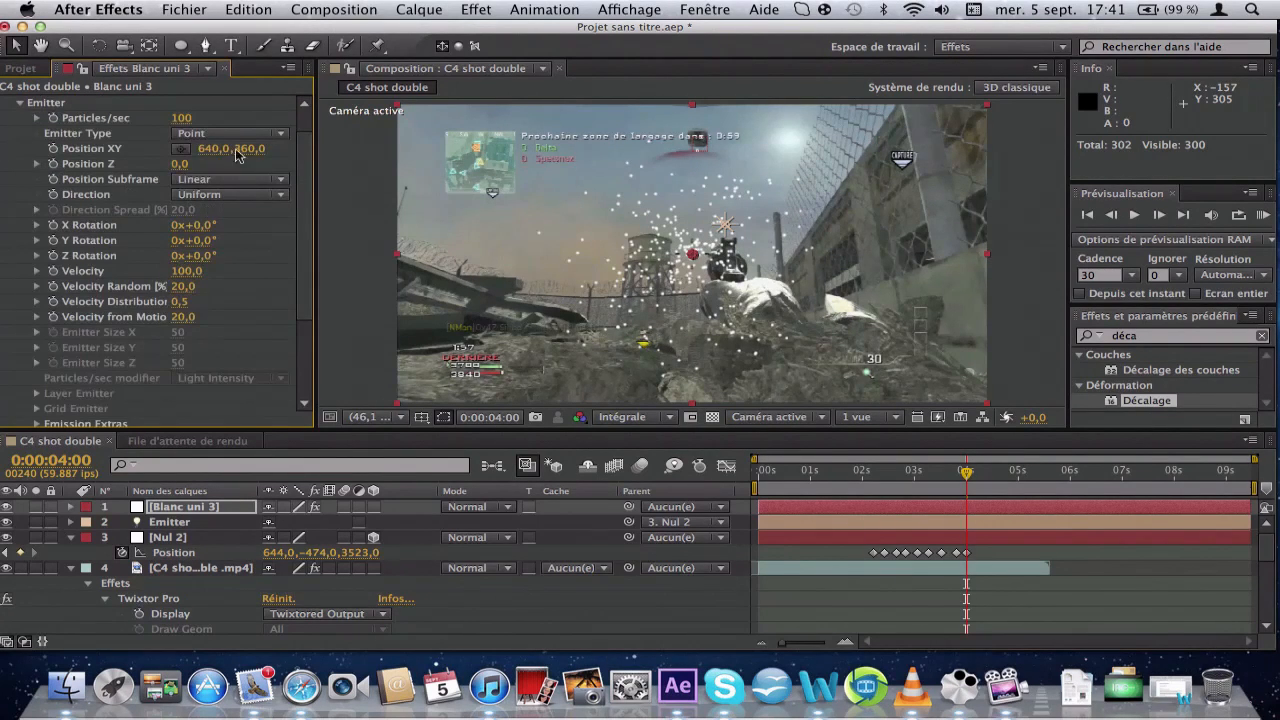
pyautogui.click(236, 133)
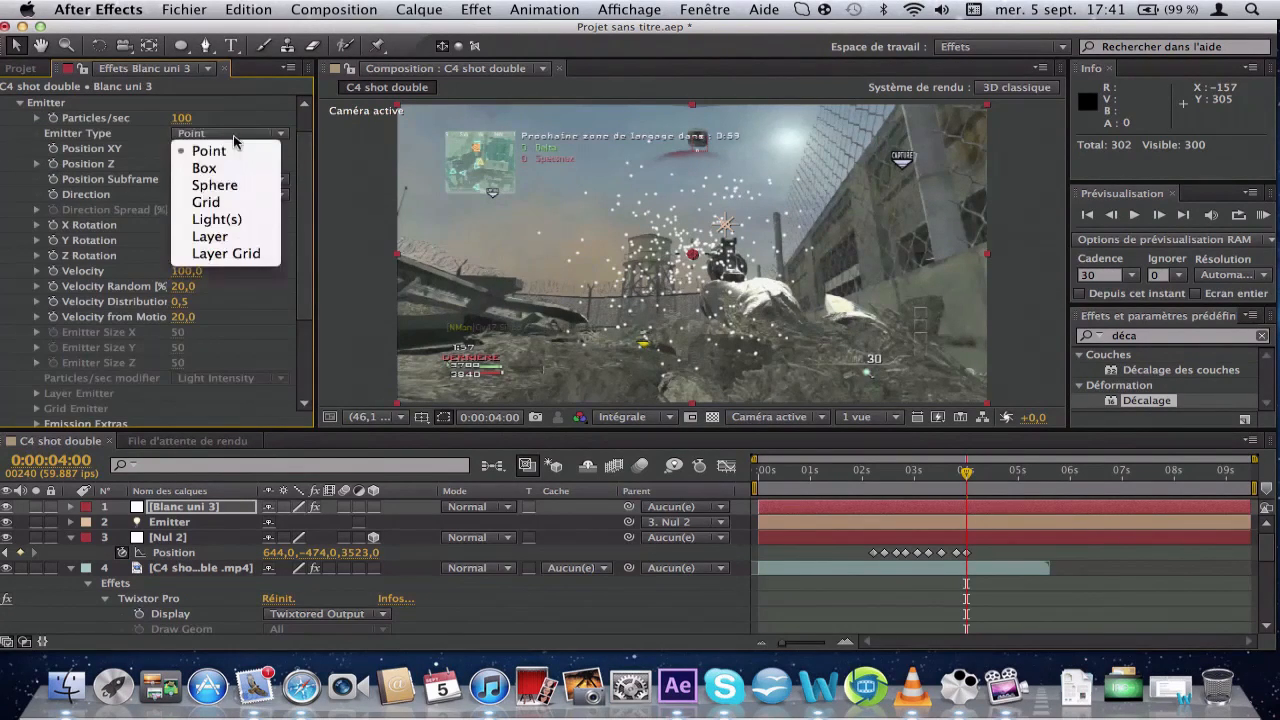
pyautogui.click(224, 217)
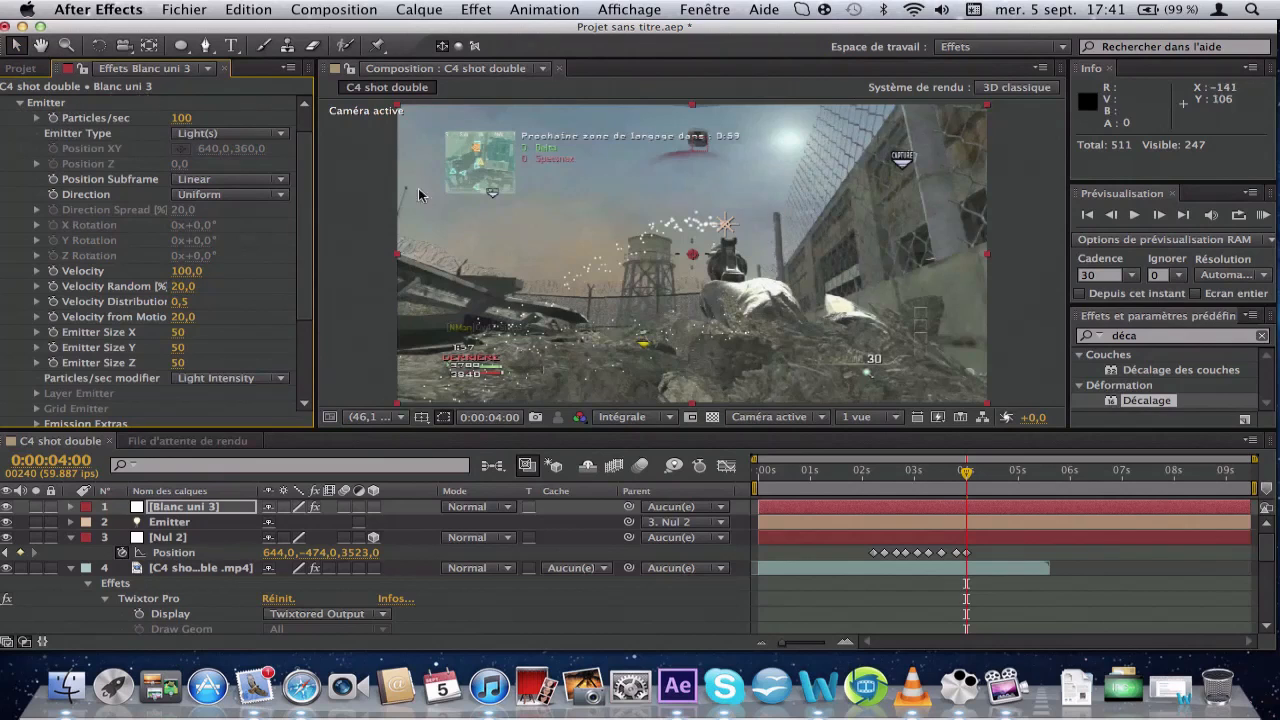
pyautogui.click(873, 472)
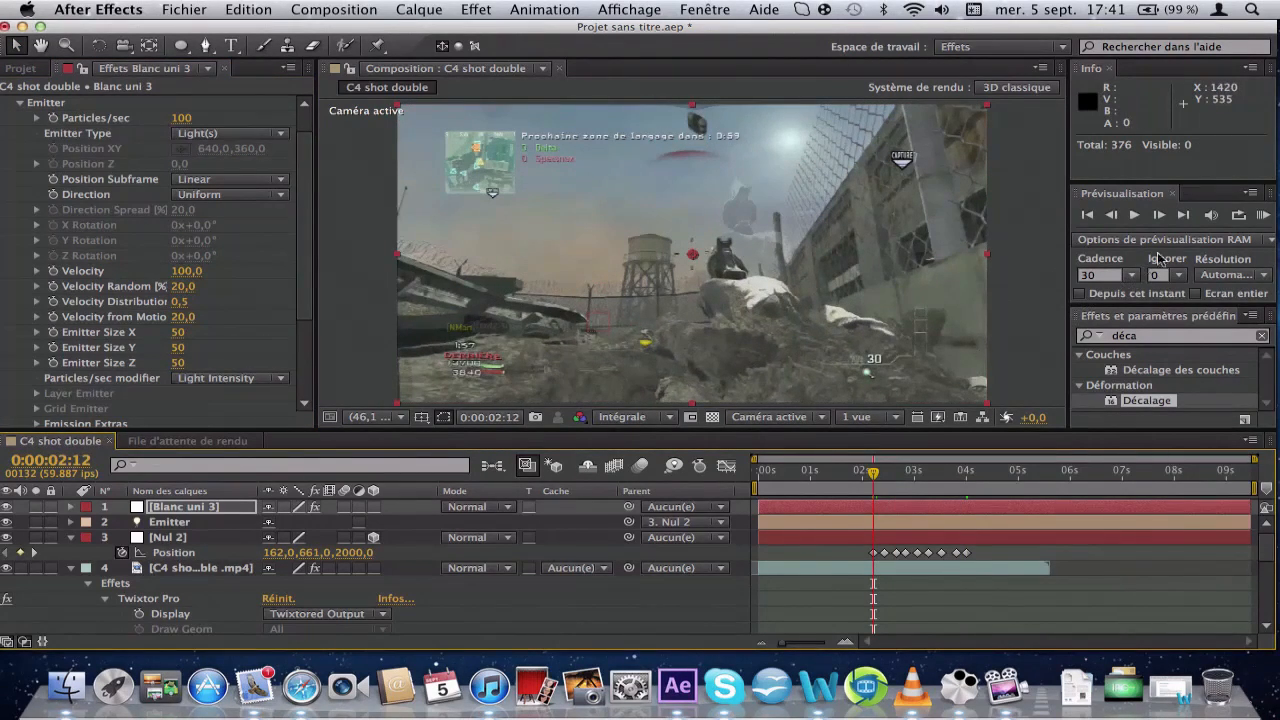
# Advance frame by frame from the null's first keyframe, and scrub to 0:00:02:53 to examine the particle emission.
pyautogui.click(1158, 214)
pyautogui.click(1158, 214)
pyautogui.click(1158, 214)
pyautogui.click(1158, 214)
pyautogui.click(1158, 214)
pyautogui.click(1158, 214)
pyautogui.click(1158, 214)
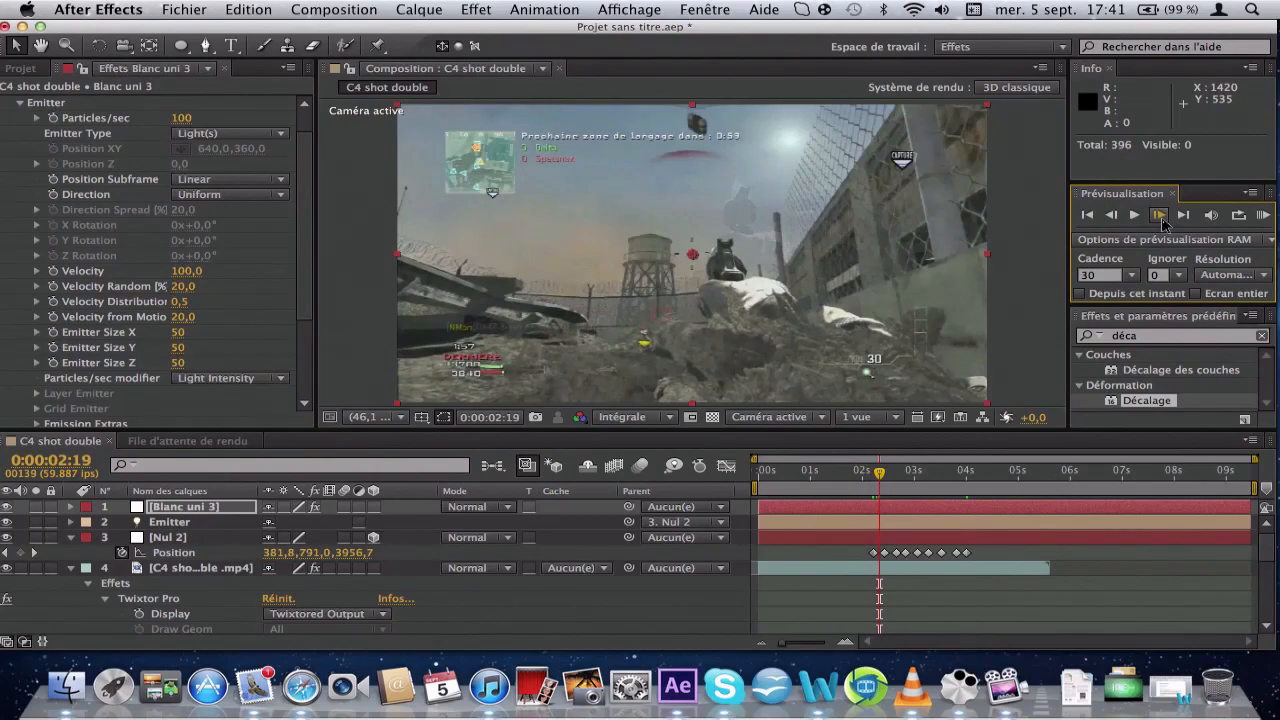
pyautogui.click(1158, 214)
pyautogui.click(1158, 214)
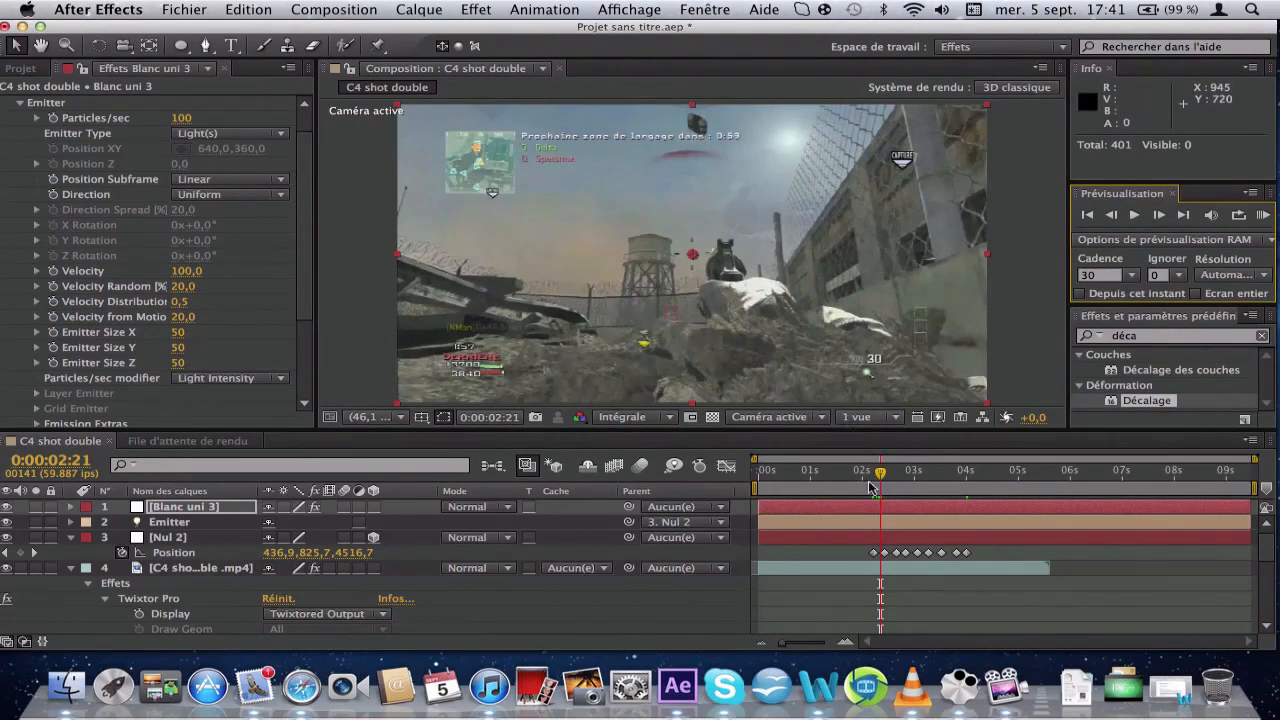
pyautogui.moveTo(880, 472); pyautogui.dragTo(910, 476)
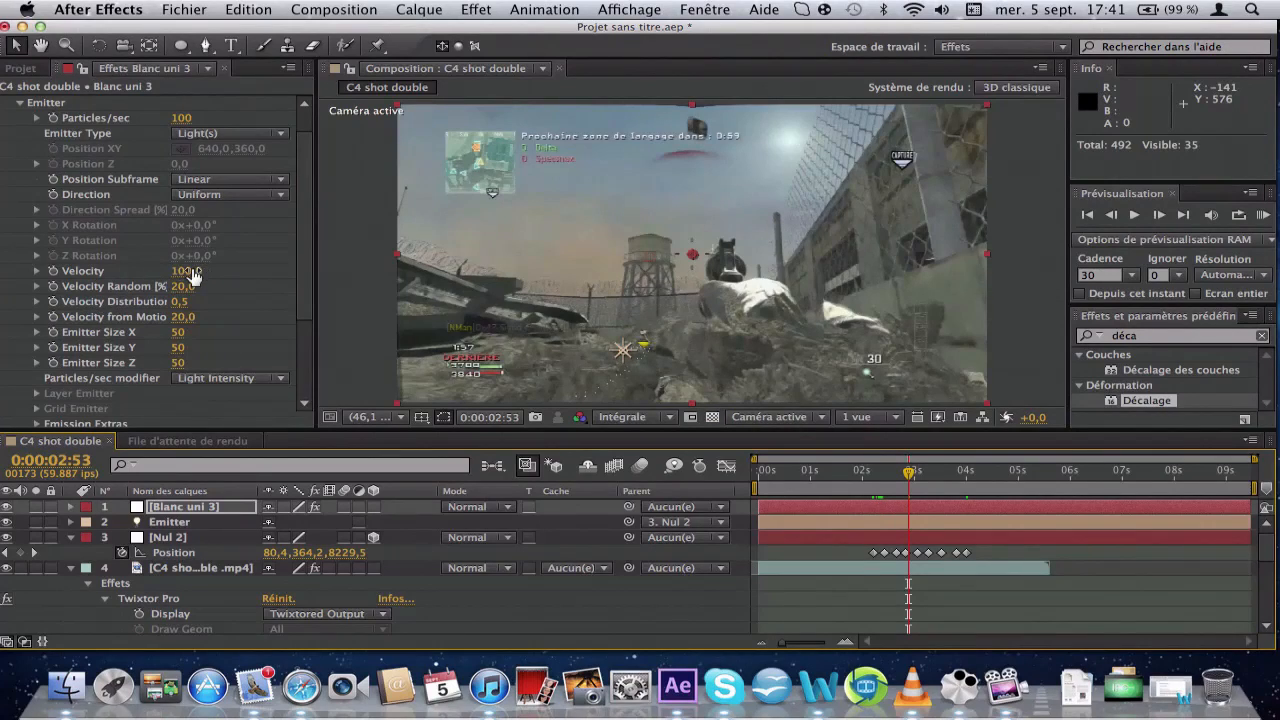
# Set Particular's Velocity, Velocity Random, Velocity Distribution and Velocity from Motion to 0.
pyautogui.moveTo(192, 272); pyautogui.dragTo(117, 284)
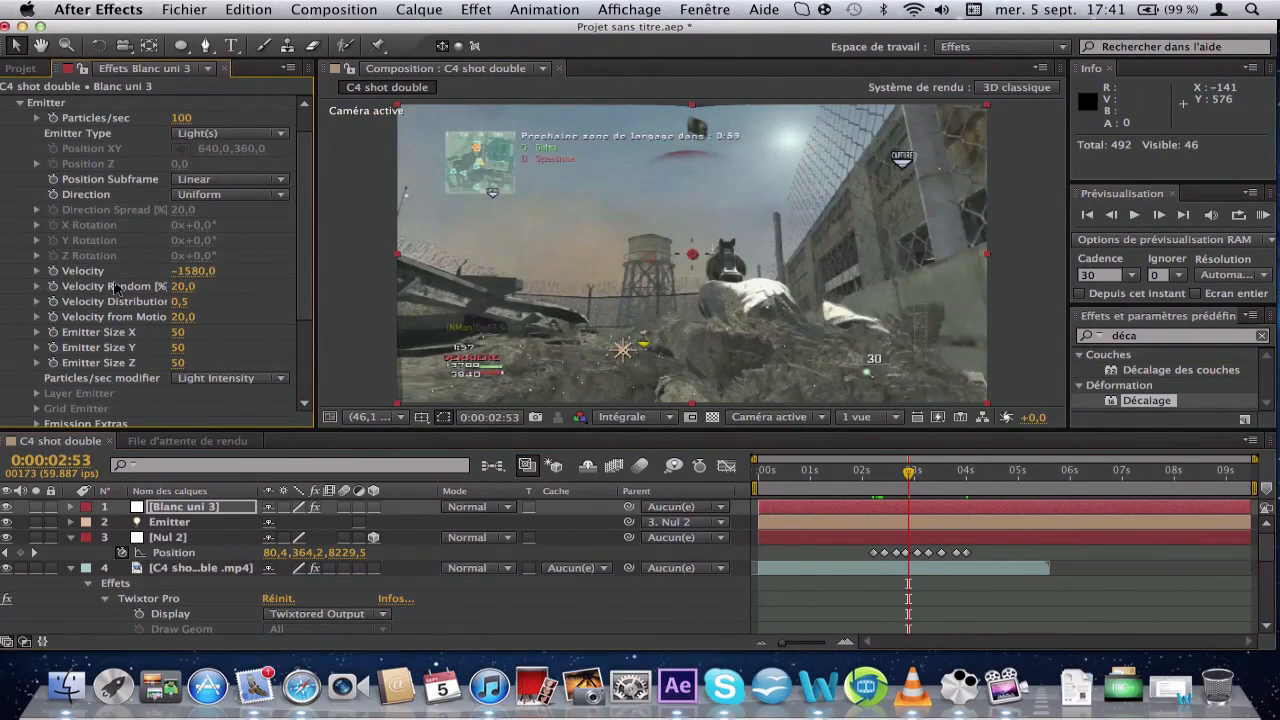
pyautogui.click(199, 273)
pyautogui.write('0')
pyautogui.press('Tab')
pyautogui.write('0')
pyautogui.press('Tab')
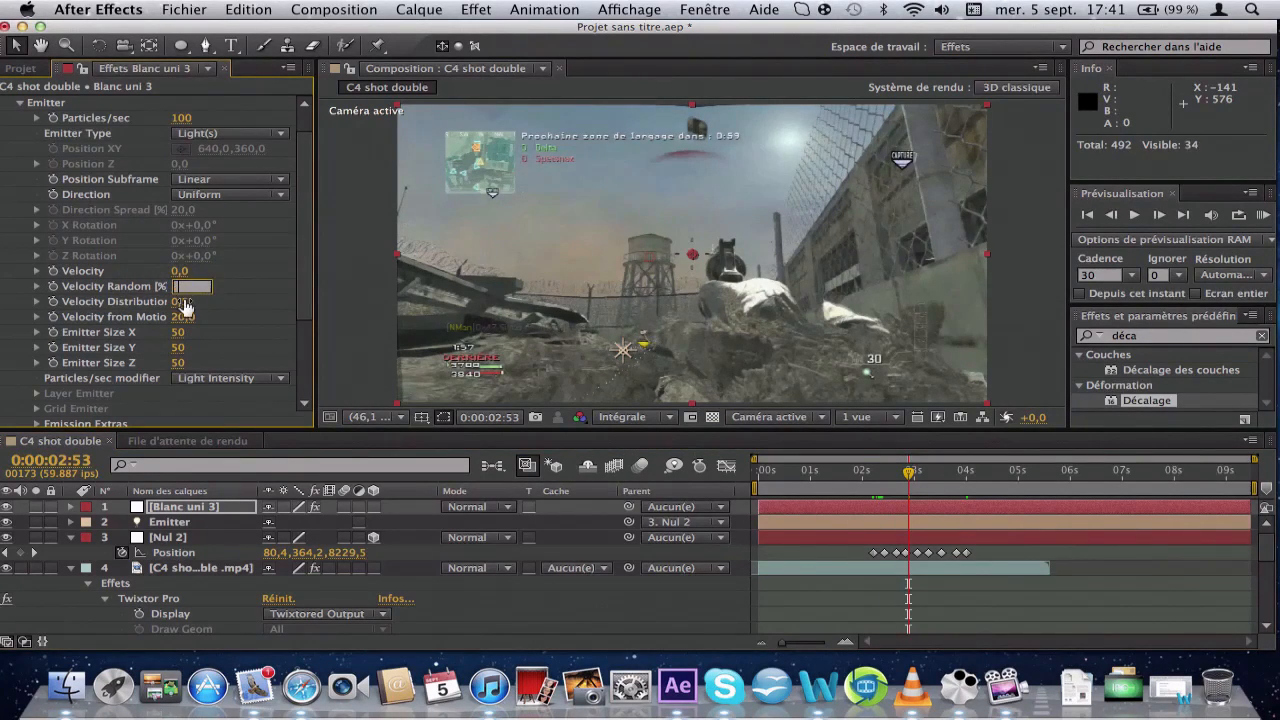
pyautogui.write('0')
pyautogui.press('Tab')
pyautogui.write('0')
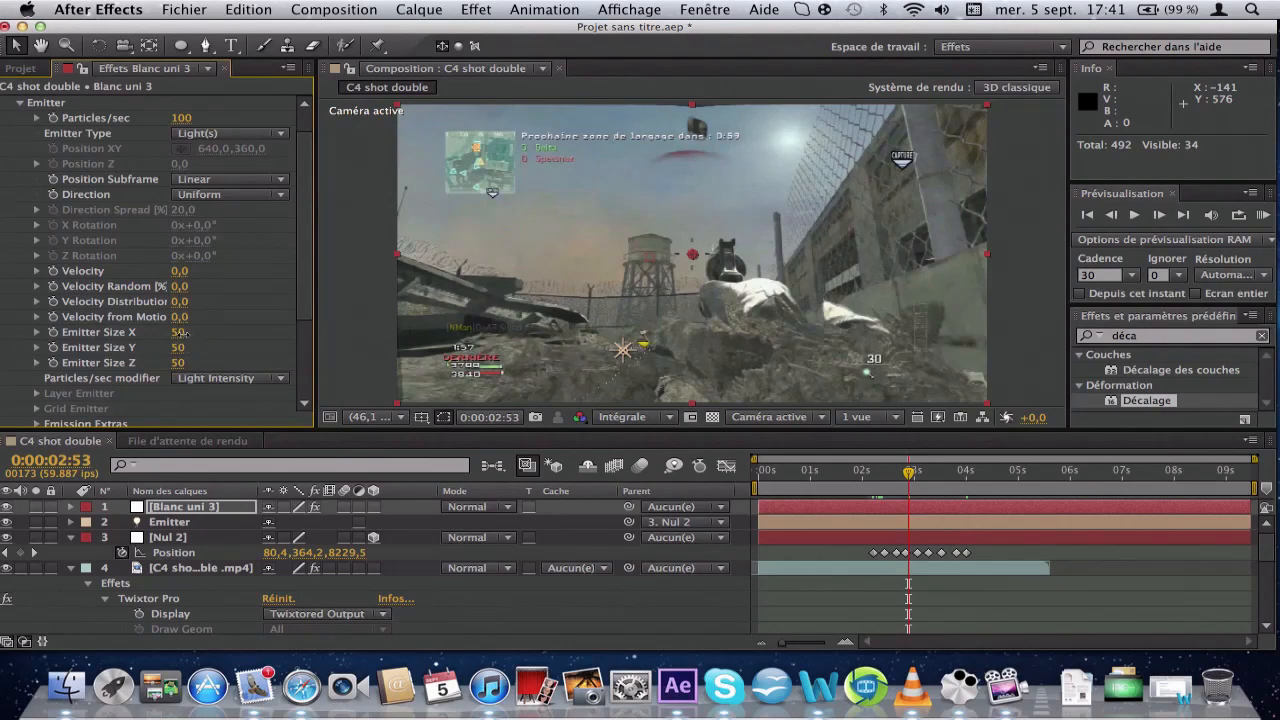
# Set Particular's Emitter Size X, Y and Z to 0 and raise Particles/sec to 1140.
pyautogui.press('Tab')
pyautogui.write('0')
pyautogui.press('Tab')
pyautogui.write('0')
pyautogui.press('Tab')
pyautogui.write('0')
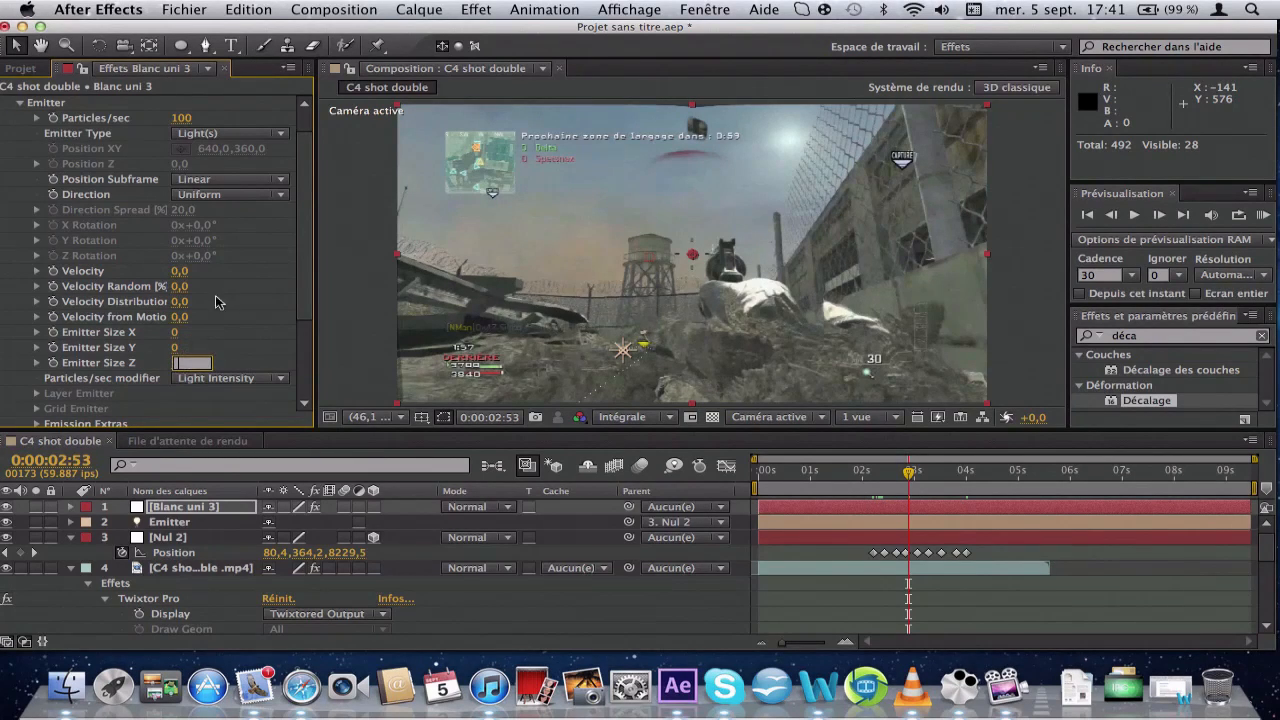
pyautogui.press('Return')
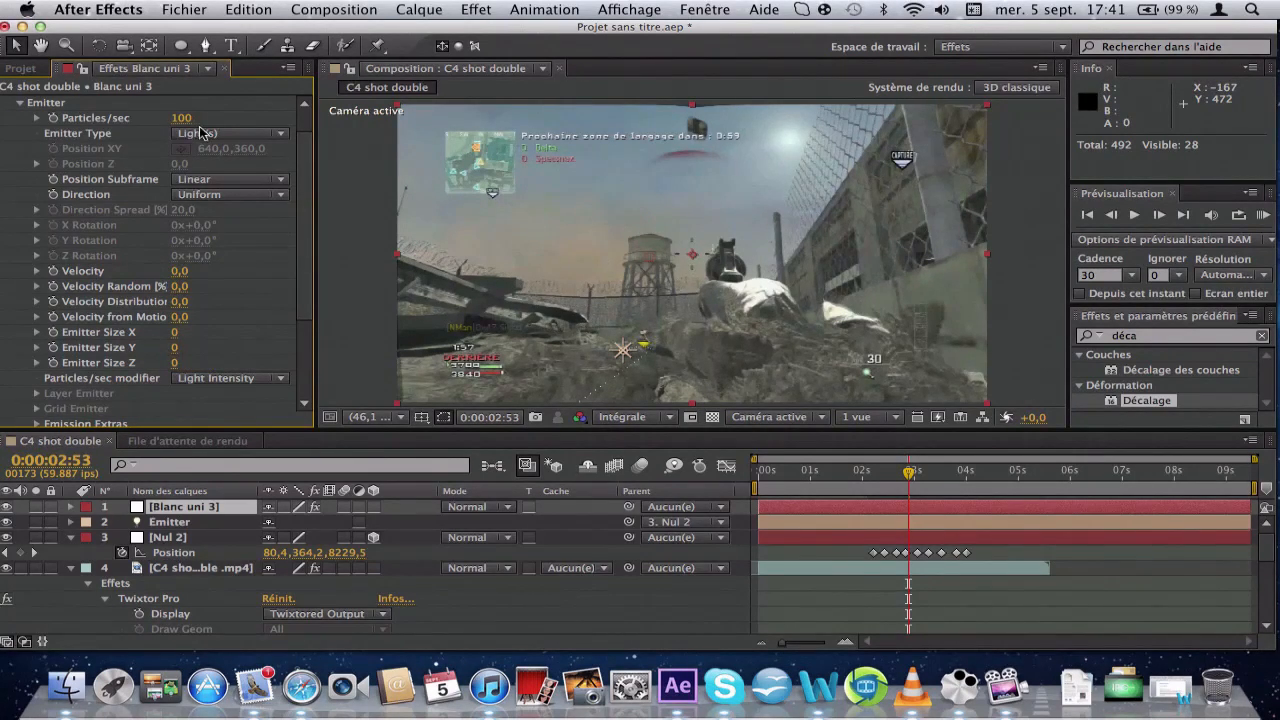
pyautogui.moveTo(188, 124); pyautogui.dragTo(288, 116)
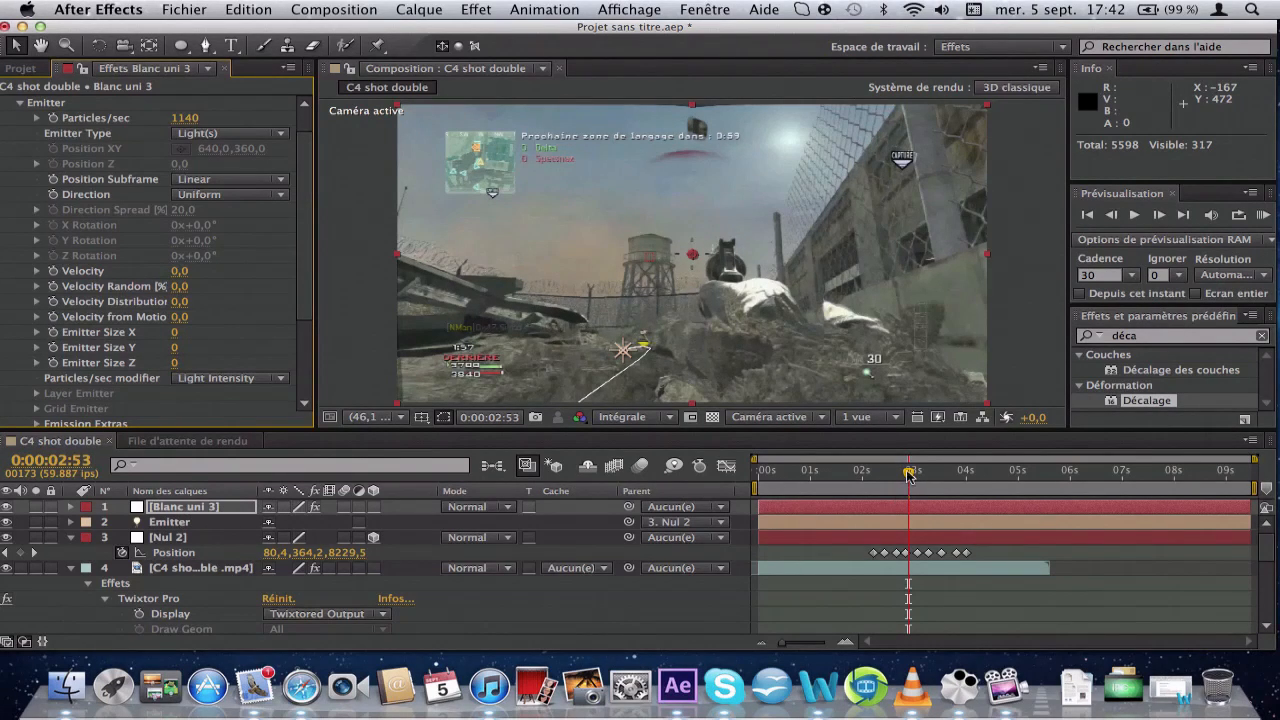
# Go to 0:00:03:23 and set the Emitter light's position to 0, 0, 0 so it sits on its parent null.
pyautogui.moveTo(908, 472); pyautogui.dragTo(930, 496)
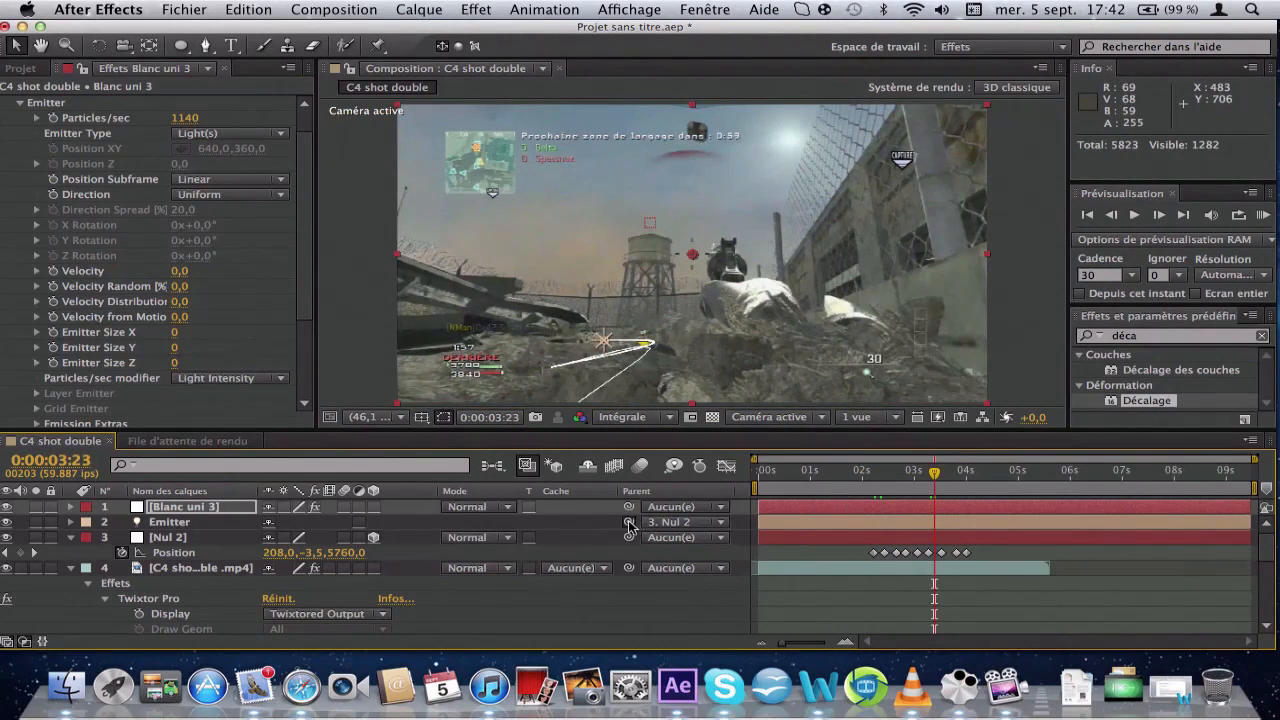
pyautogui.click(170, 528)
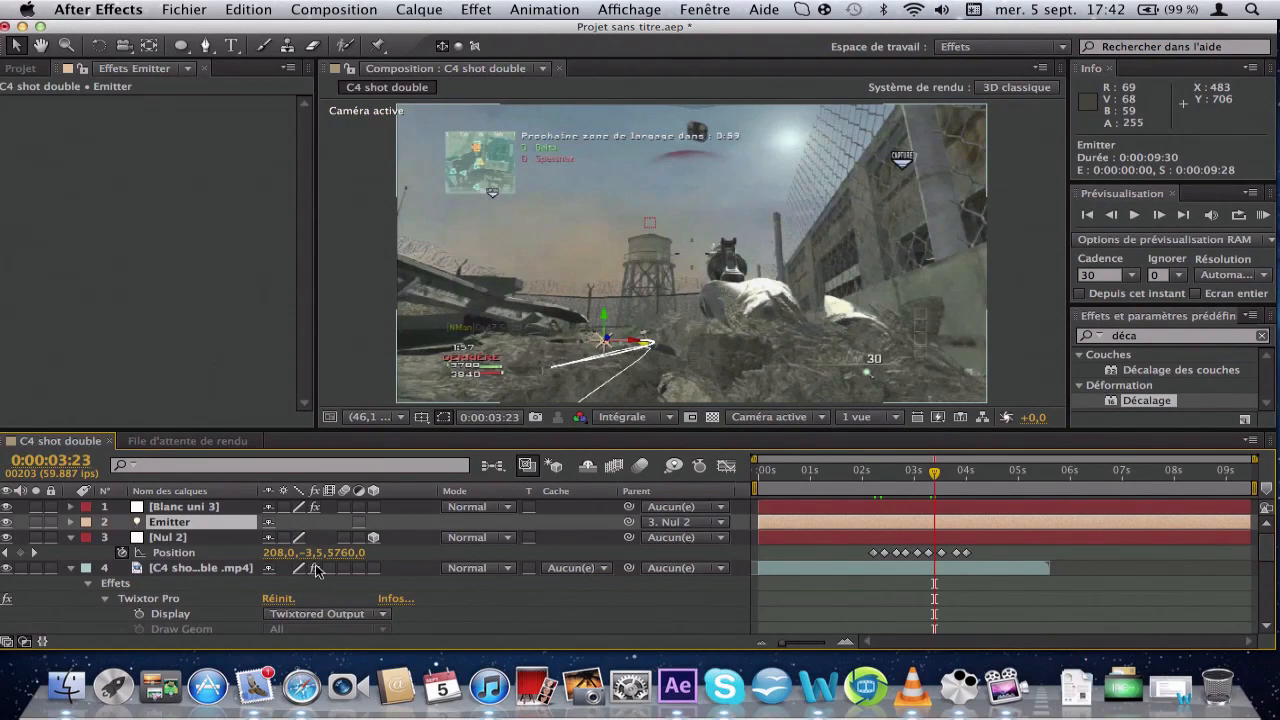
pyautogui.press('p')
pyautogui.click(279, 539)
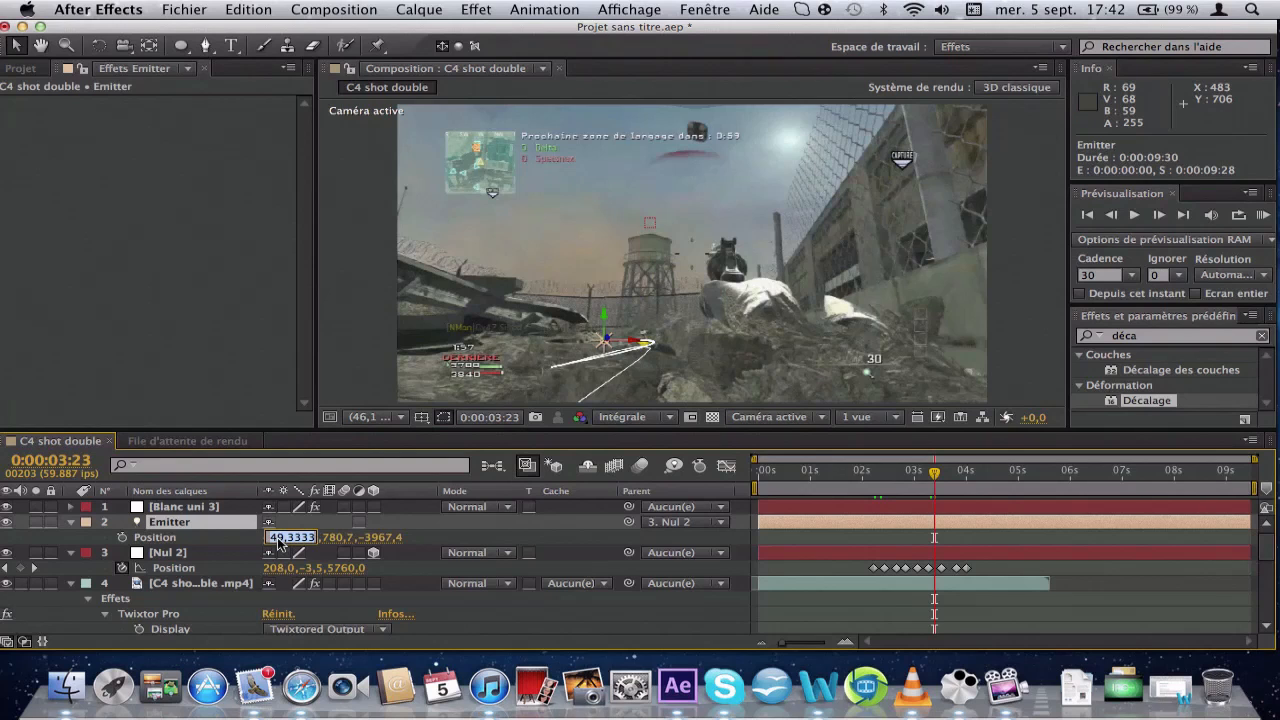
pyautogui.press('BackSpace')
pyautogui.write('0')
pyautogui.click(337, 540)
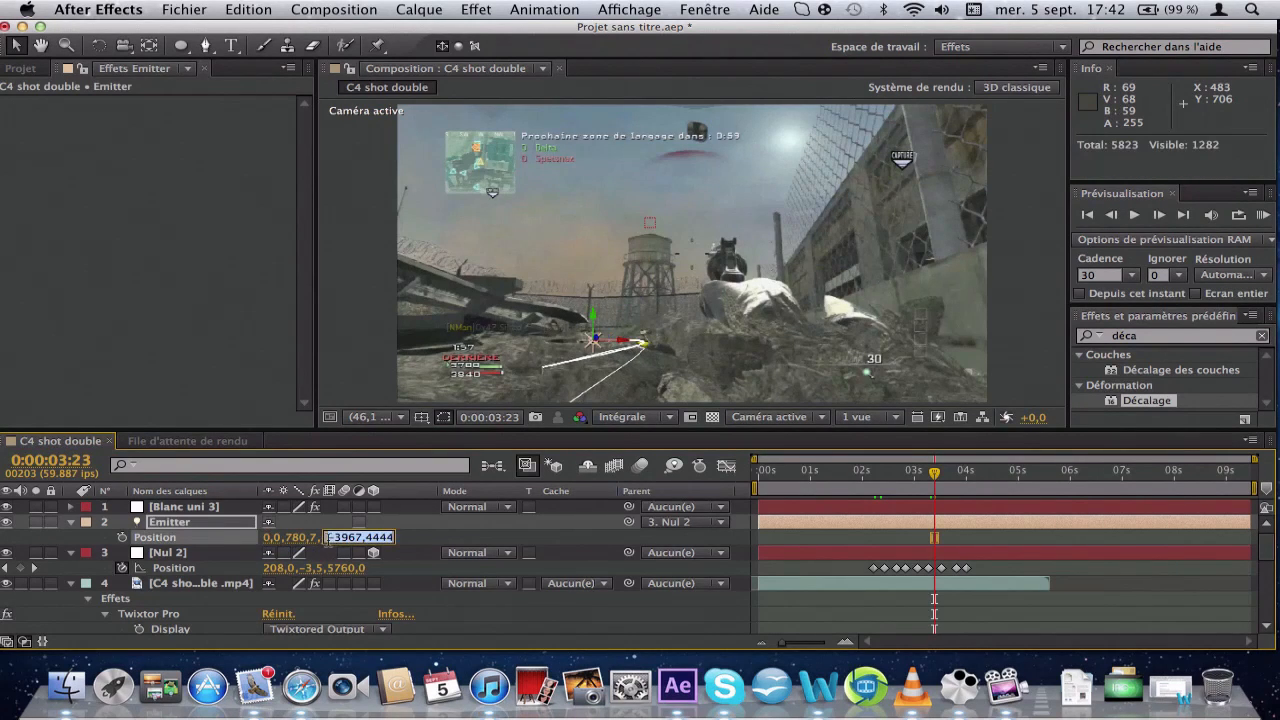
pyautogui.press('BackSpace')
pyautogui.write('0')
pyautogui.click(306, 541)
pyautogui.press('BackSpace')
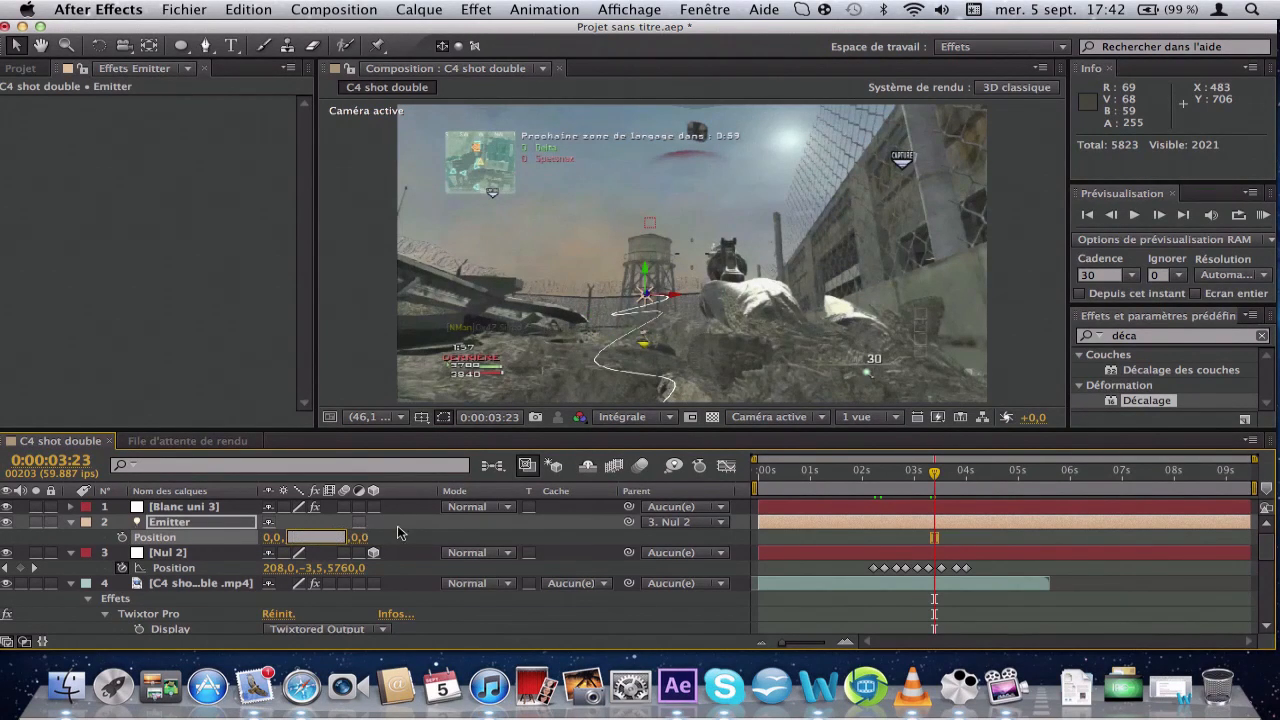
pyautogui.write('0')
pyautogui.press('Return')
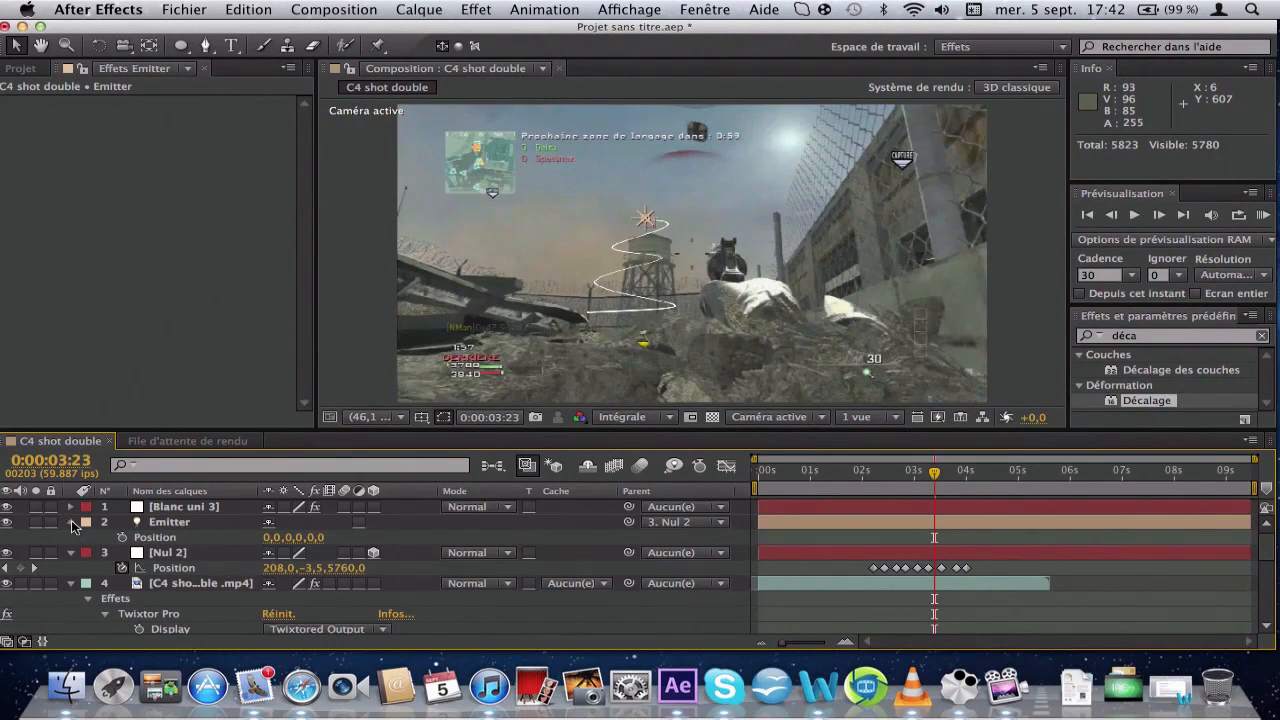
pyautogui.click(71, 523)
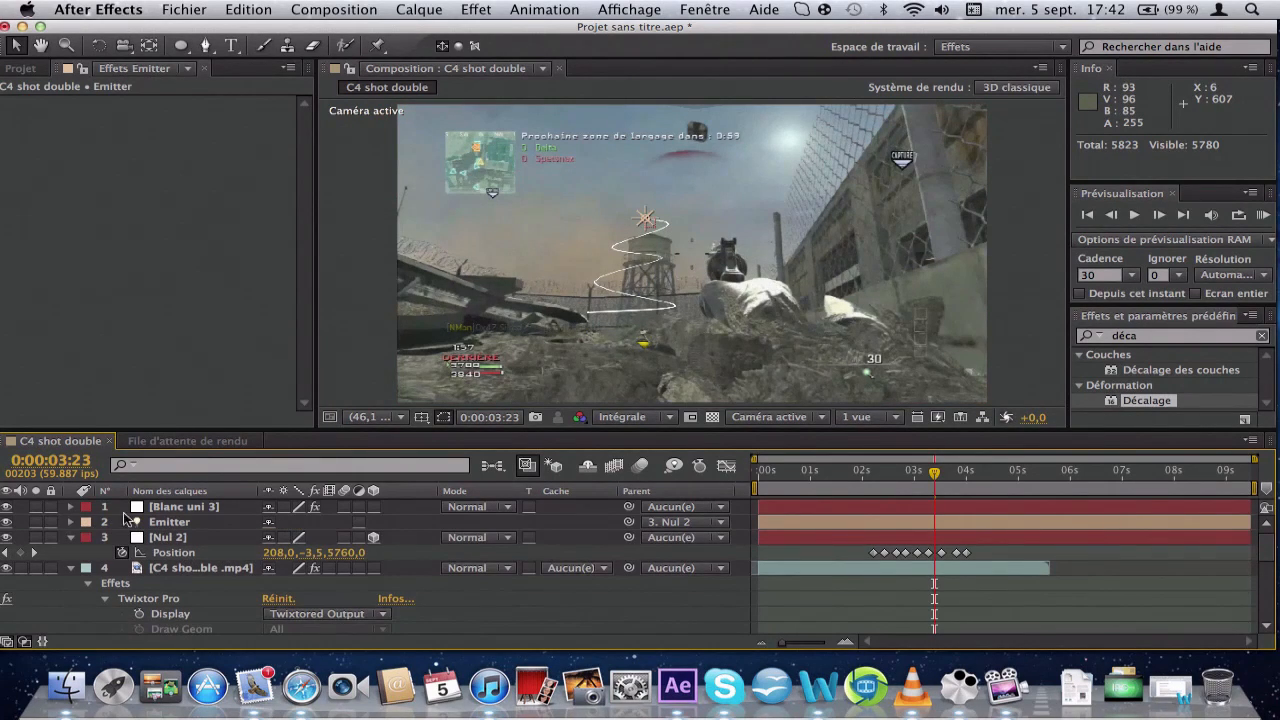
# Go to 0:00:03:49 and set the Blanc uni 3 particles' Life to 1.3 seconds and Life Random to 21%.
pyautogui.click(184, 507)
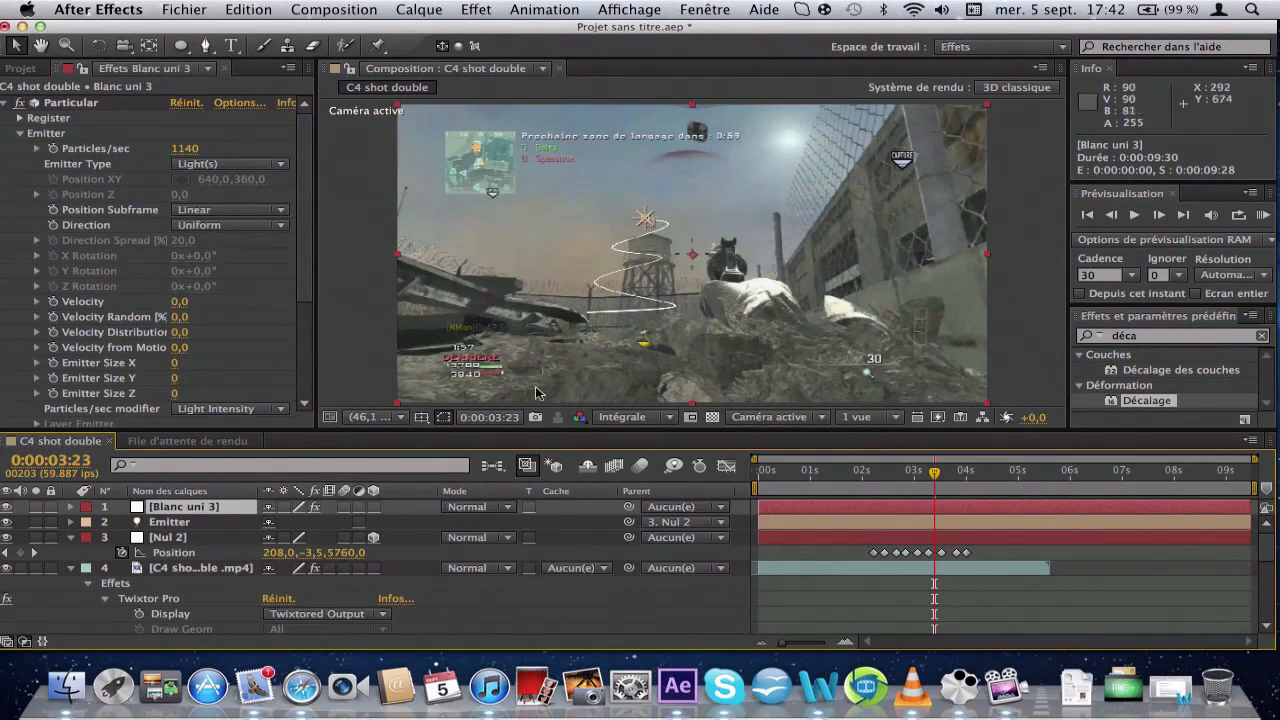
pyautogui.moveTo(935, 473); pyautogui.dragTo(958, 475)
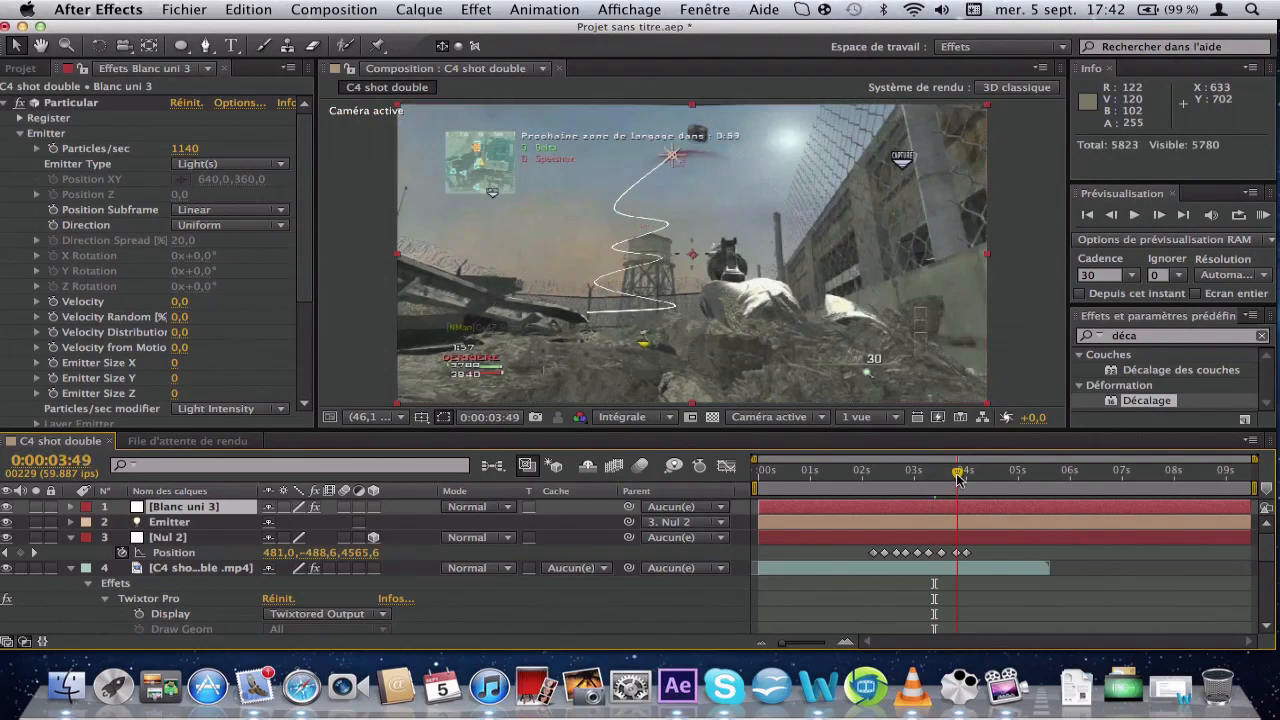
pyautogui.click(20, 133)
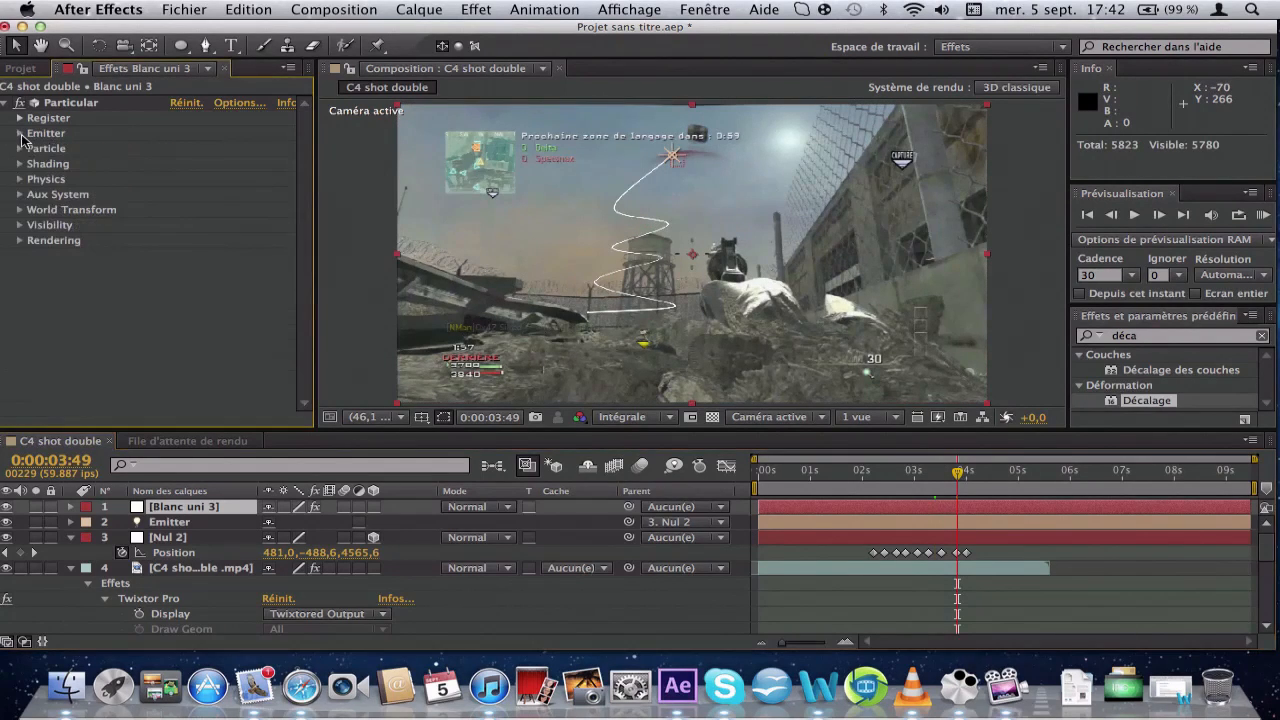
pyautogui.click(19, 148)
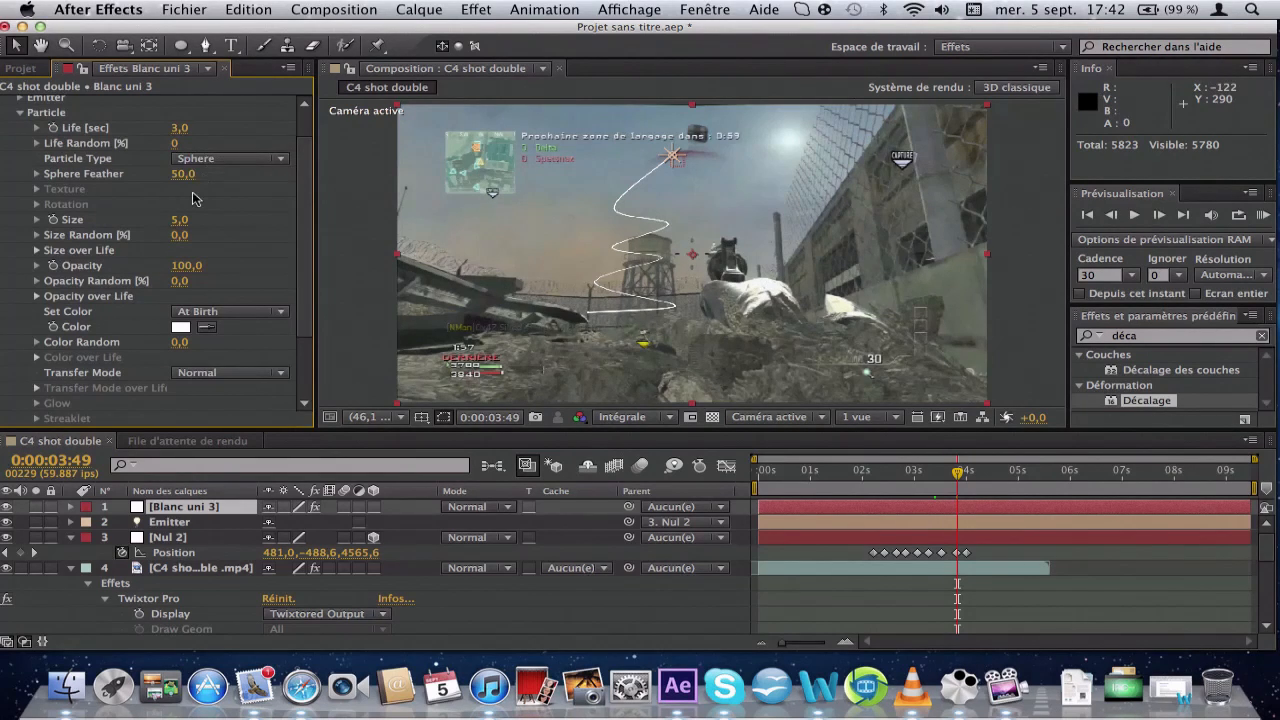
pyautogui.moveTo(180, 128); pyautogui.dragTo(160, 141)
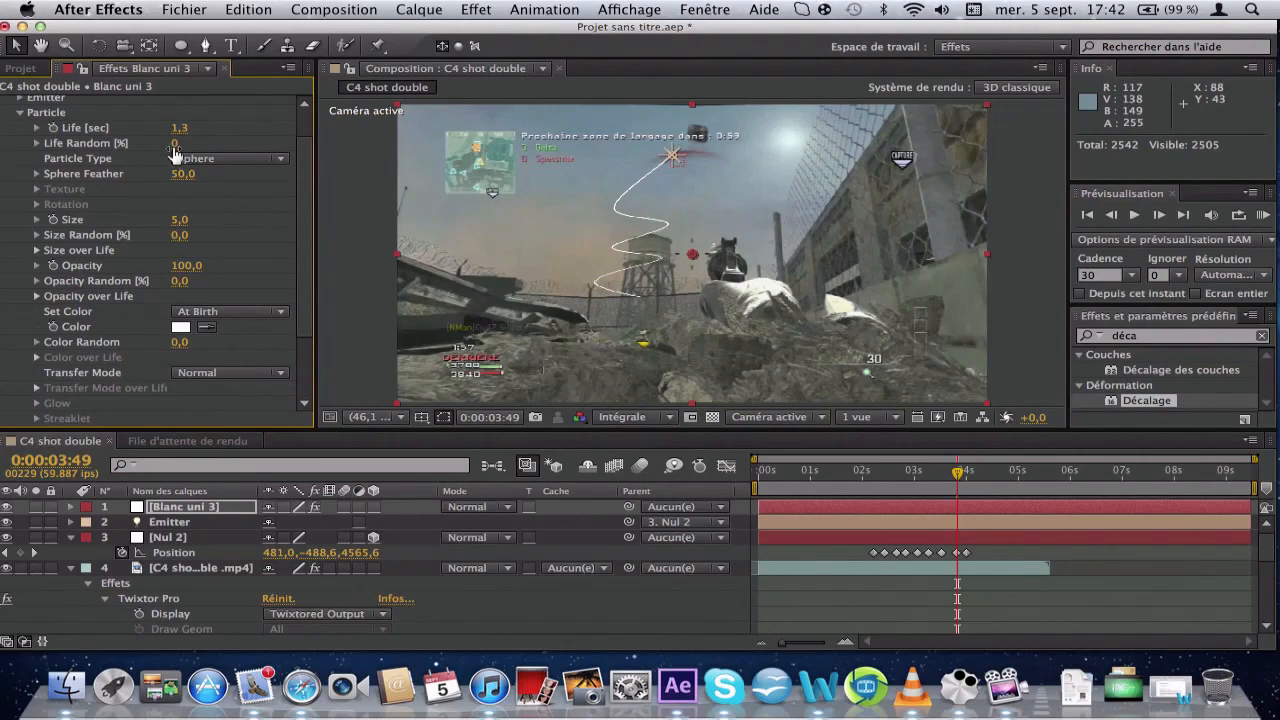
pyautogui.moveTo(176, 149); pyautogui.dragTo(201, 148)
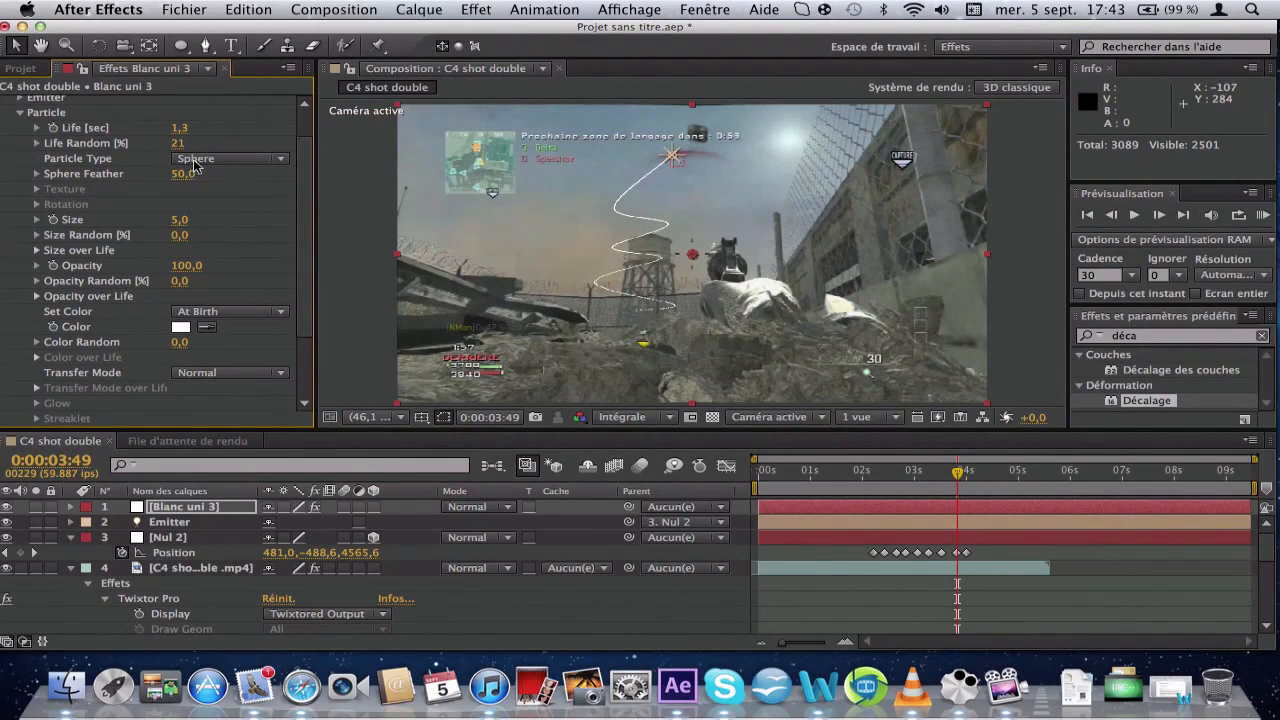
# Change the particle color to purple and set the particle Size to 10.
pyautogui.click(182, 327)
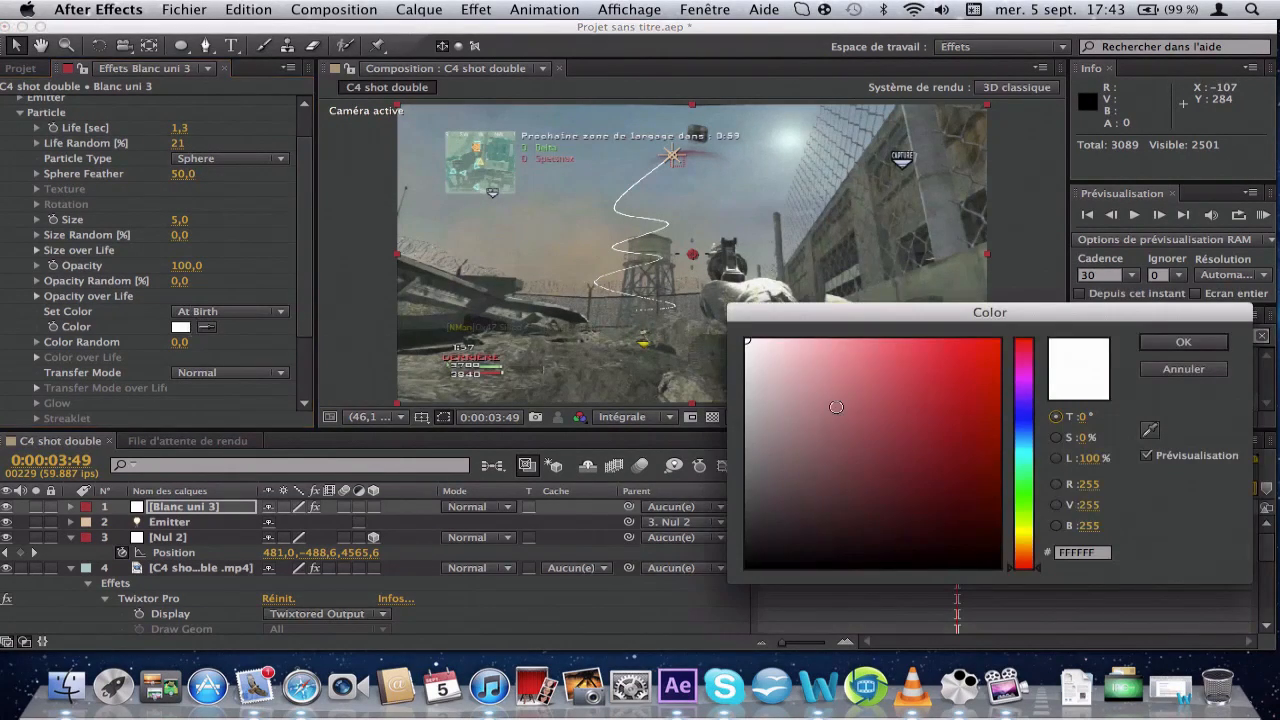
pyautogui.moveTo(806, 414)
pyautogui.mouseDown()
pyautogui.moveTo(880, 371)
pyautogui.moveTo(978, 361)
pyautogui.moveTo(1003, 341)
pyautogui.moveTo(986, 436)
pyautogui.moveTo(881, 402)
pyautogui.mouseUp()
pyautogui.click(1023, 382)
pyautogui.click(1176, 342)
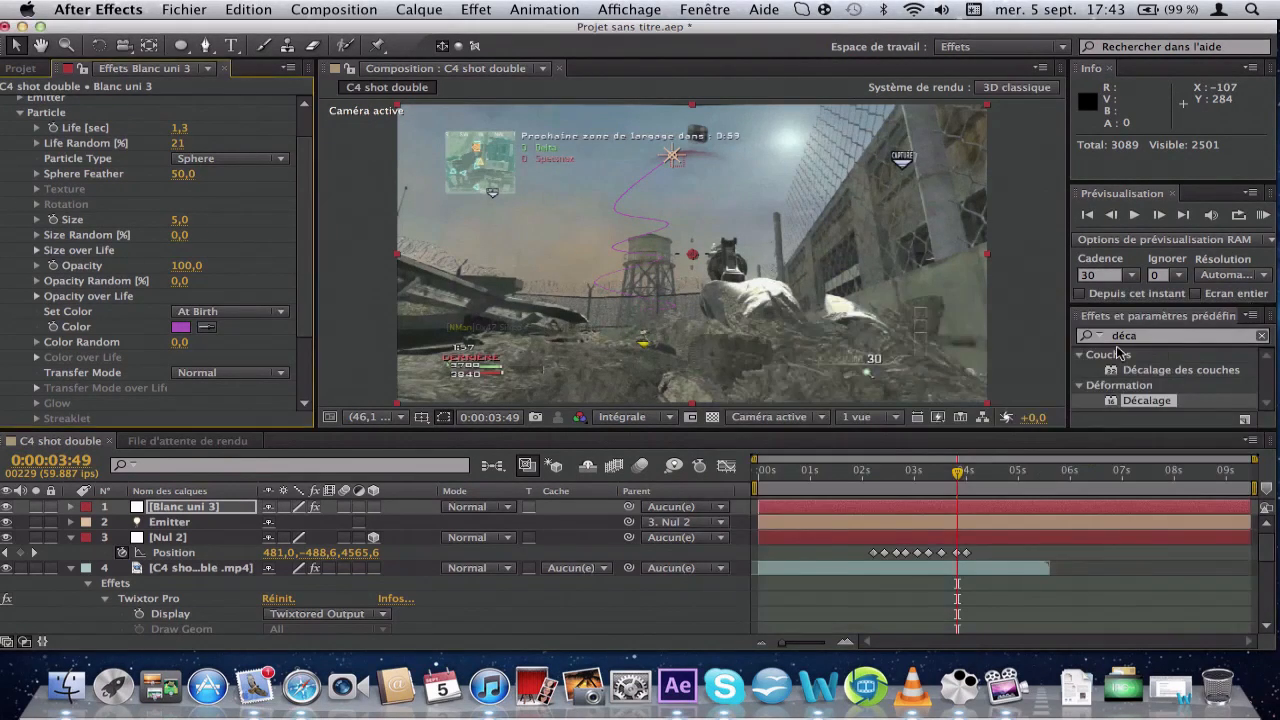
pyautogui.moveTo(178, 219); pyautogui.dragTo(425, 200)
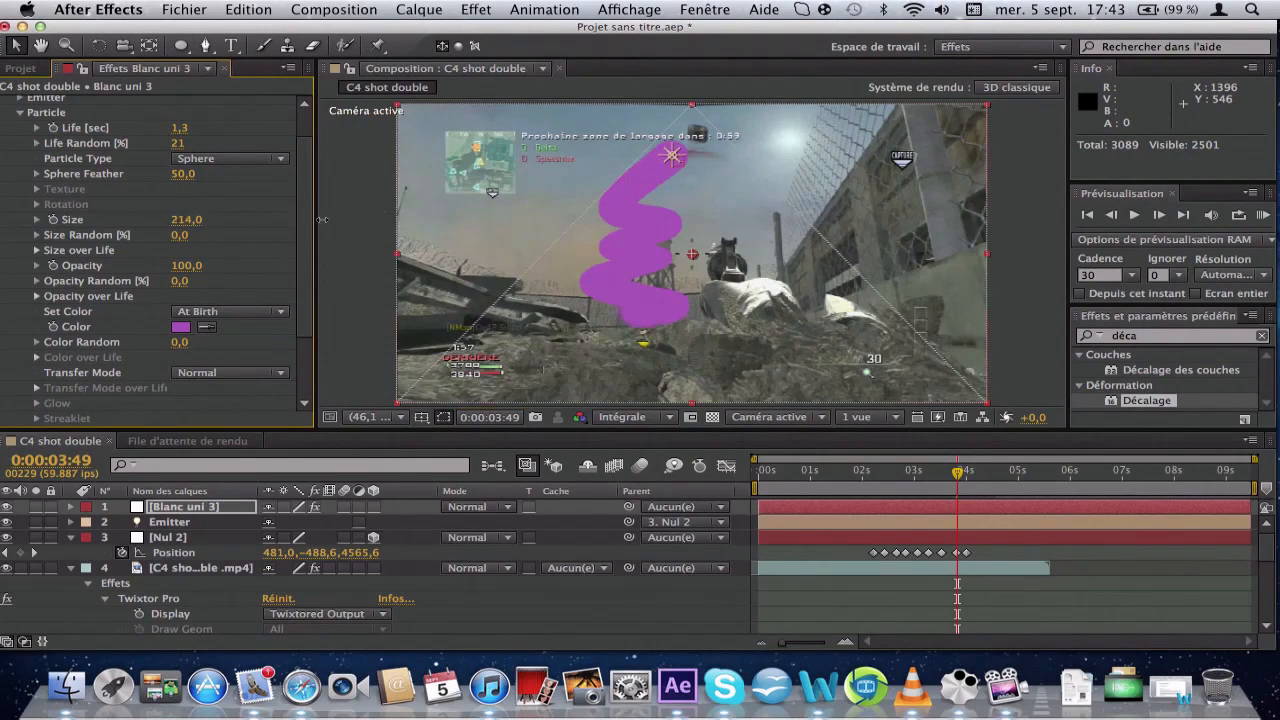
pyautogui.moveTo(322, 219); pyautogui.dragTo(202, 229)
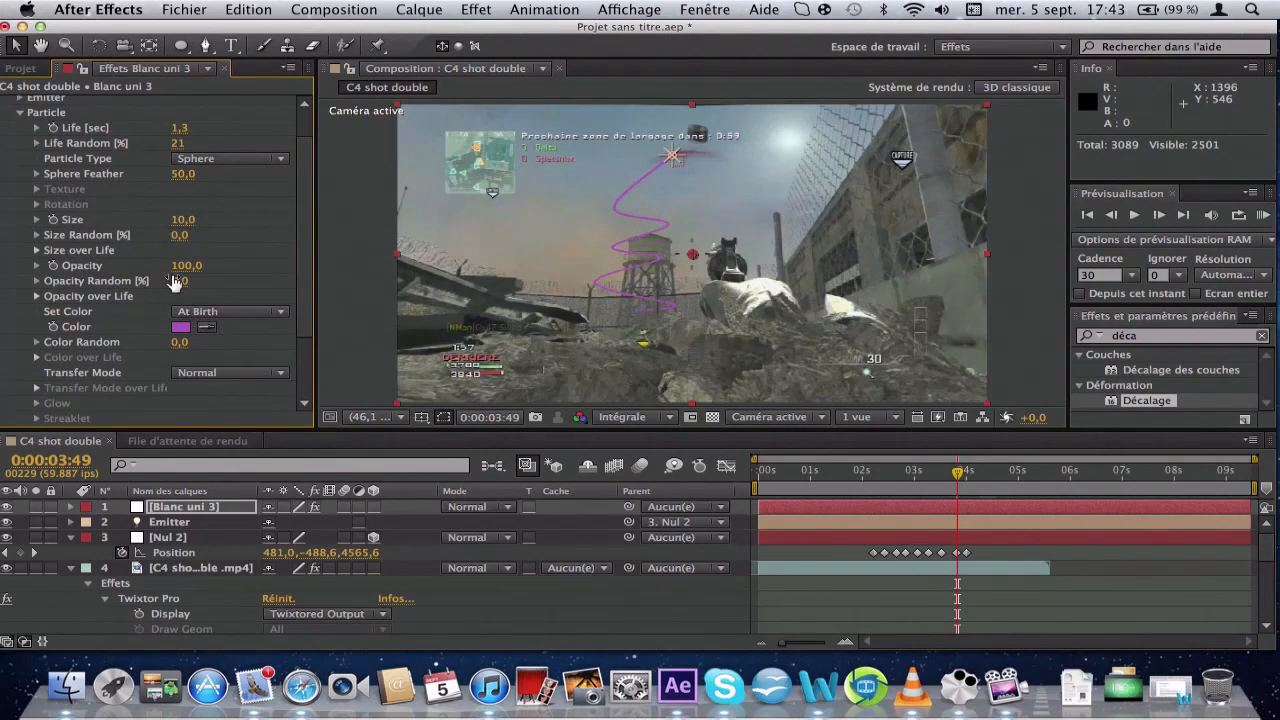
# Lower the particle Opacity to 10 and set the Blanc uni 3 layer's blending mode to Eclaircir.
pyautogui.moveTo(178, 268); pyautogui.dragTo(185, 266)
pyautogui.click(185, 266)
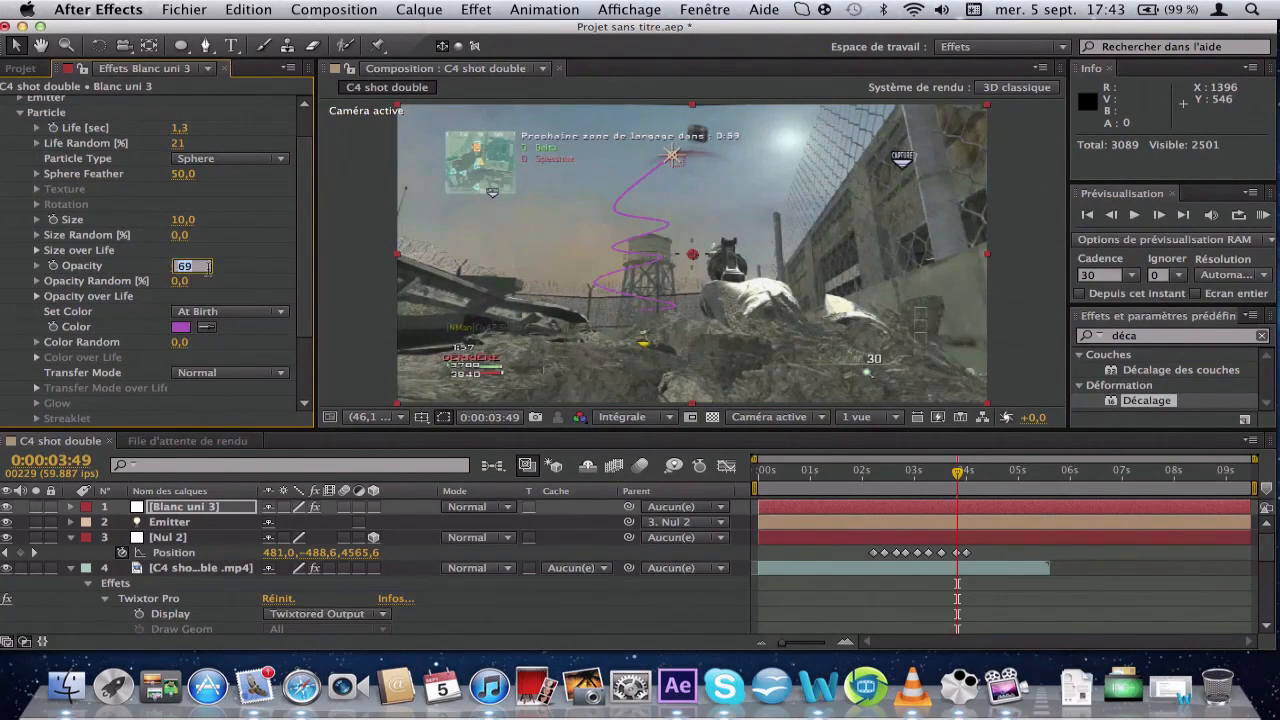
pyautogui.press('Return')
pyautogui.scroll(-3, 512, 558)
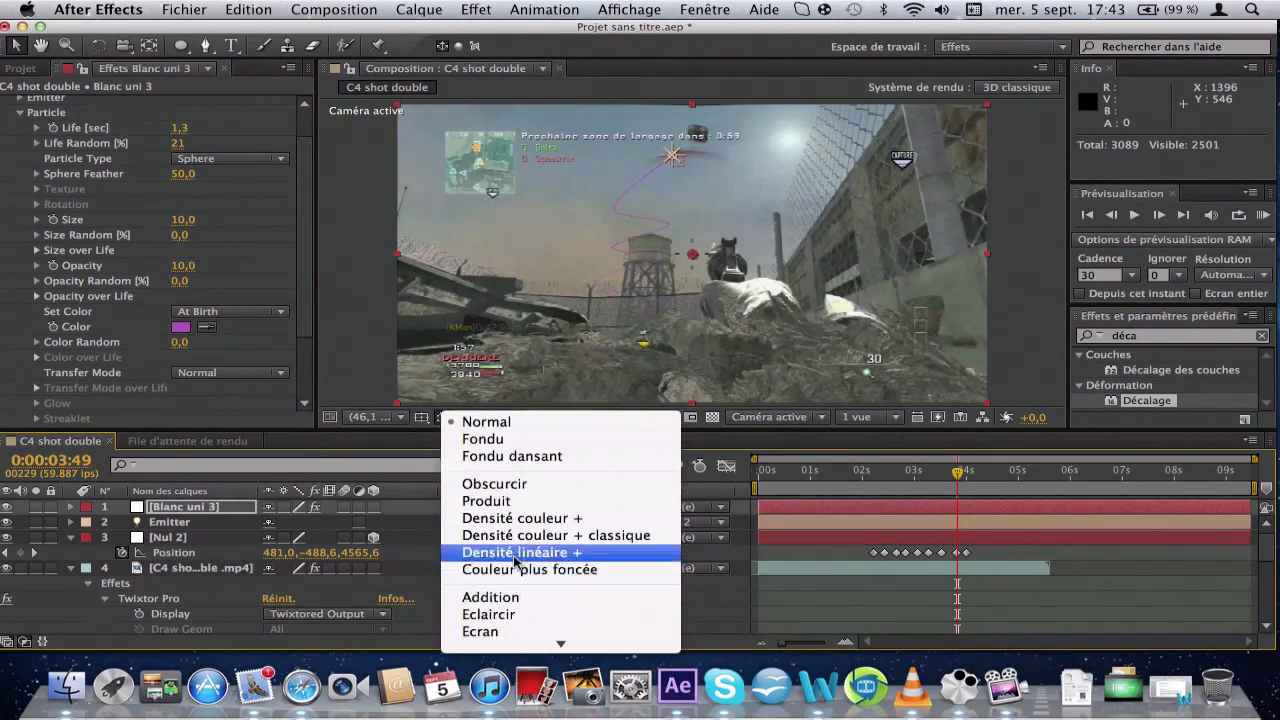
pyautogui.click(522, 614)
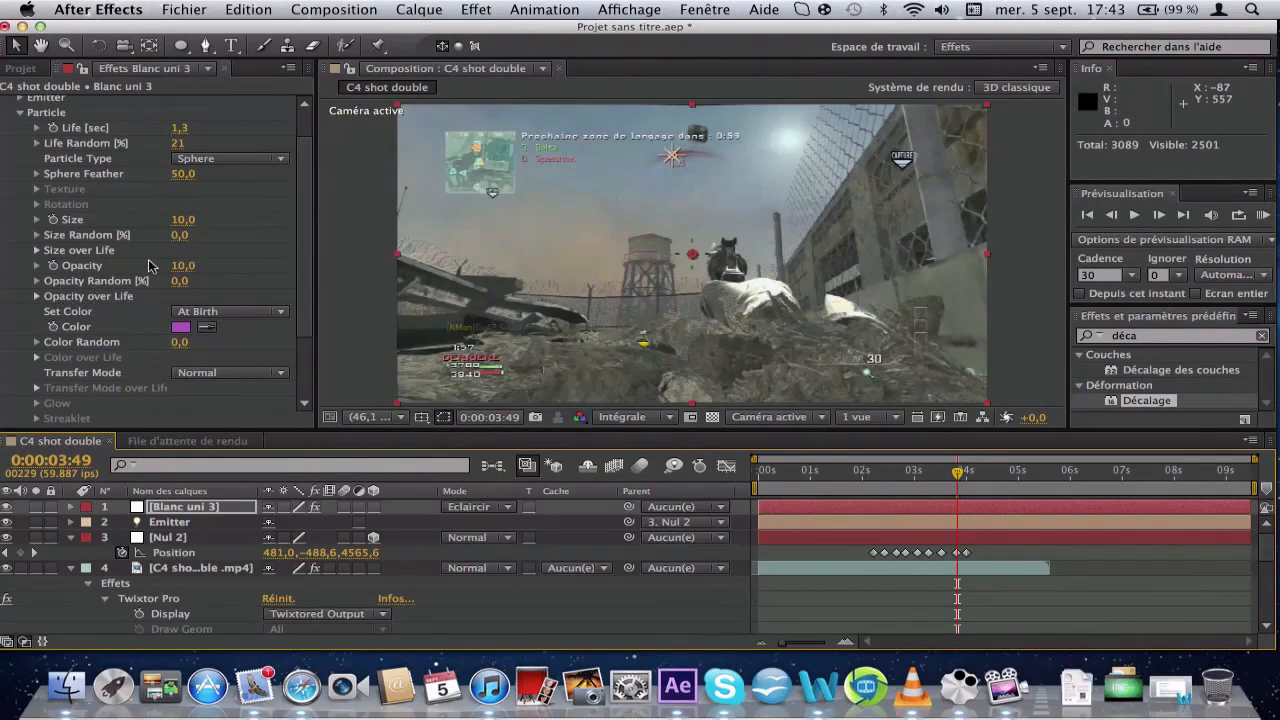
# Set the particle Opacity to 80 and collapse Particular's Particle settings.
pyautogui.moveTo(199, 268); pyautogui.dragTo(201, 264)
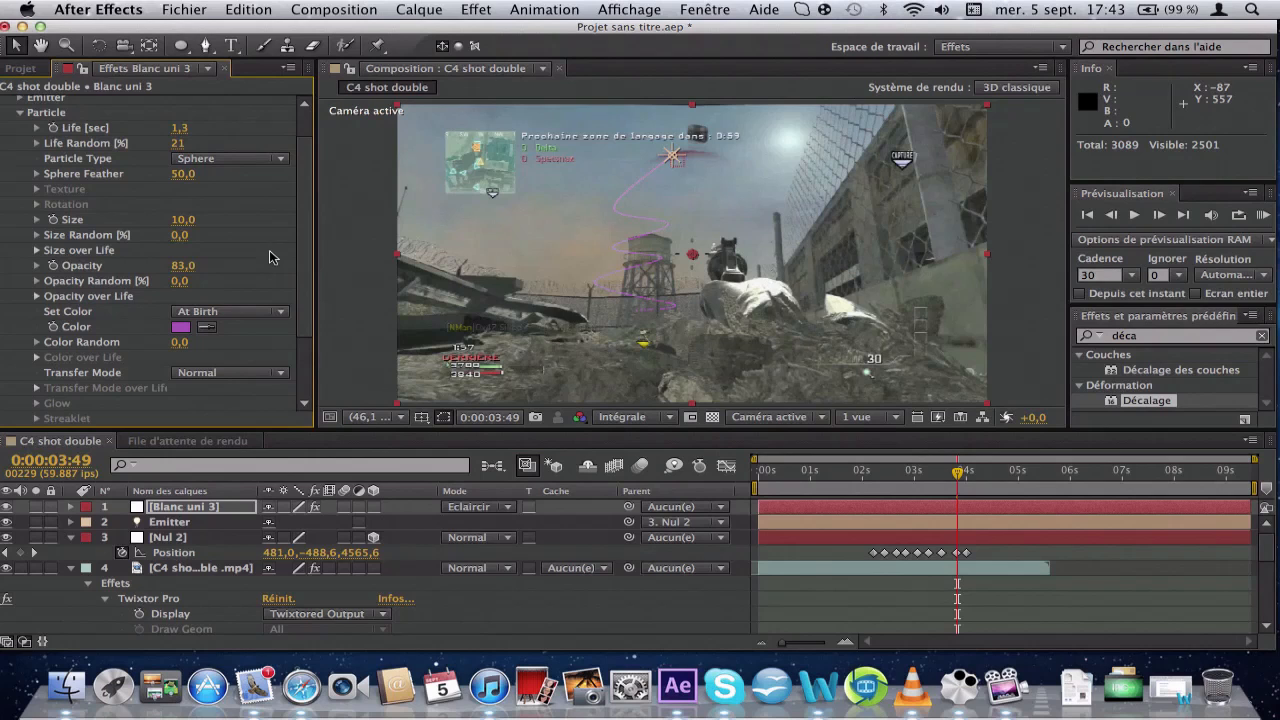
pyautogui.click(181, 267)
pyautogui.write('80')
pyautogui.press('Return')
pyautogui.click(19, 113)
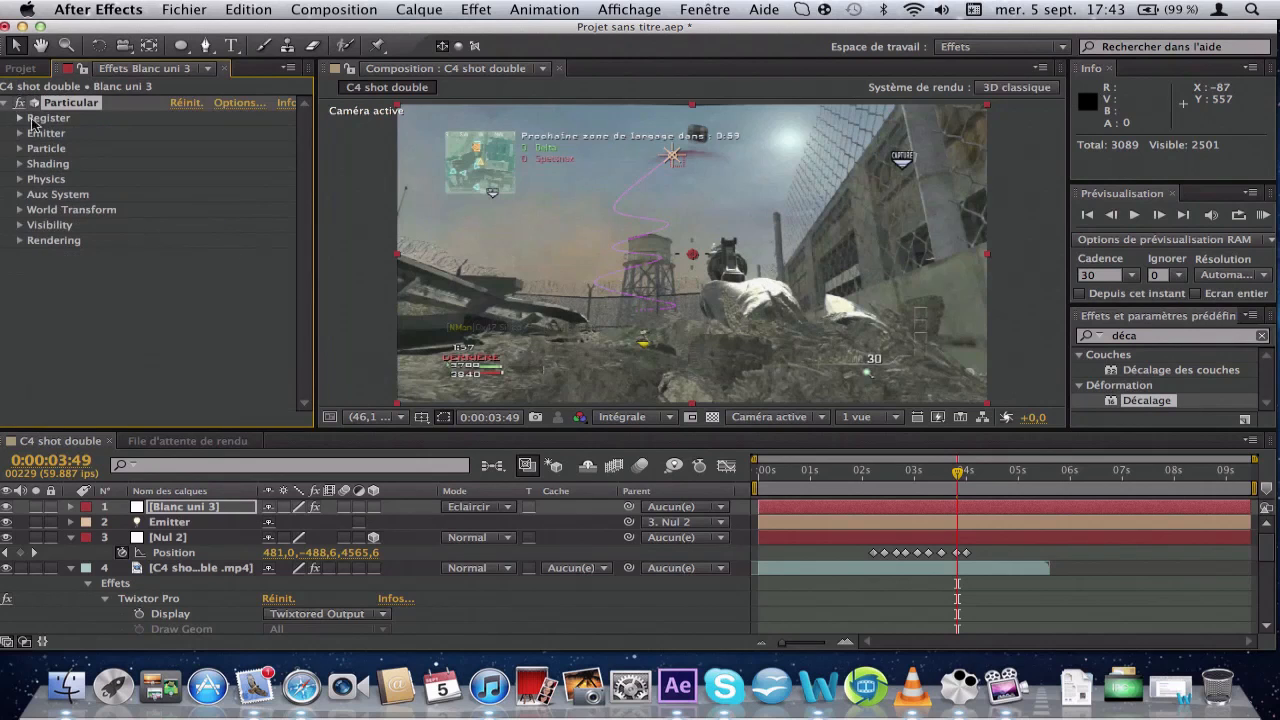
pyautogui.click(183, 305)
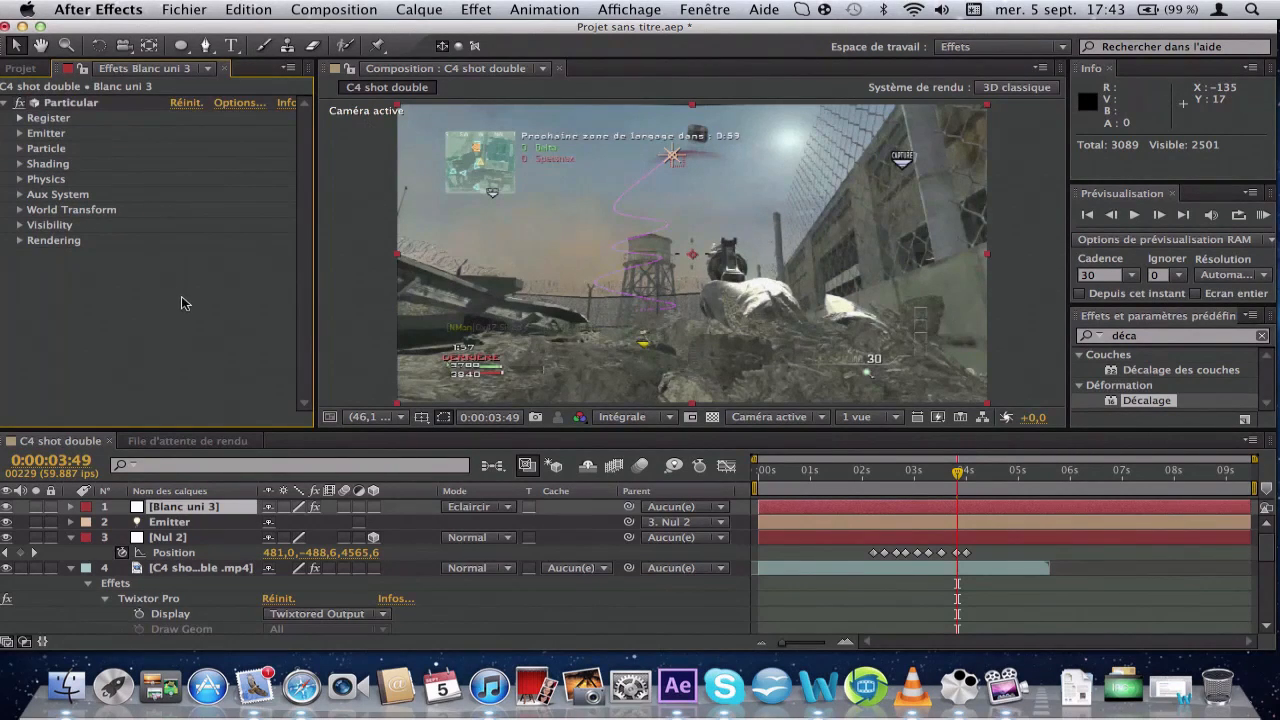
# Create another white 1280 x 720 px solid named Blanc uni 4.
pyautogui.click(419, 9)
pyautogui.moveTo(430, 31)
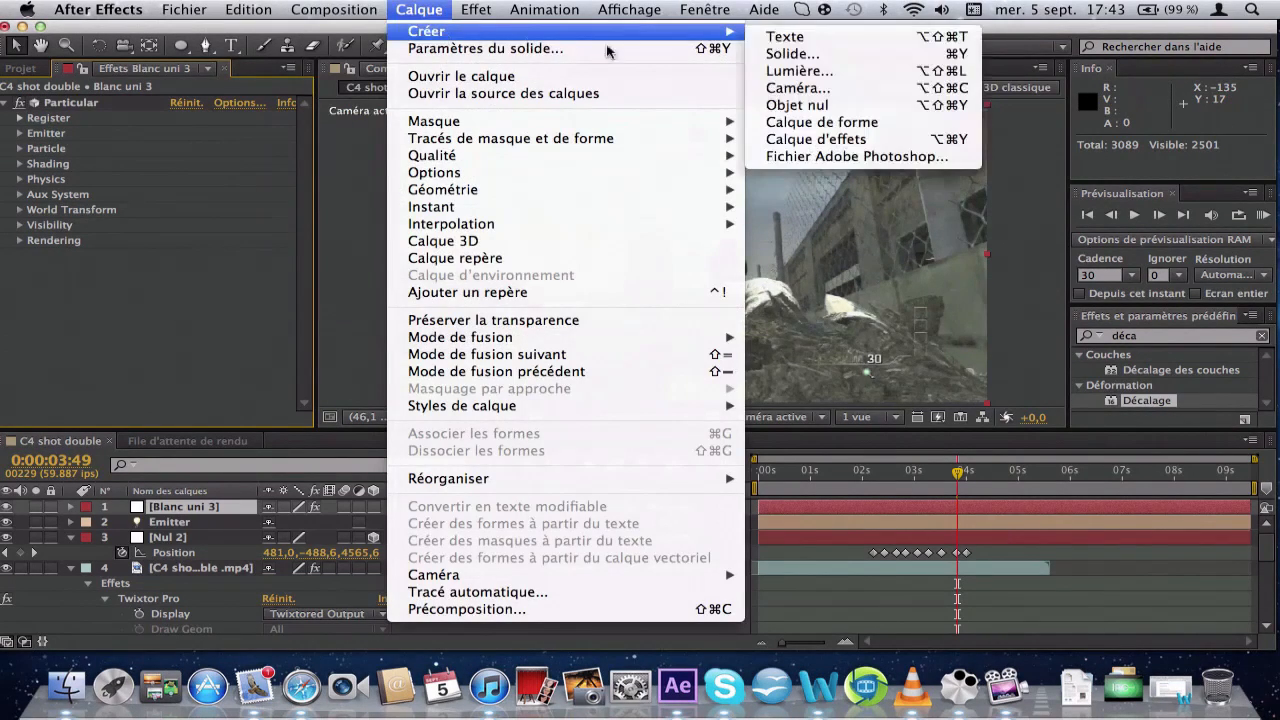
pyautogui.click(857, 53)
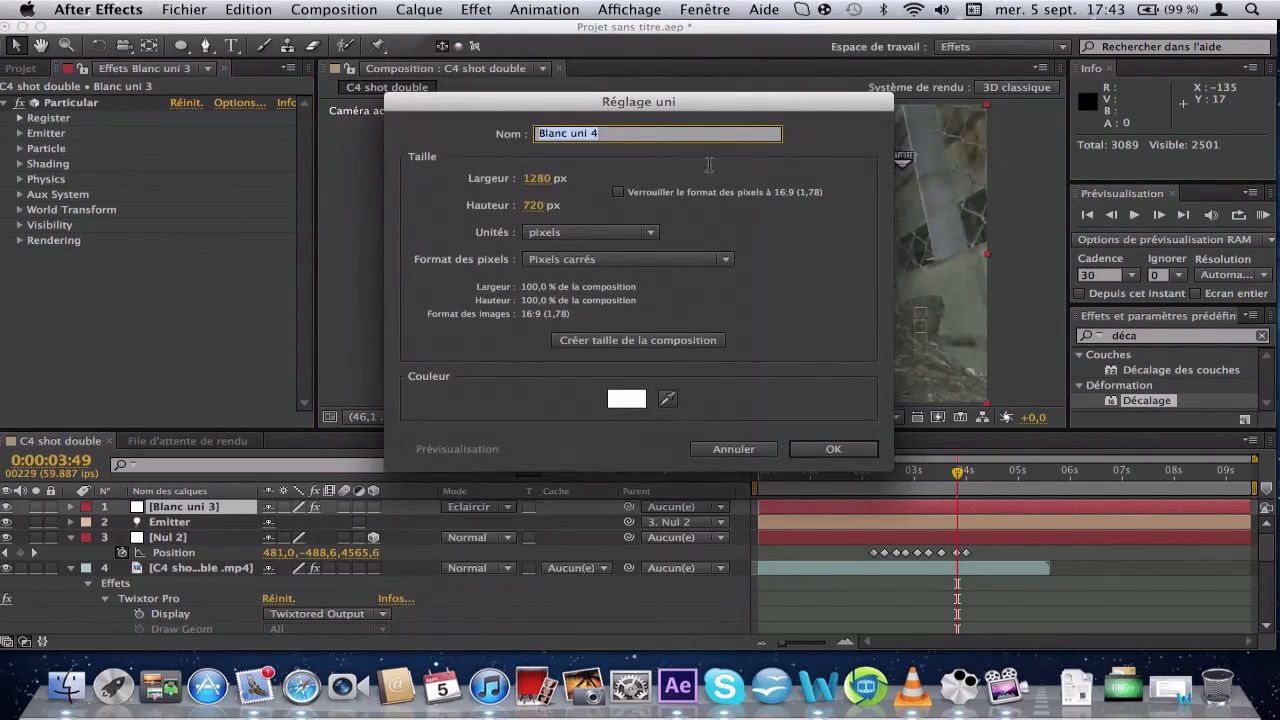
pyautogui.click(815, 447)
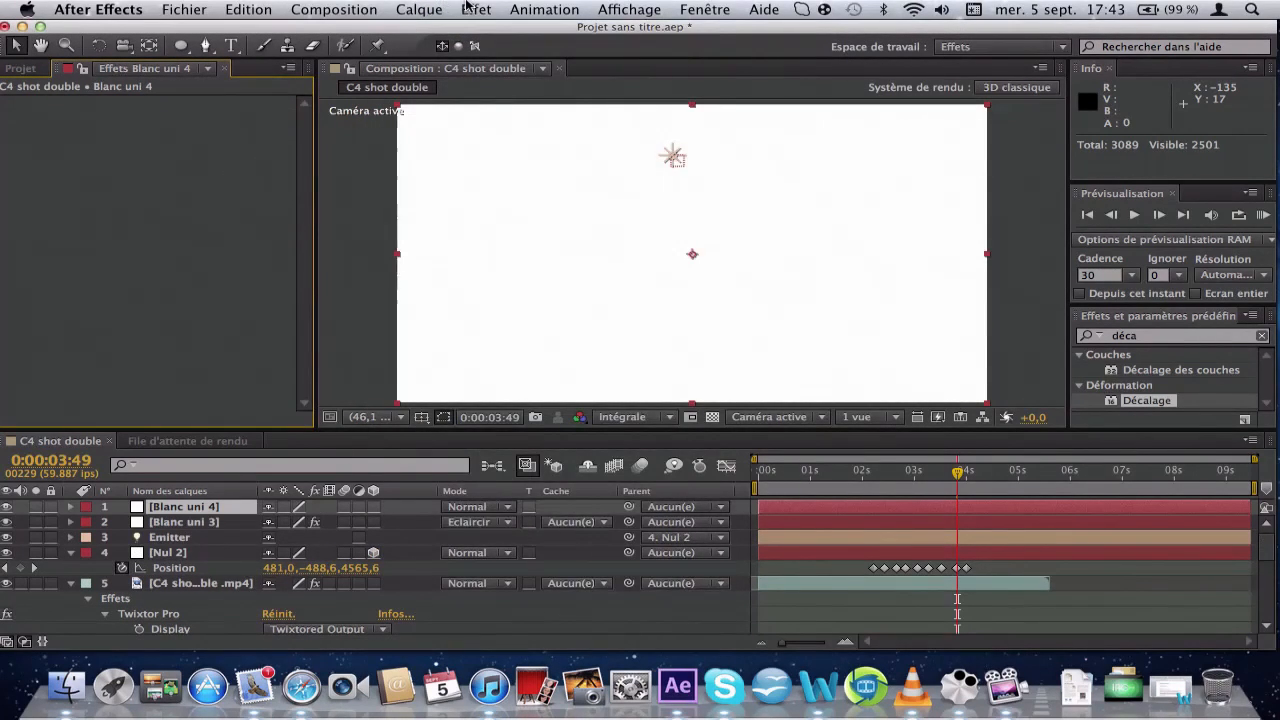
# Apply Particular to the Blanc uni 4 layer and set its Emitter Type to Light(s).
pyautogui.click(472, 9)
pyautogui.click(496, 47)
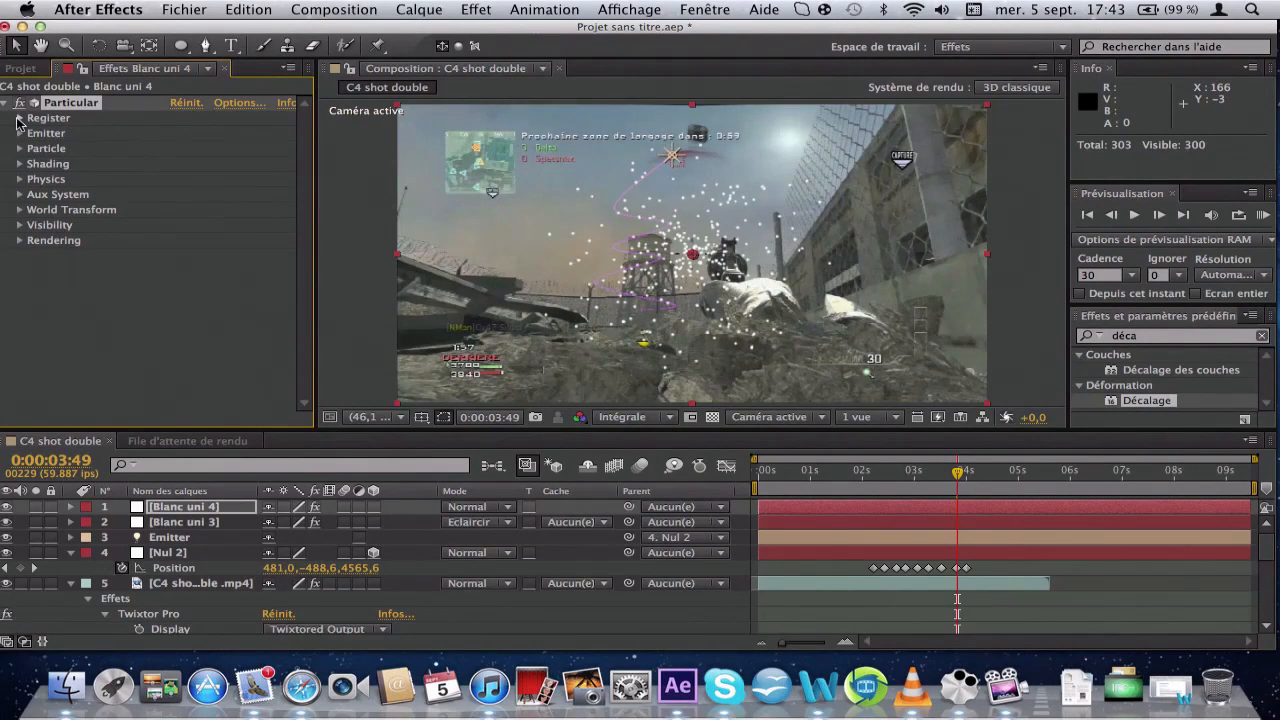
pyautogui.click(20, 133)
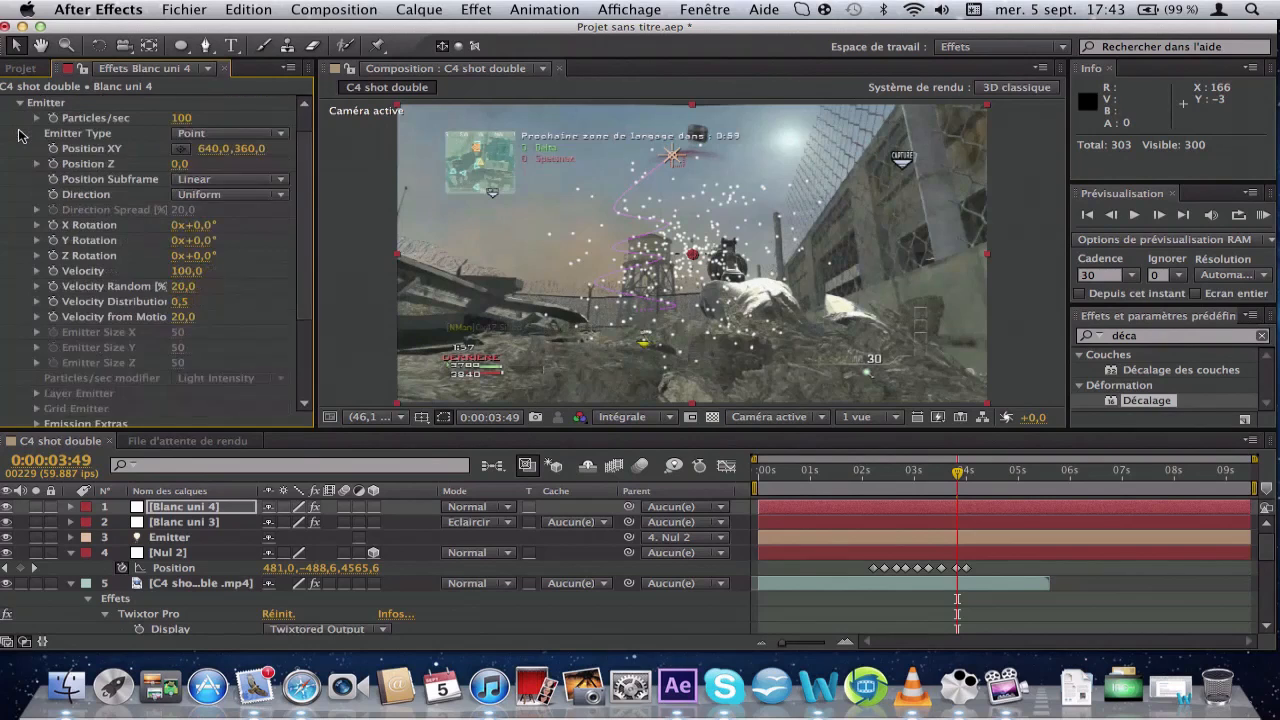
pyautogui.click(202, 136)
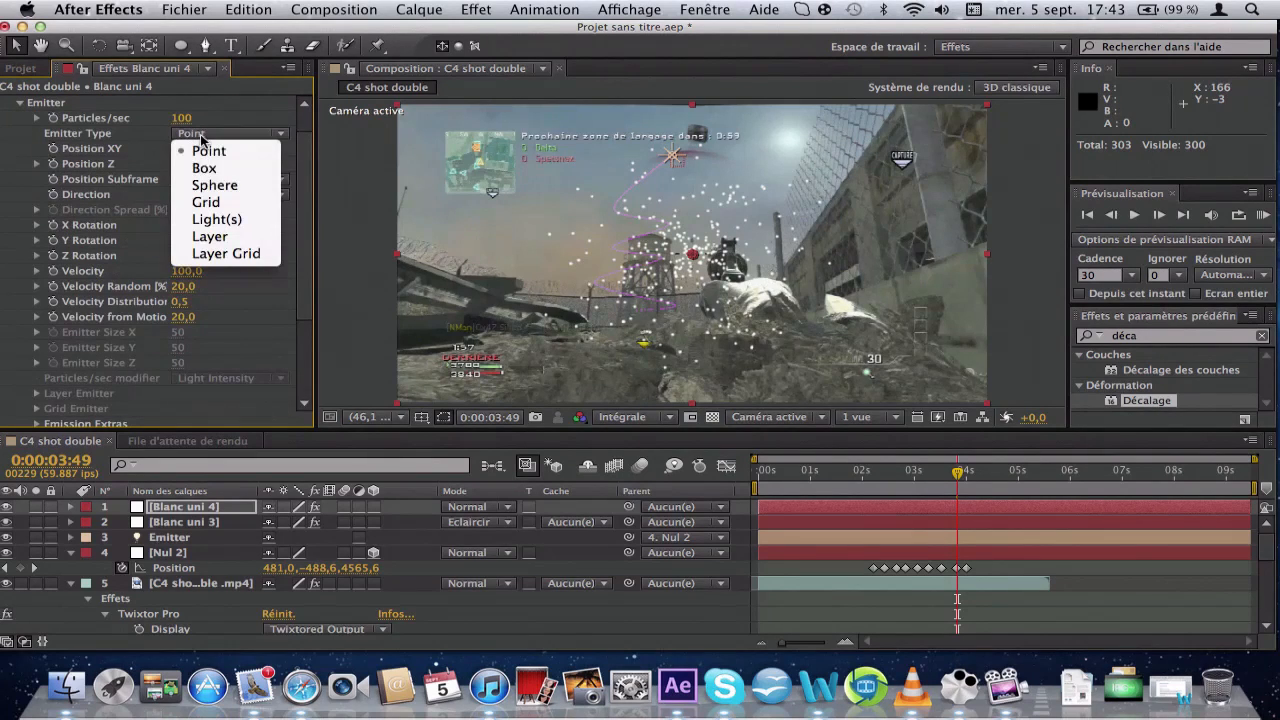
pyautogui.click(228, 219)
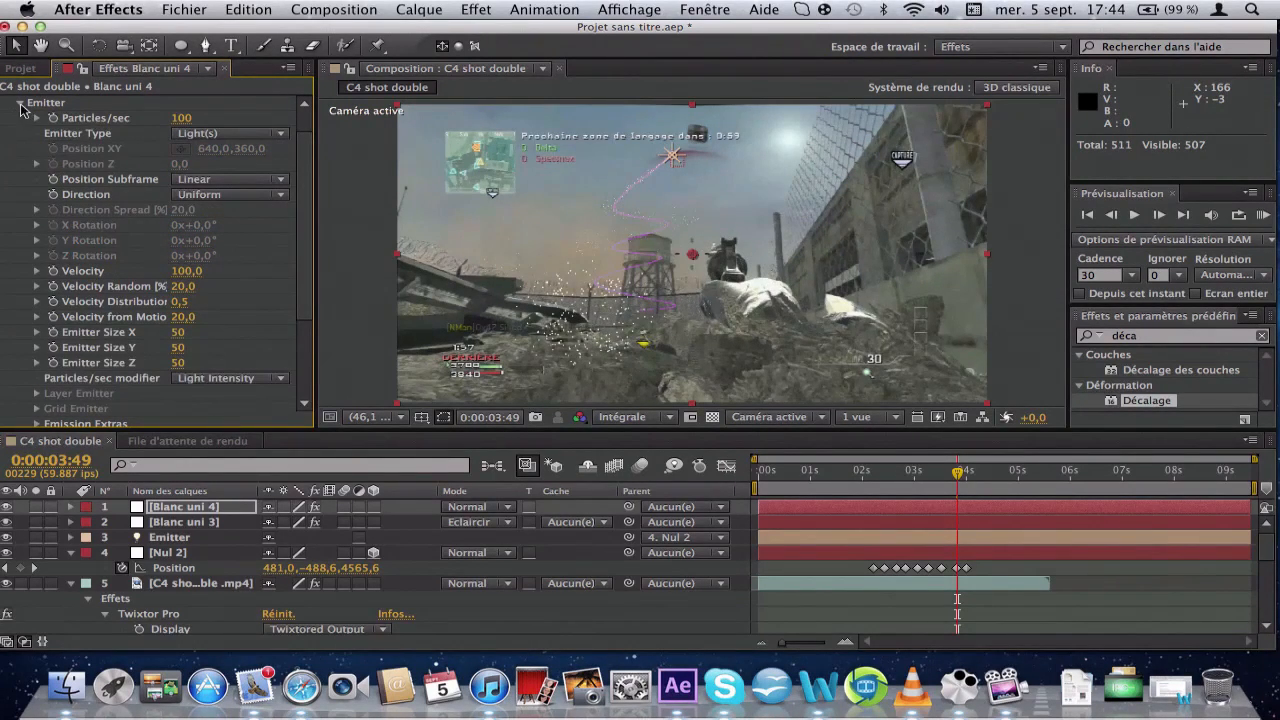
# Raise the emitter's Particles/sec to 190 and set its Velocity to 0.
pyautogui.moveTo(187, 121); pyautogui.dragTo(210, 155)
pyautogui.moveTo(186, 271)
pyautogui.mouseDown()
pyautogui.moveTo(200, 271)
pyautogui.moveTo(183, 280)
pyautogui.mouseUp()
pyautogui.click(183, 274)
pyautogui.write('0')
pyautogui.press('Return')
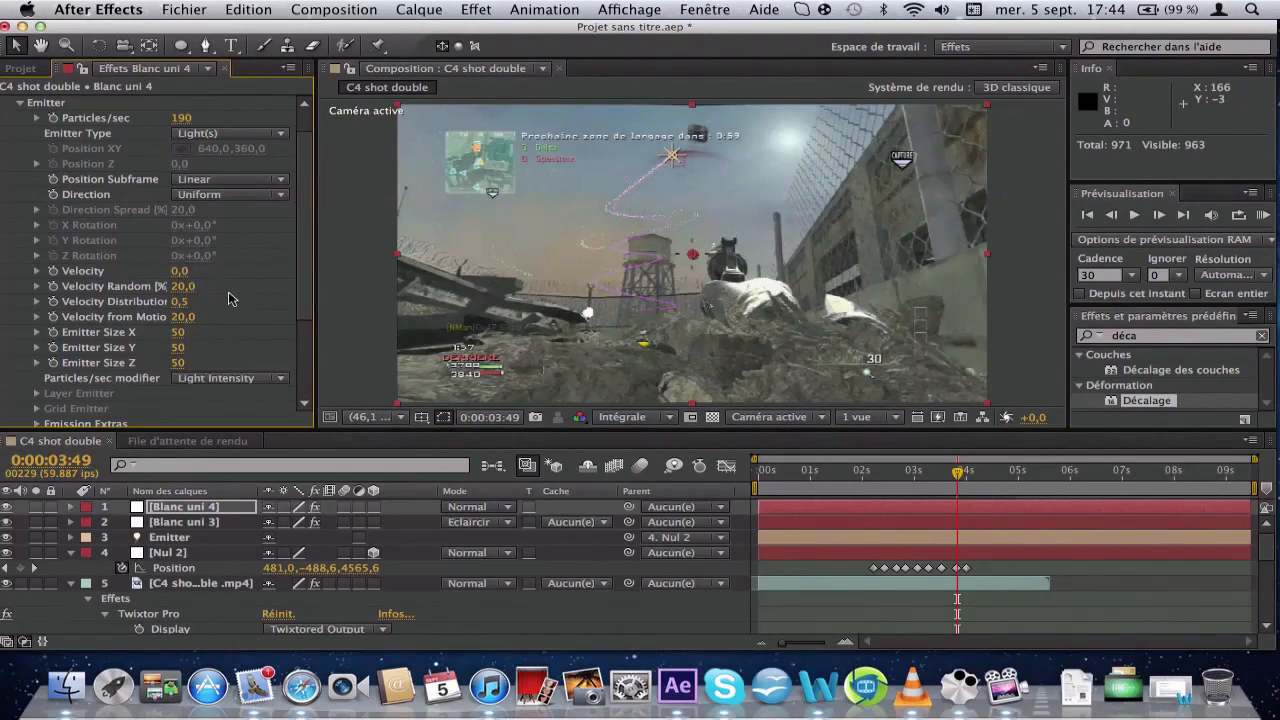
# Set the emitter's Velocity Random, Velocity Distribution and Velocity from Motion to 0.
pyautogui.click(186, 287)
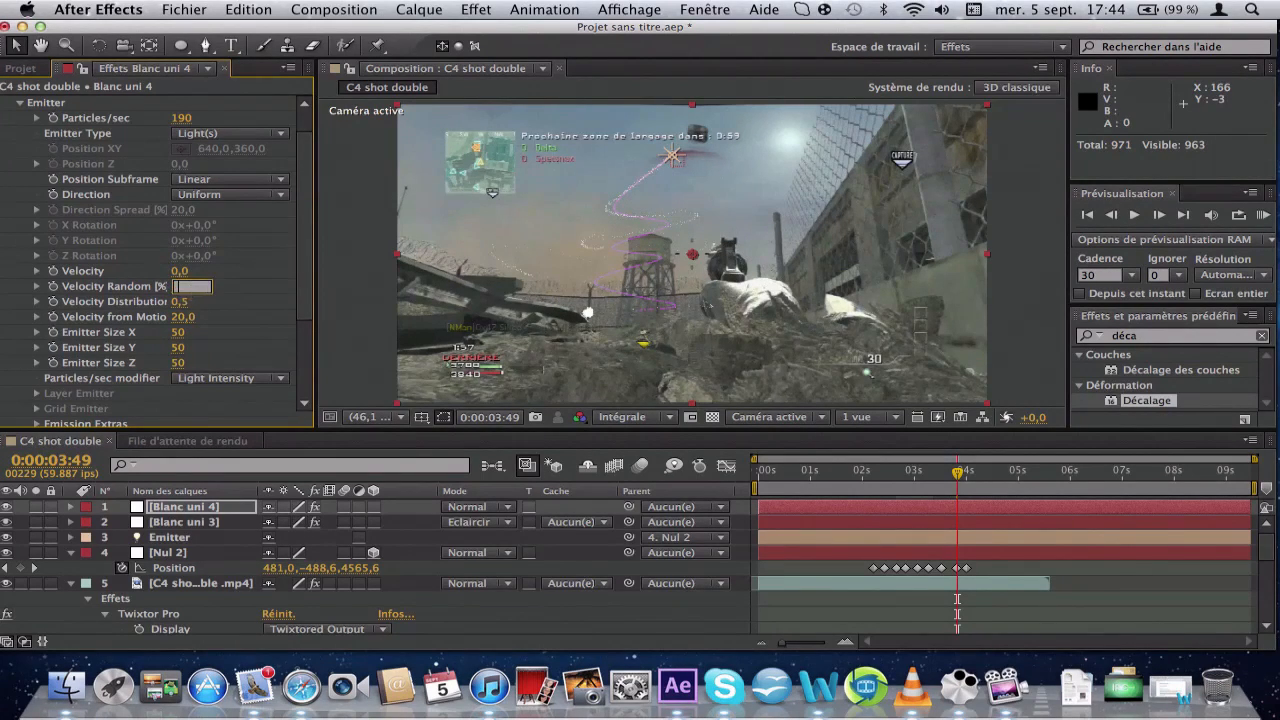
pyautogui.write('0')
pyautogui.press('Return')
pyautogui.click(180, 301)
pyautogui.write('0')
pyautogui.press('Return')
pyautogui.click(180, 316)
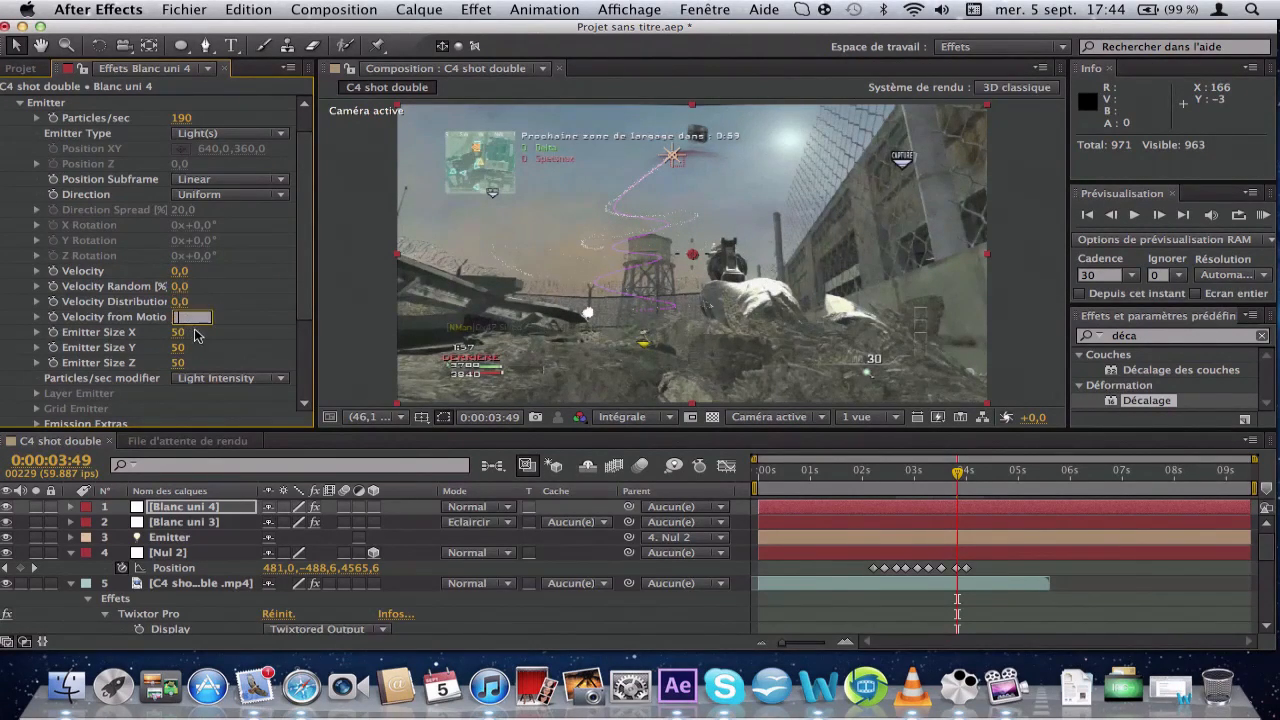
pyautogui.write('0')
pyautogui.press('Return')
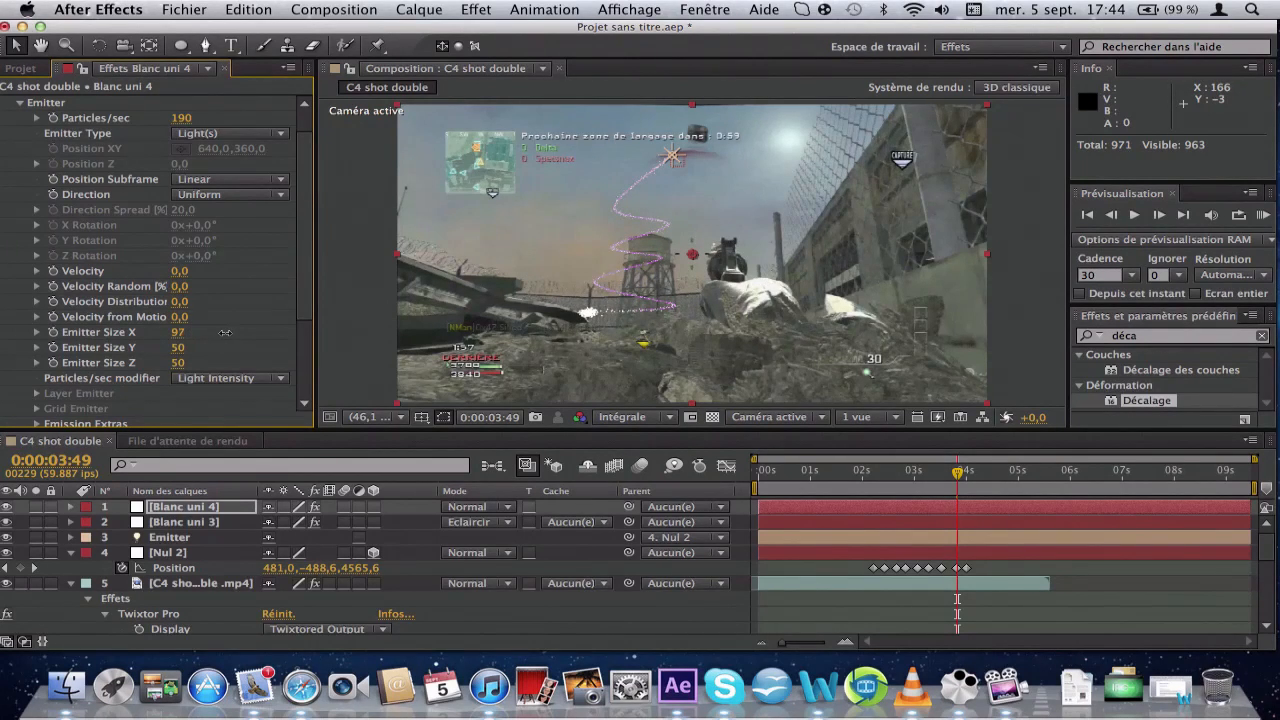
# Set Emitter Size to X 97, Y 82 and Z 72, and lower Particles/sec to 90.
pyautogui.moveTo(179, 348); pyautogui.dragTo(211, 351)
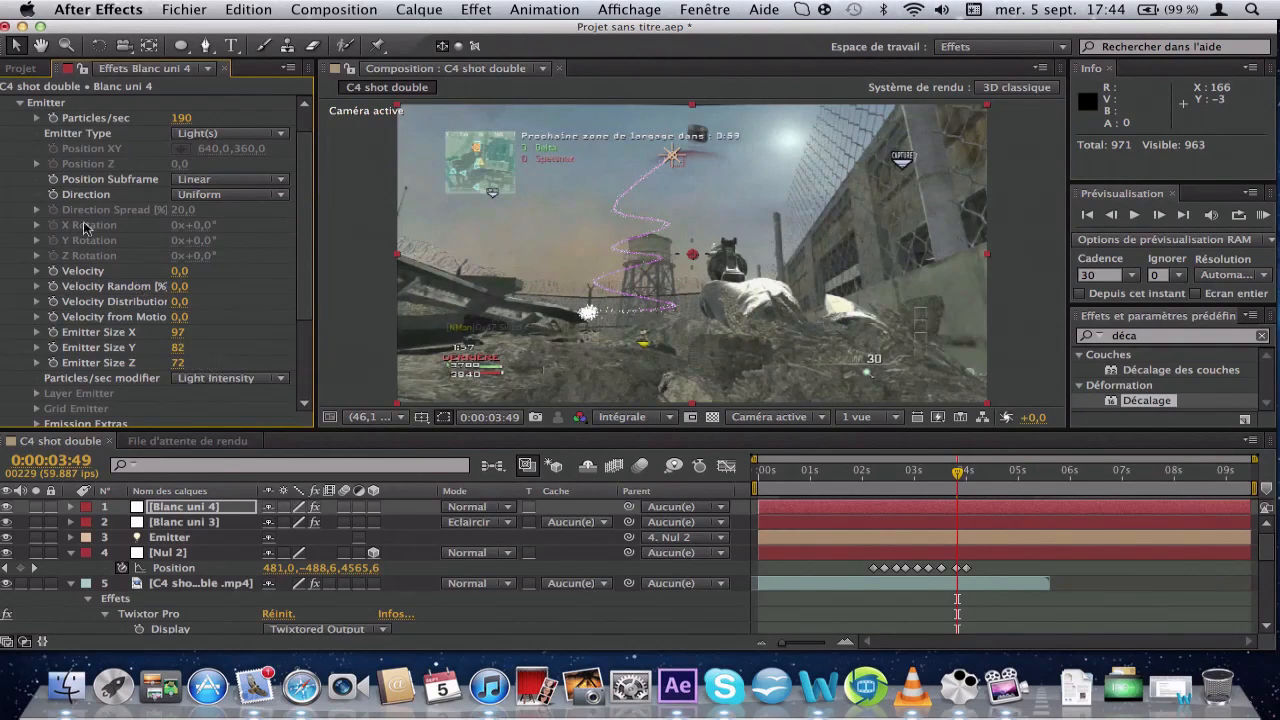
pyautogui.click(180, 118)
pyautogui.write('0')
pyautogui.press('Return')
pyautogui.moveTo(159, 124); pyautogui.dragTo(166, 124)
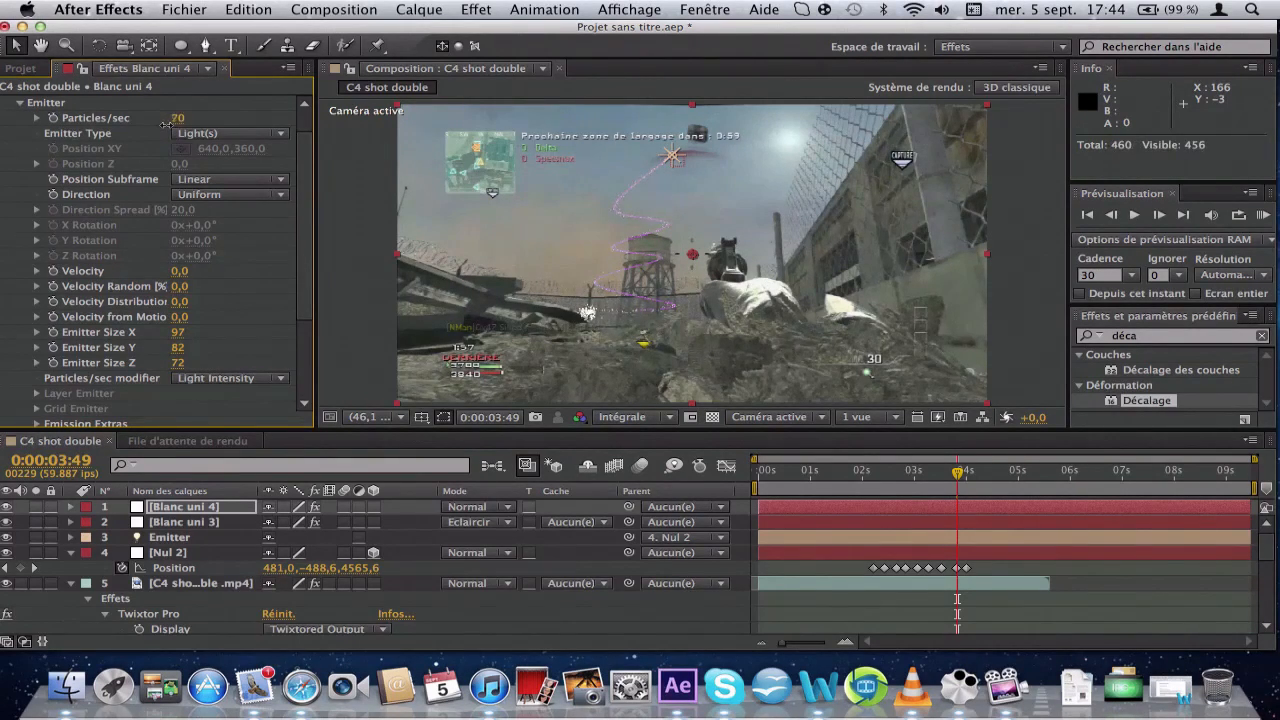
pyautogui.click(19, 103)
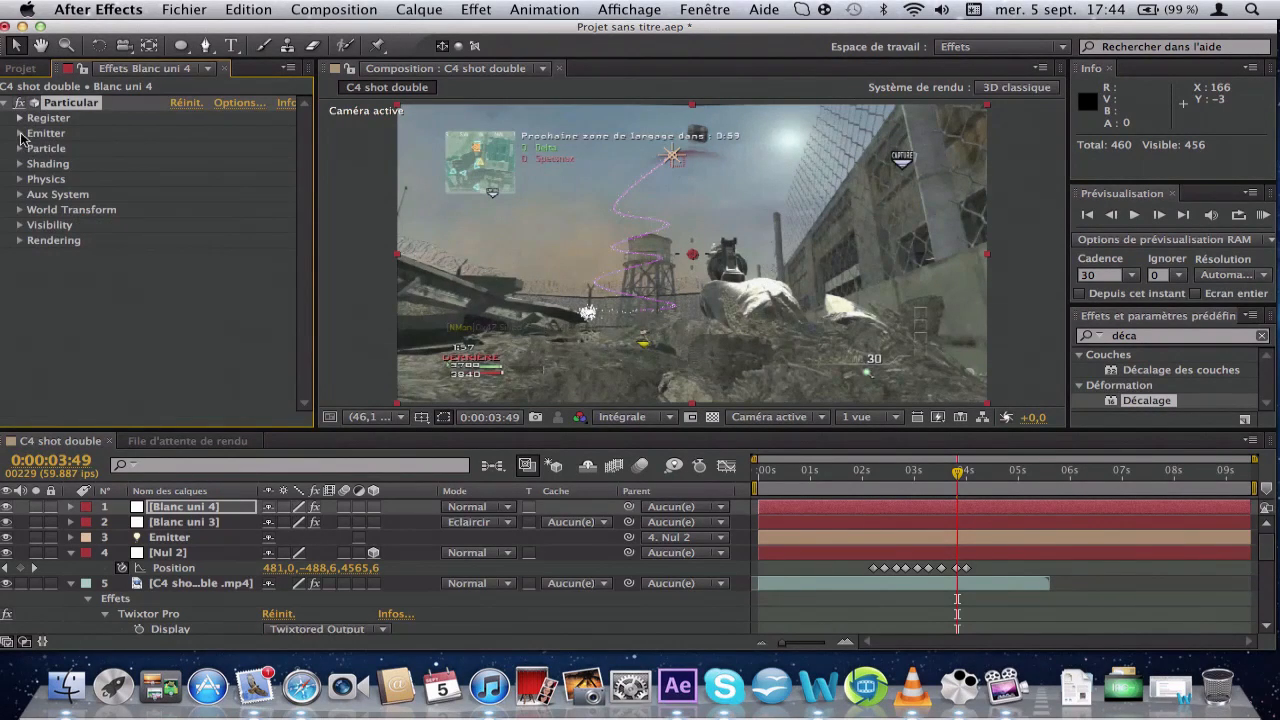
pyautogui.click(20, 134)
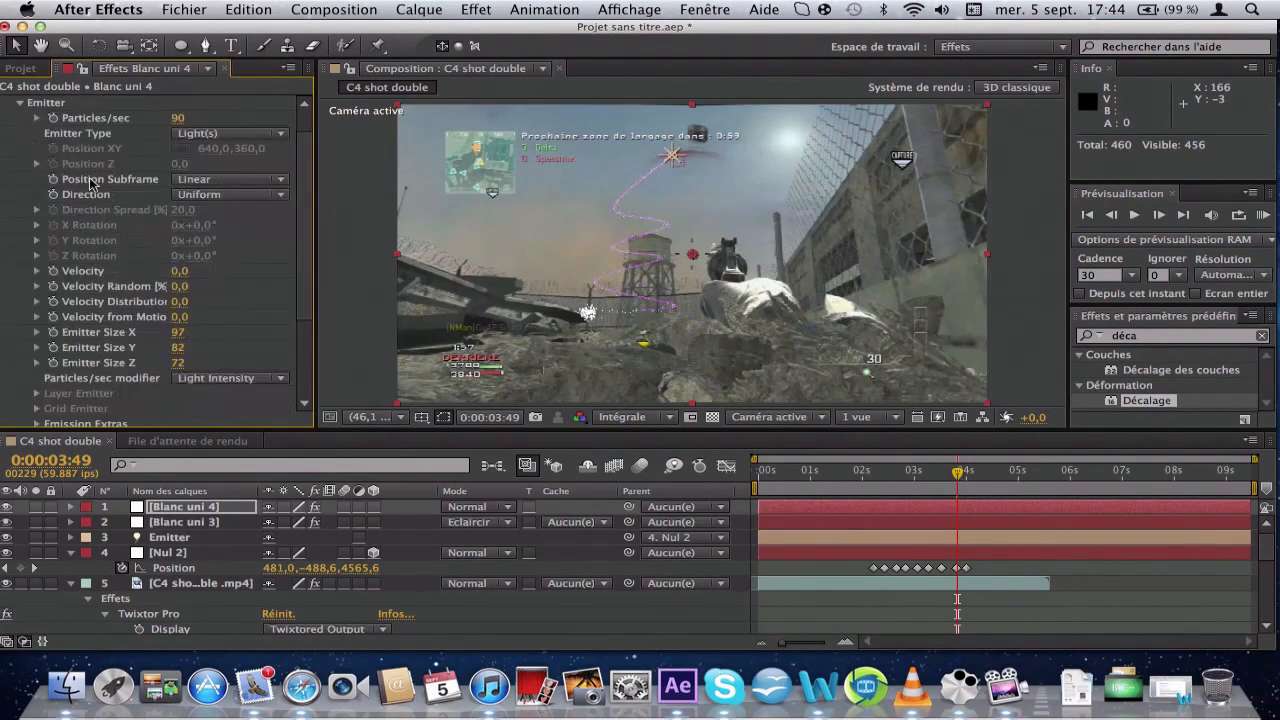
pyautogui.click(23, 104)
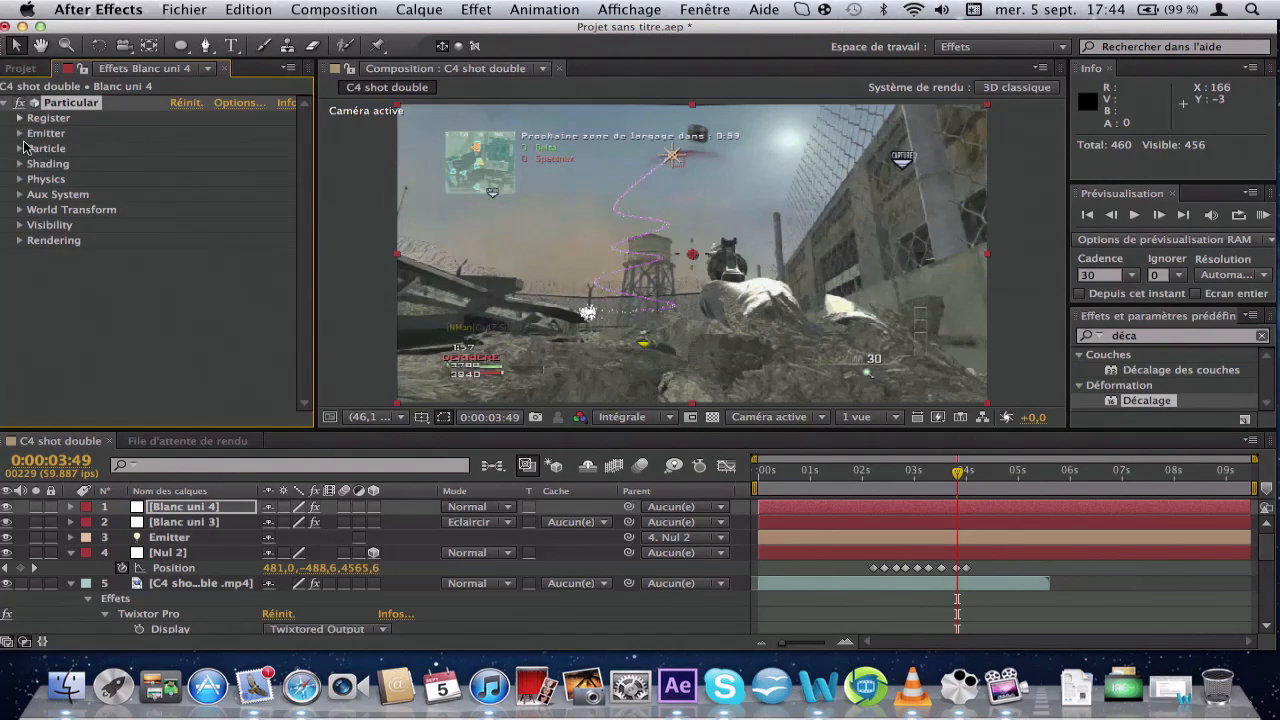
# Set the Blanc uni 4 particle Life to 1,6 seconds.
pyautogui.click(20, 148)
pyautogui.scroll(-1, 36, 156)
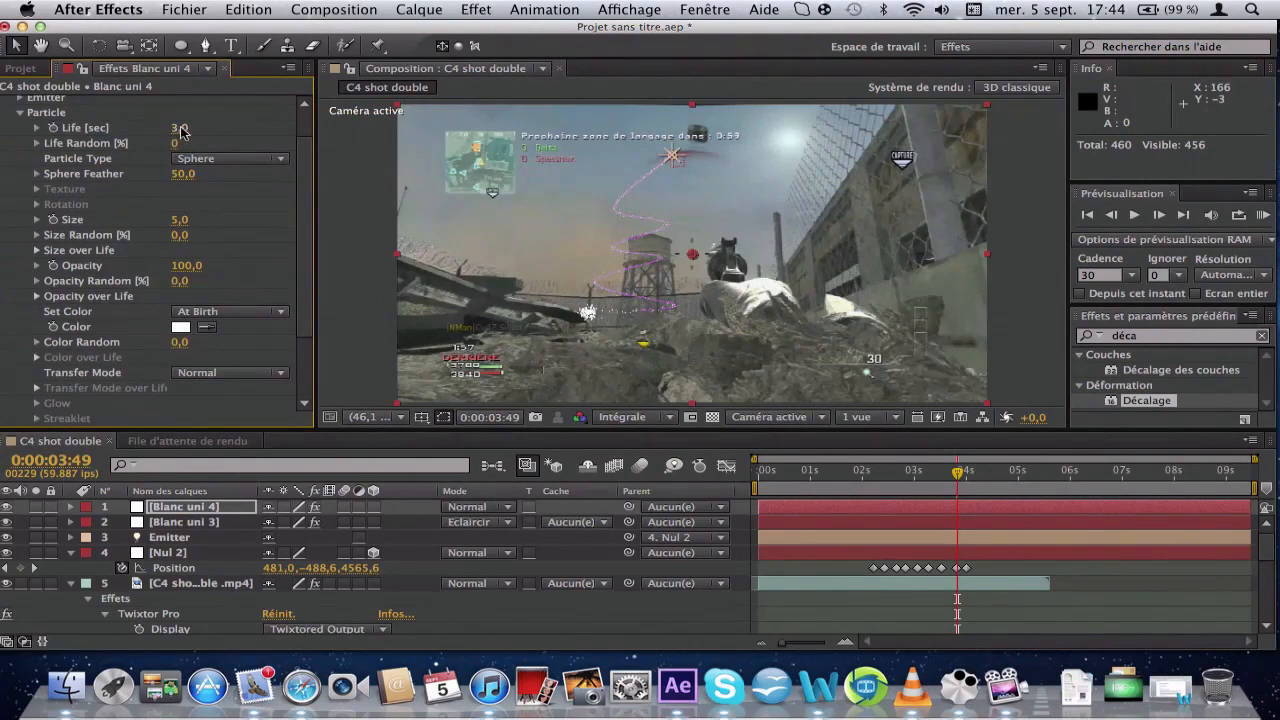
pyautogui.click(181, 131)
pyautogui.write('1,6')
pyautogui.press('Return')
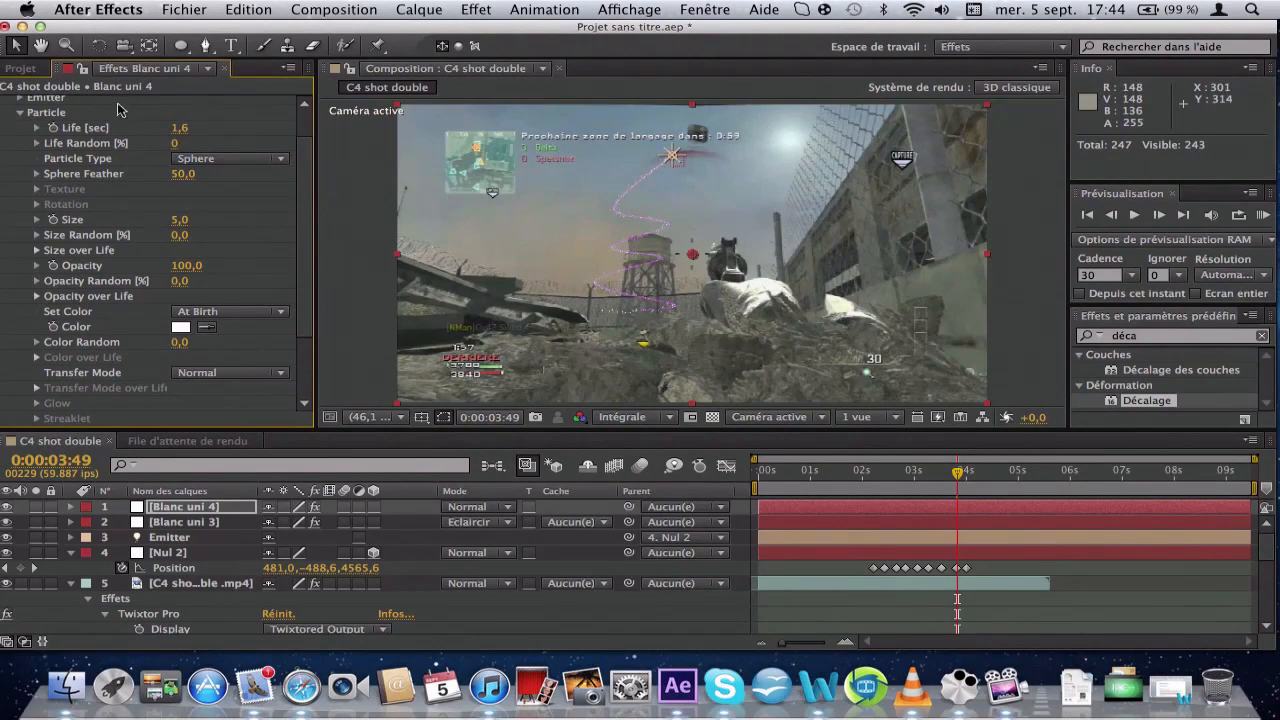
# Check Blanc uni 3's Particle settings and set the particle Life on Blanc uni 4 to 1,3 seconds.
pyautogui.click(859, 524)
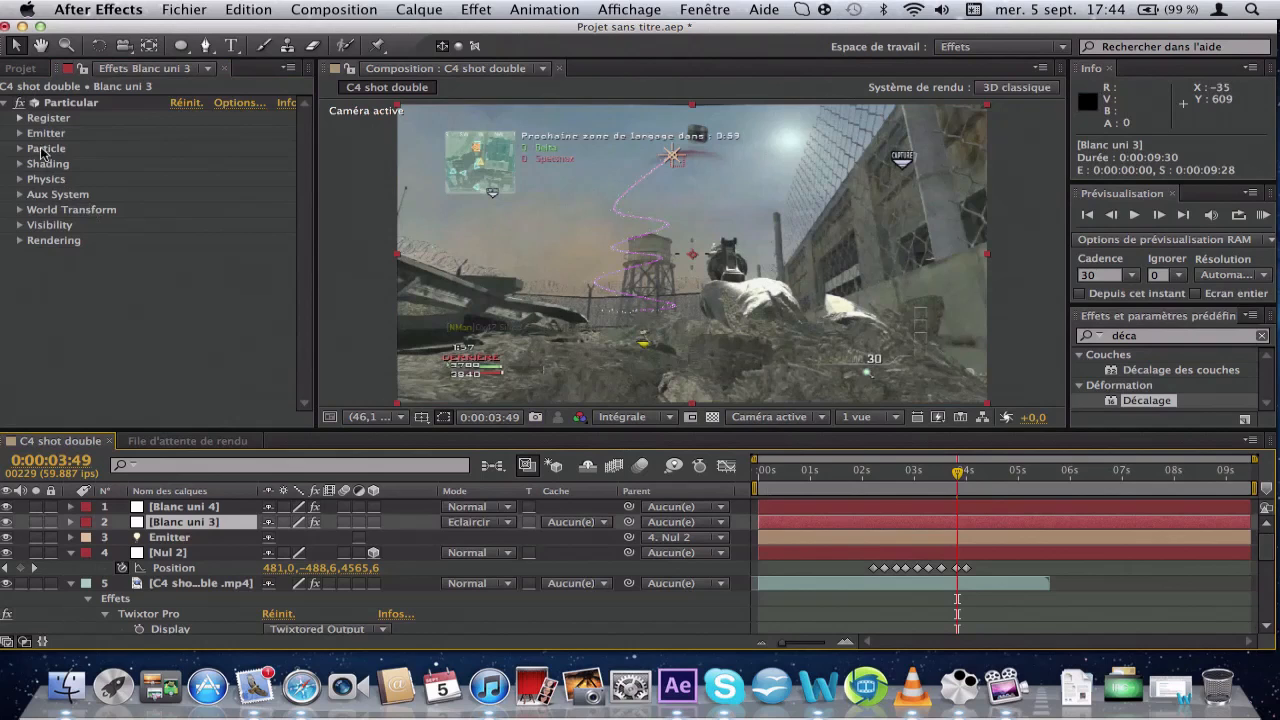
pyautogui.click(20, 148)
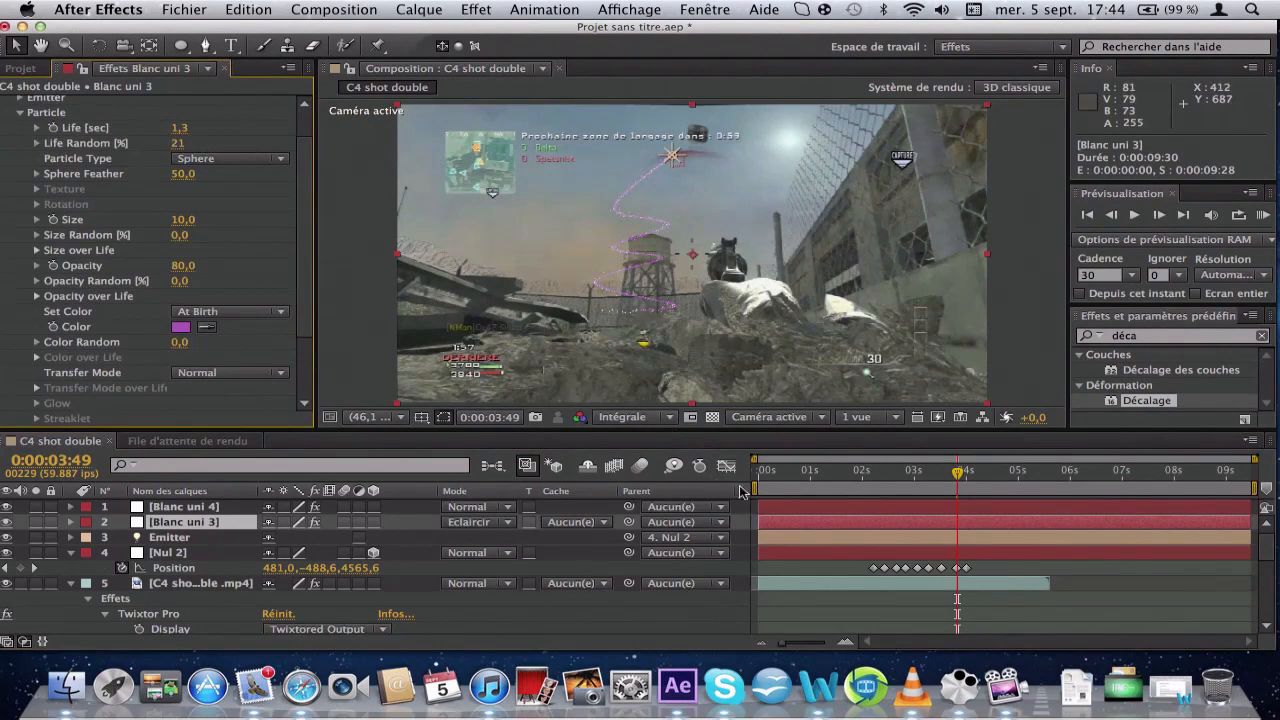
pyautogui.click(806, 508)
pyautogui.click(184, 165)
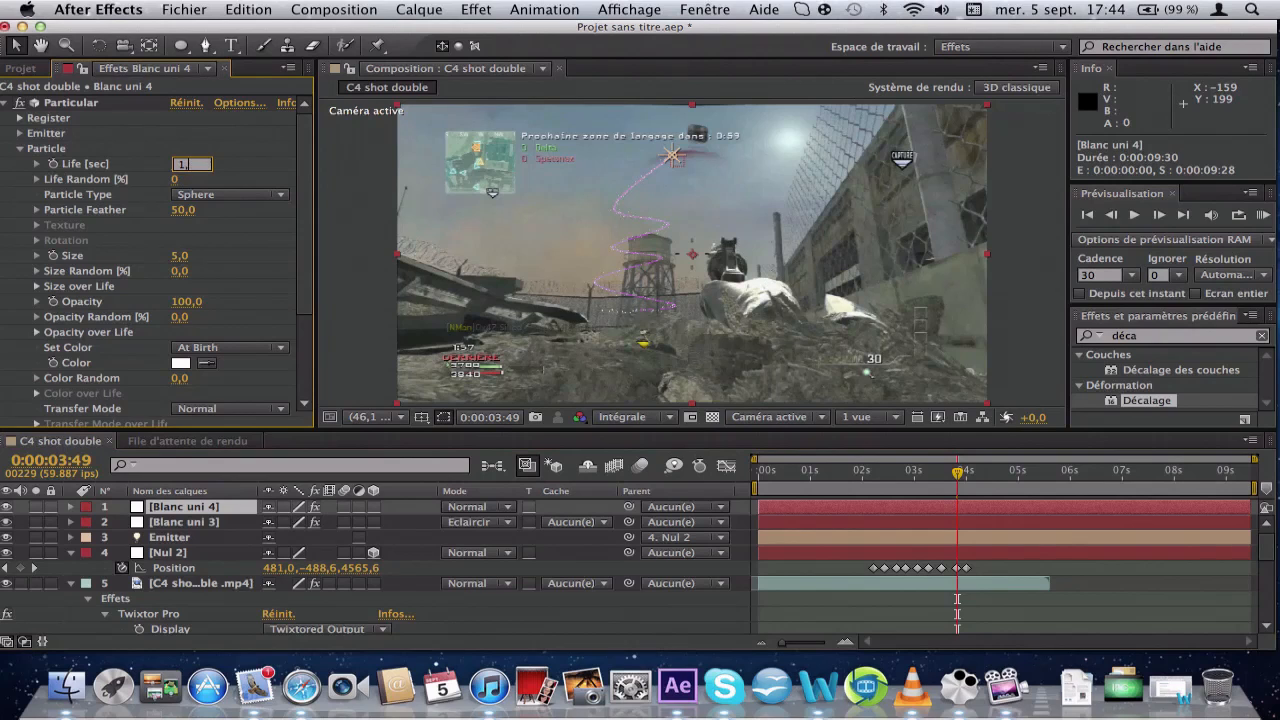
pyautogui.press('Return')
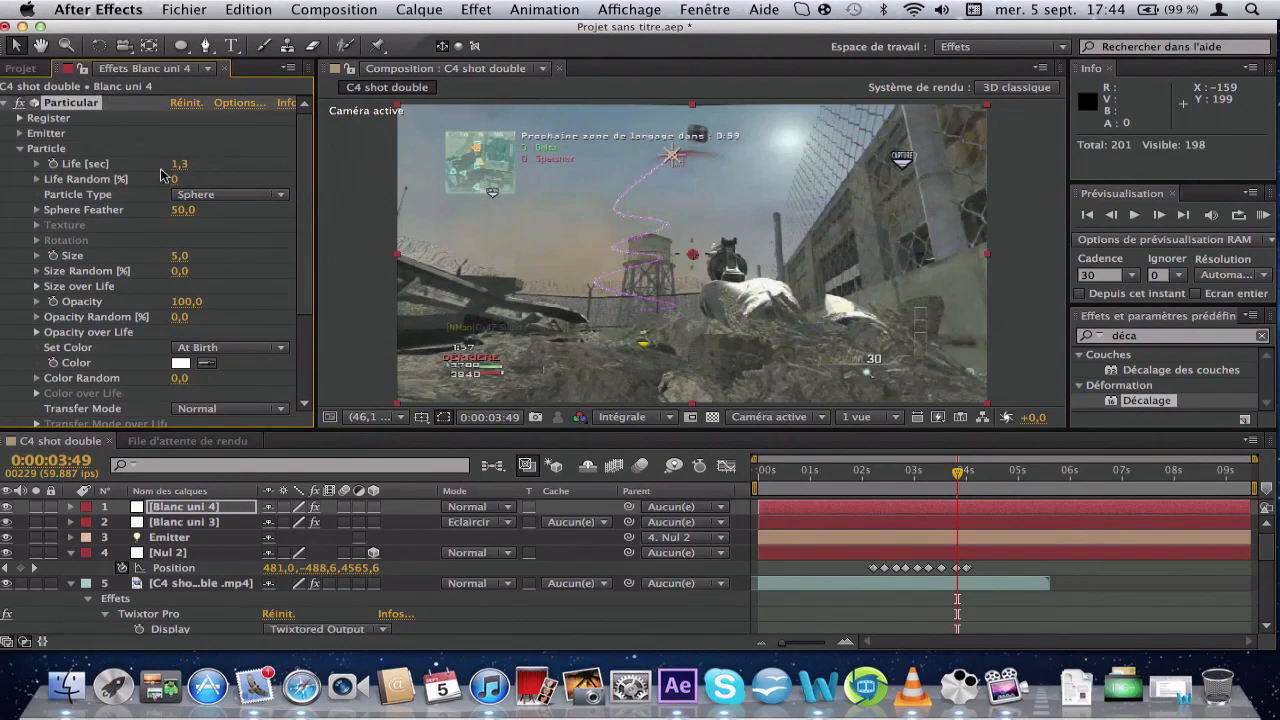
# Set the Blanc uni 4 particle Size to 8 and its Set Color option to Over Life.
pyautogui.moveTo(180, 252)
pyautogui.mouseDown()
pyautogui.moveTo(188, 272)
pyautogui.moveTo(185, 262)
pyautogui.mouseUp()
pyautogui.click(194, 356)
pyautogui.click(215, 384)
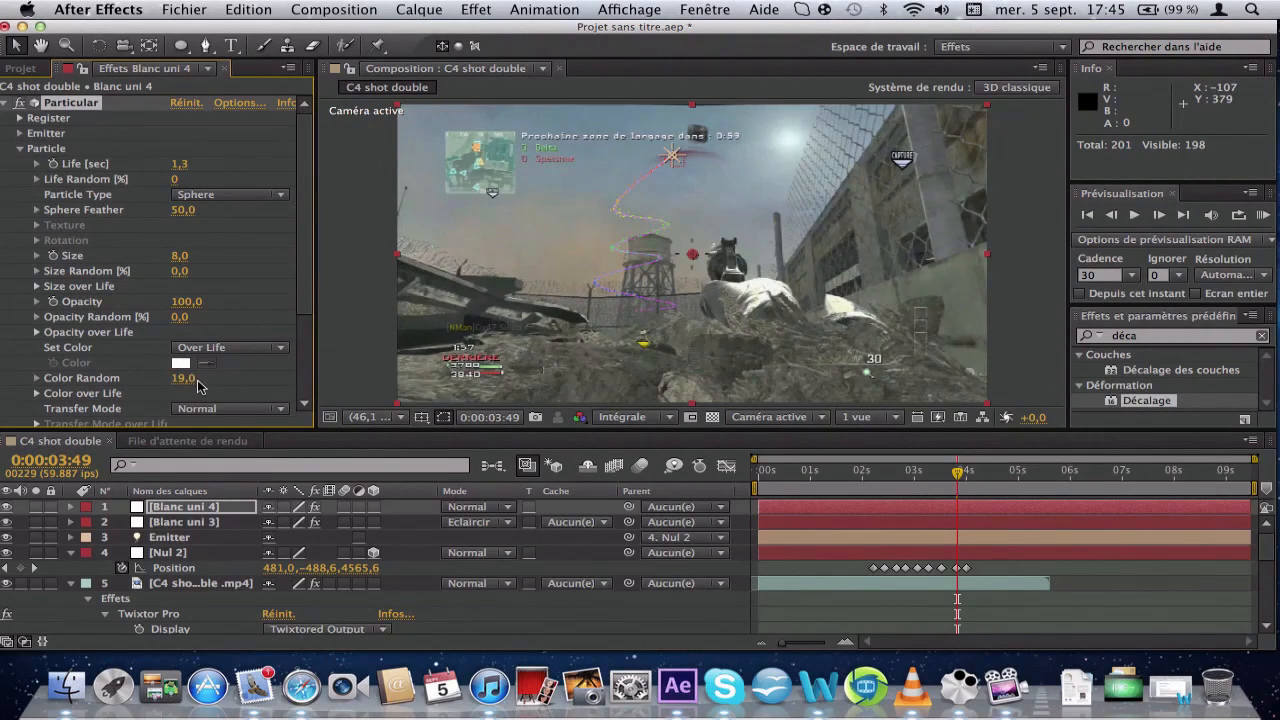
# Set the particles' Color Random to 0.
pyautogui.click(208, 386)
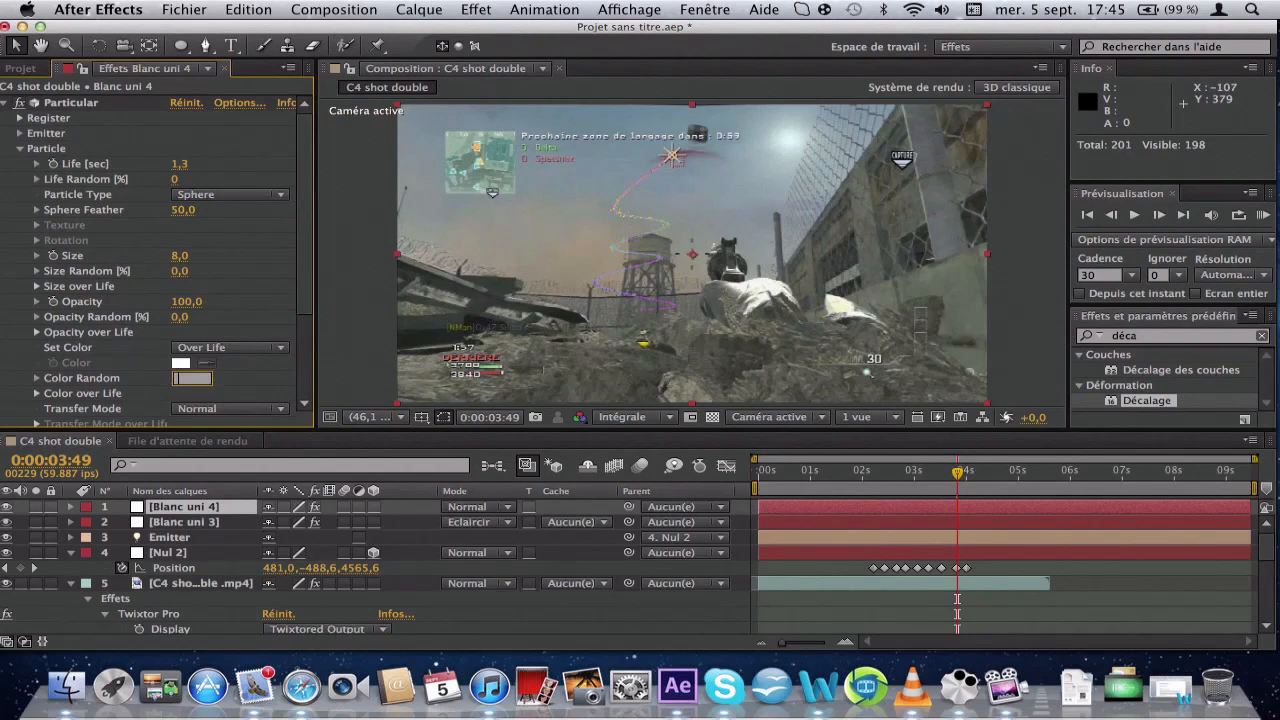
pyautogui.write('0')
pyautogui.press('Return')
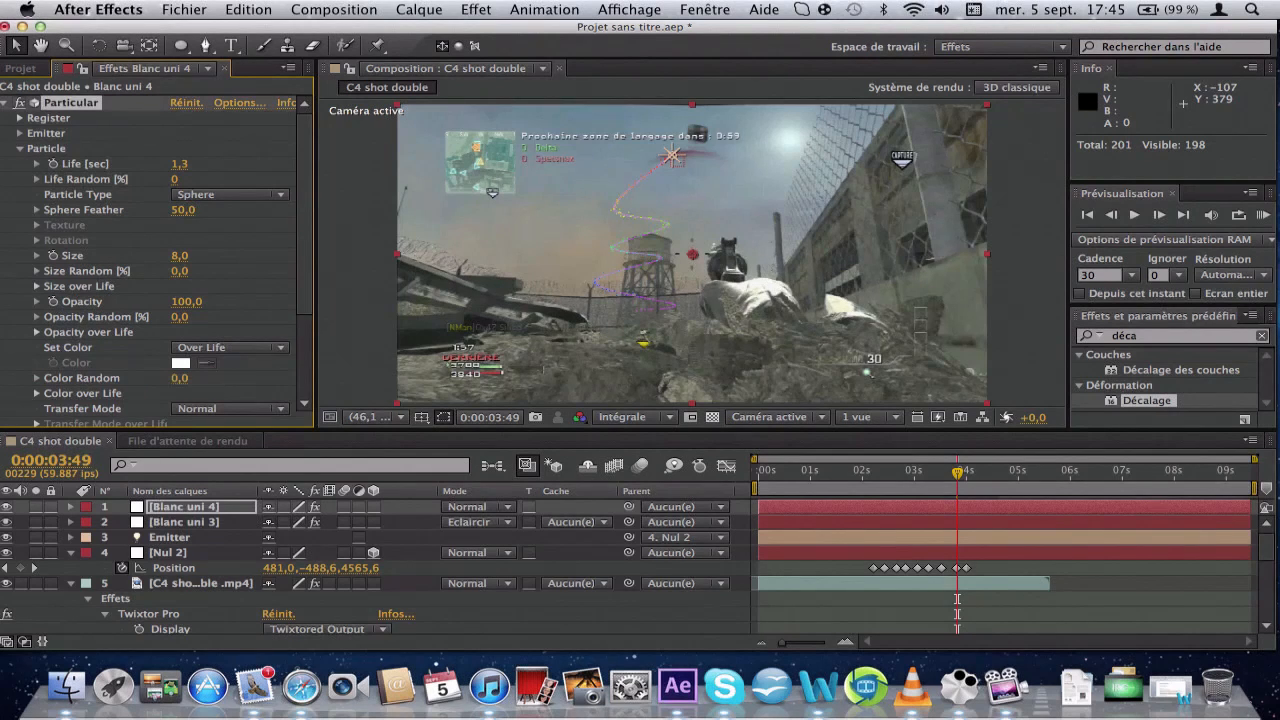
# Compare the Addition and Ecran blending modes on Blanc uni 4, keep Addition, and collapse the Particular settings.
pyautogui.click(464, 508)
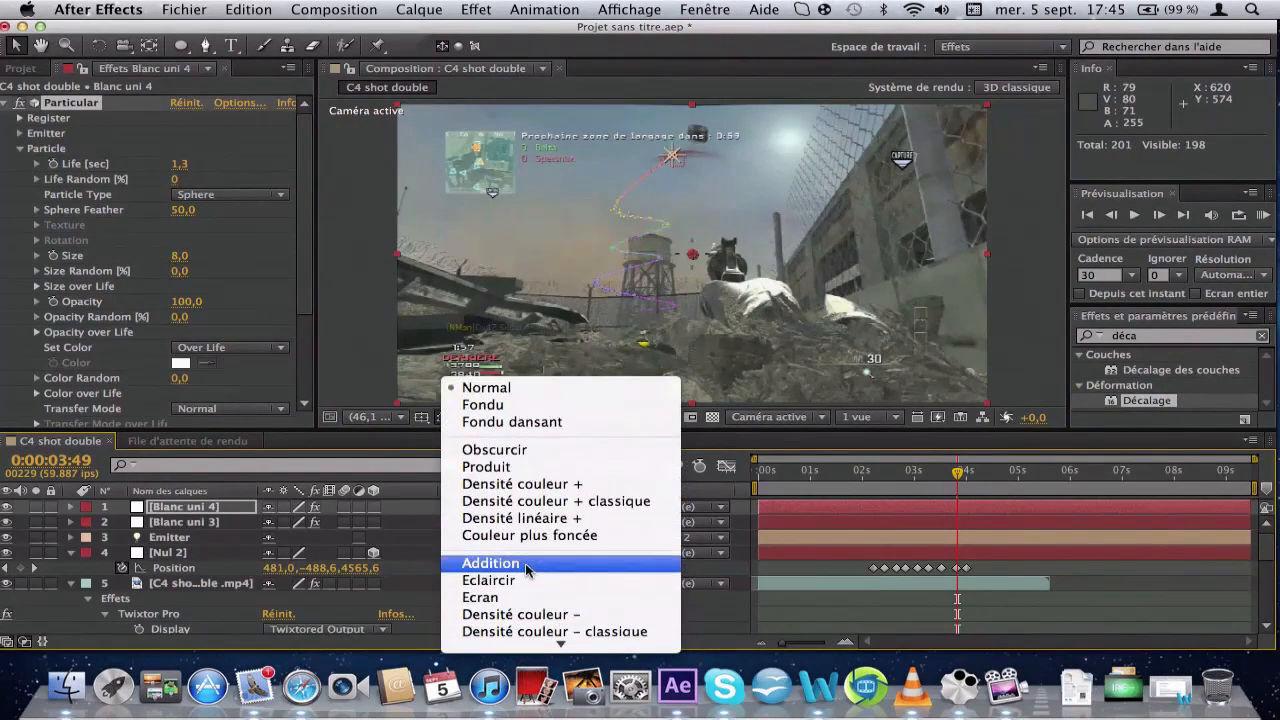
pyautogui.click(526, 564)
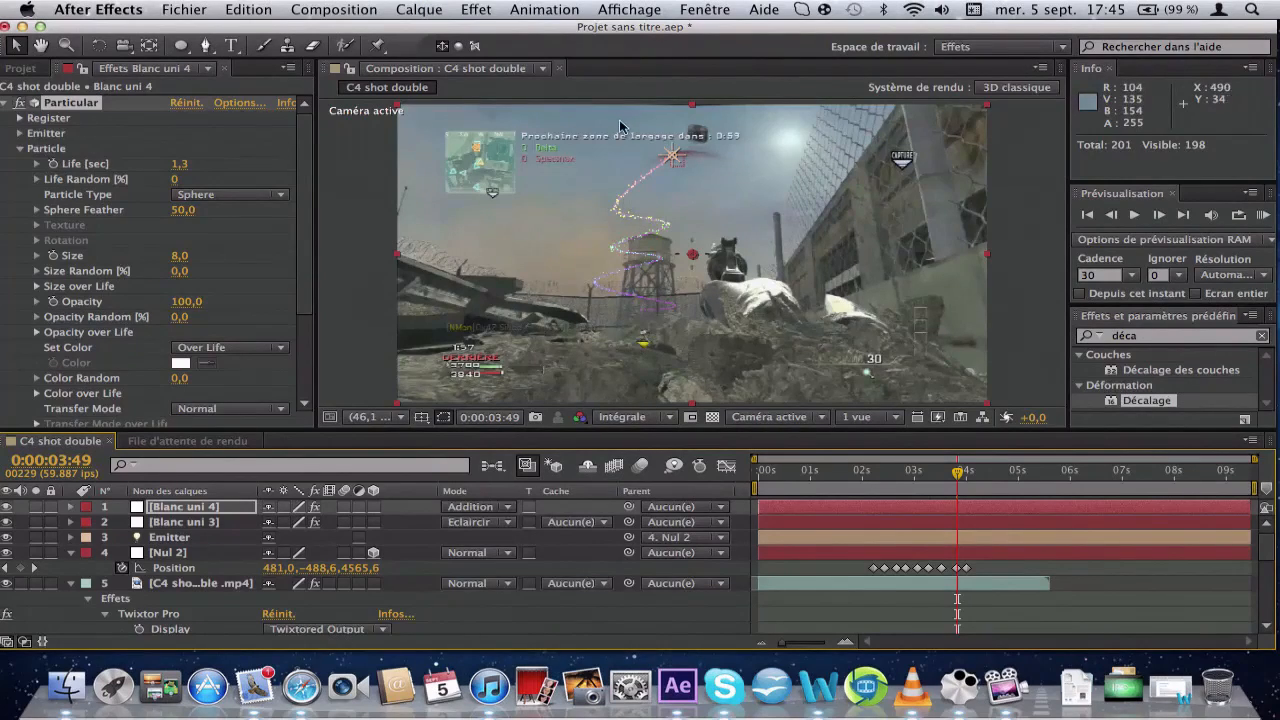
pyautogui.click(488, 522)
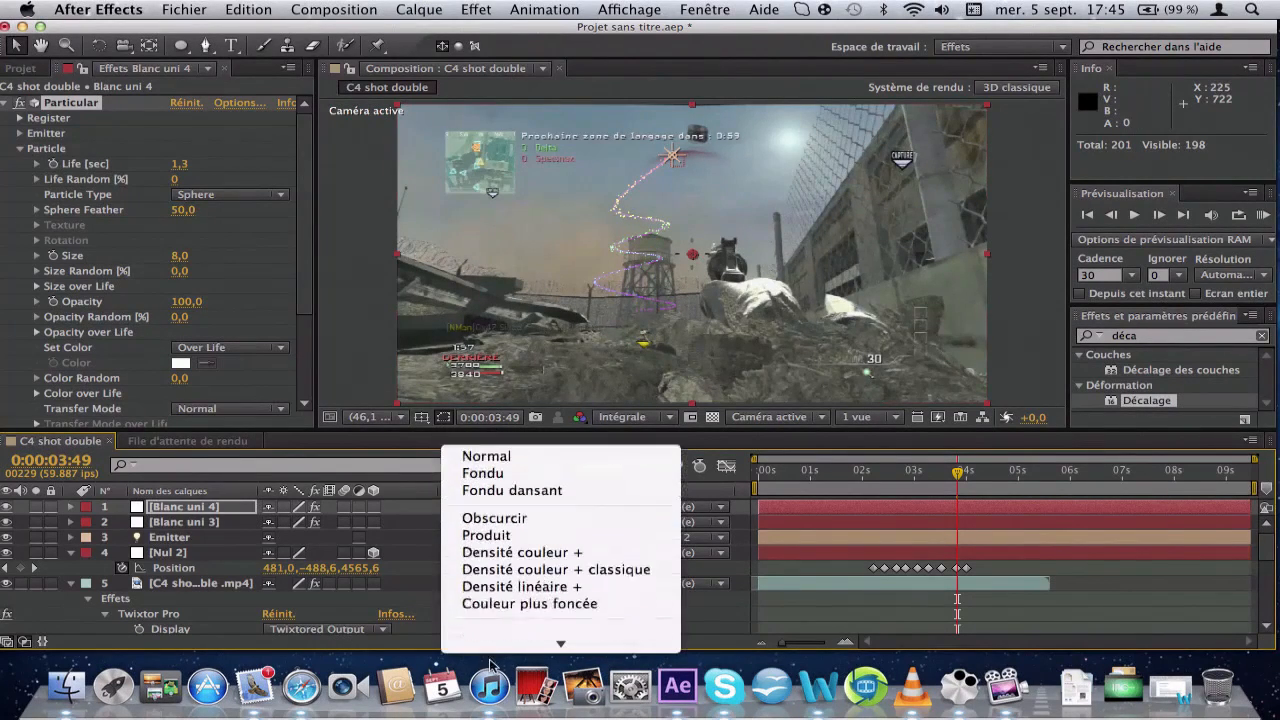
pyautogui.click(490, 598)
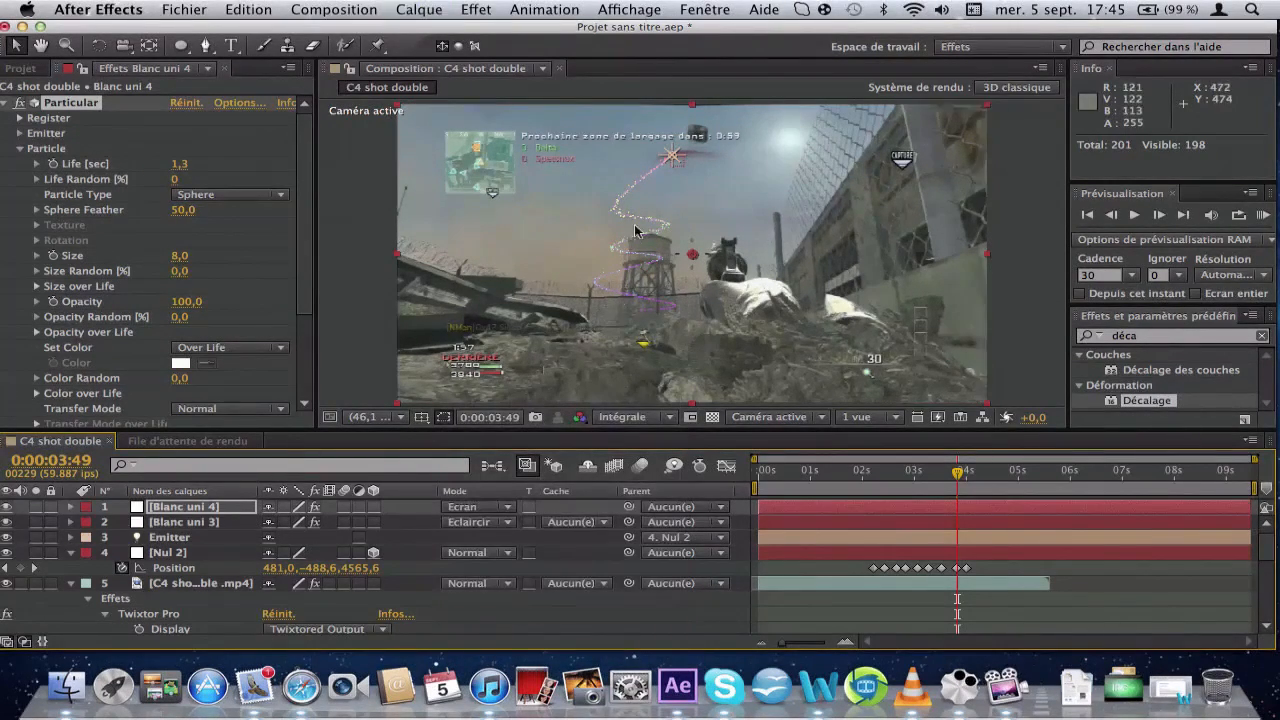
pyautogui.click(474, 522)
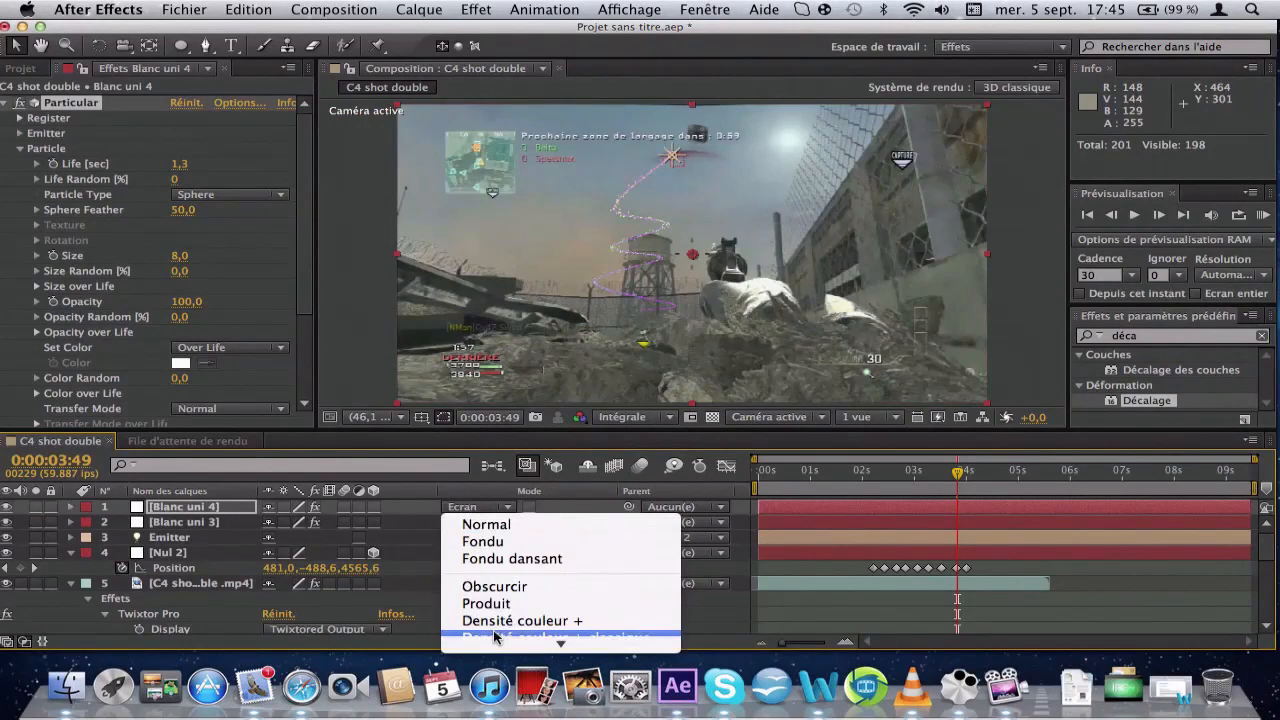
pyautogui.click(483, 594)
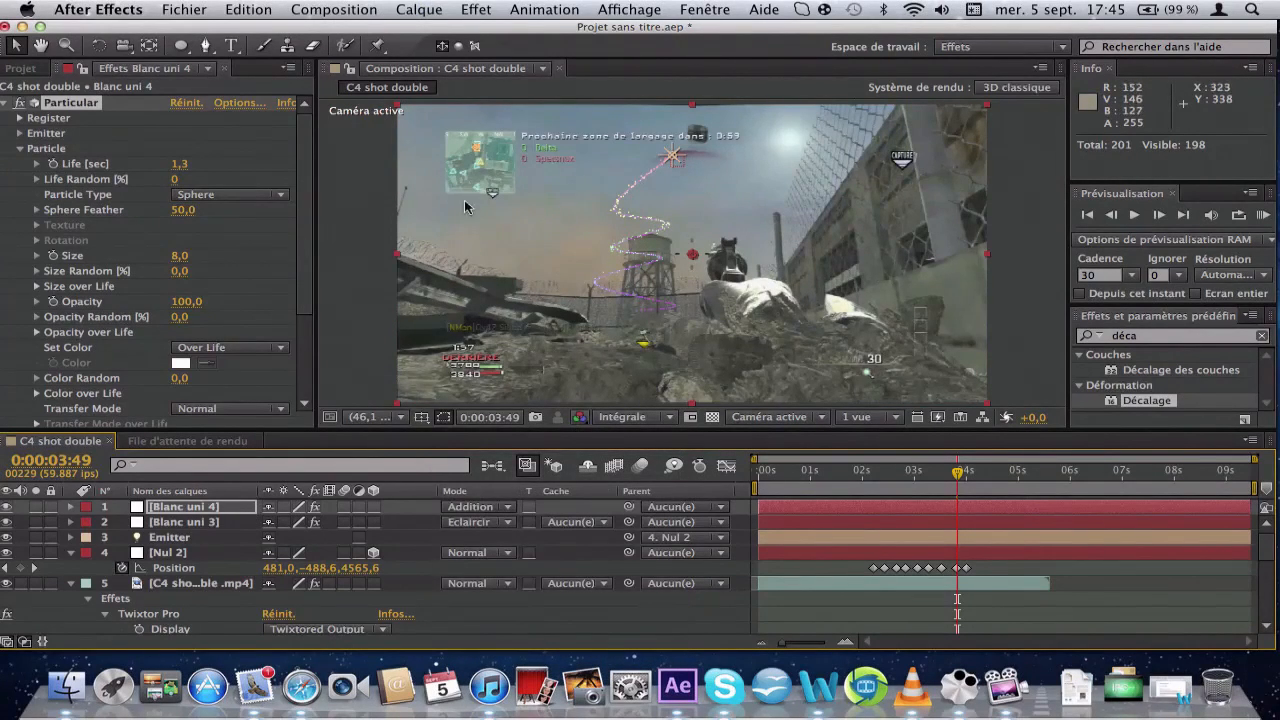
pyautogui.click(20, 148)
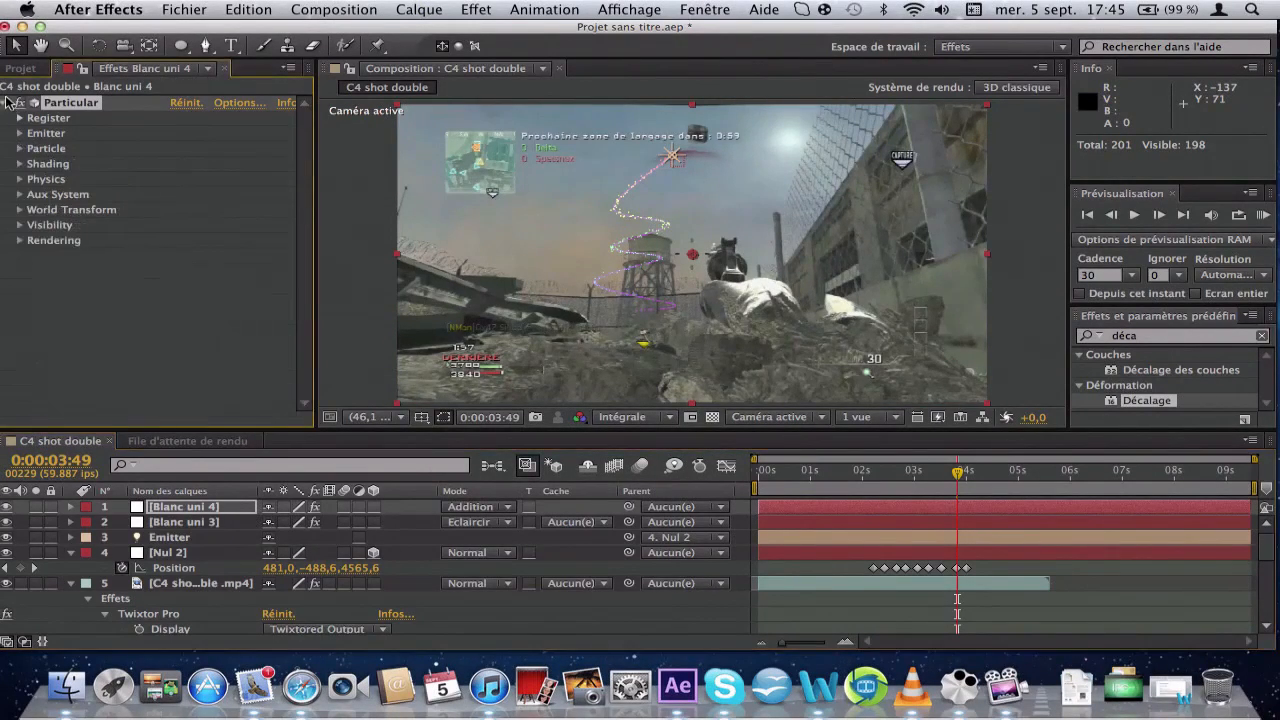
pyautogui.click(5, 103)
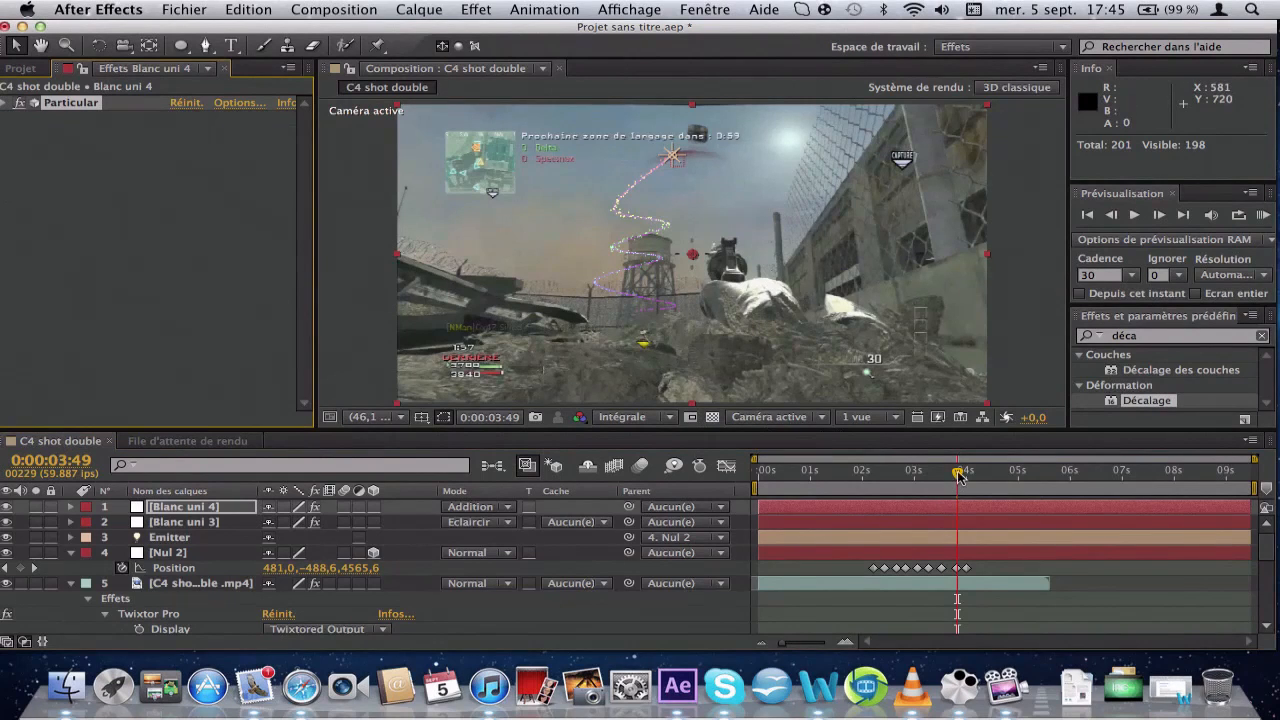
# Split the Blanc uni 4, Blanc uni 3, Emitter and Nul 2 layers at 0:00:02:12.
pyautogui.moveTo(958, 476); pyautogui.dragTo(875, 495)
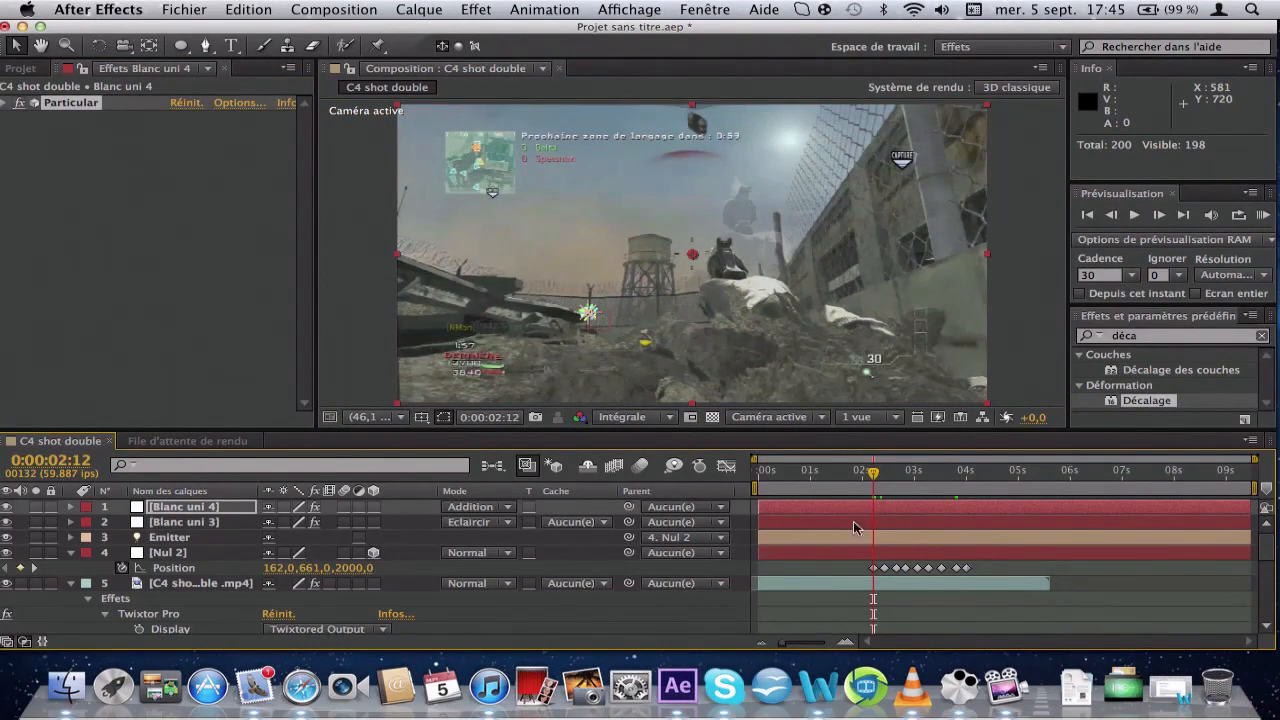
pyautogui.keyDown('shift'); pyautogui.click(852, 554); pyautogui.keyUp('shift')
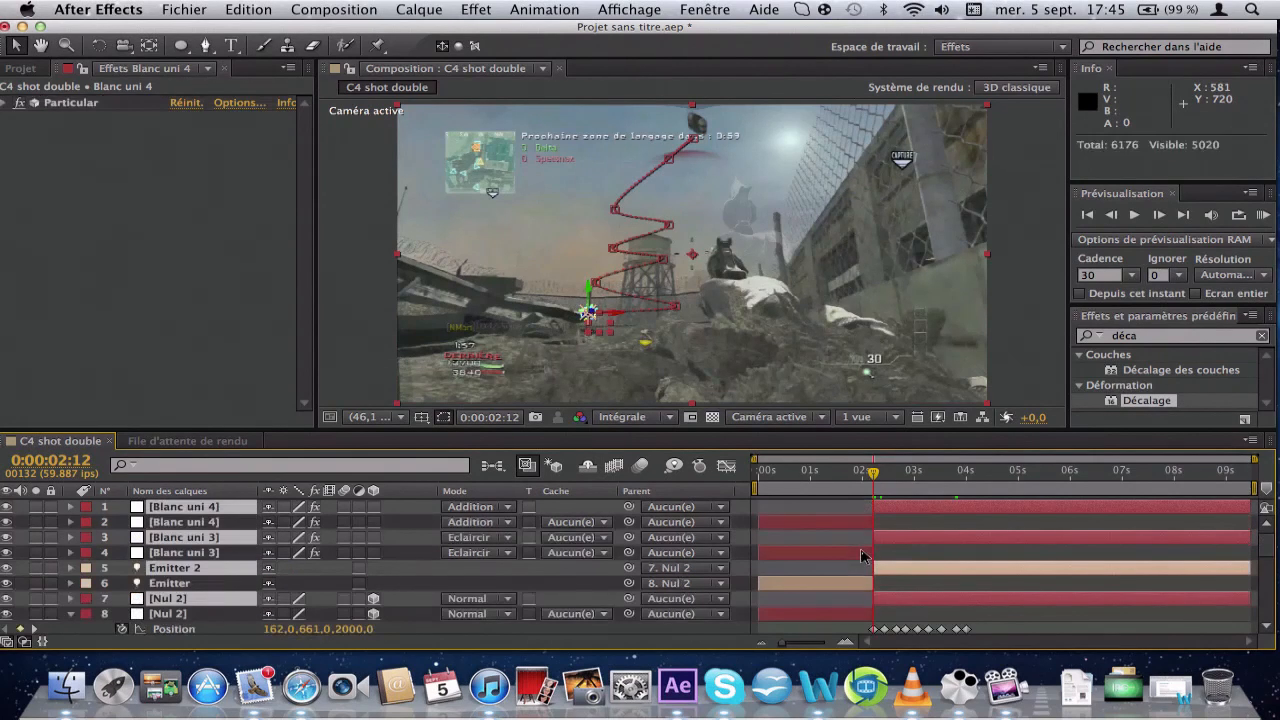
pyautogui.press('super+shift+d')
# Delete the portions of the split solid, light and null layers that lie before 0:00:02:12.
pyautogui.click(856, 535)
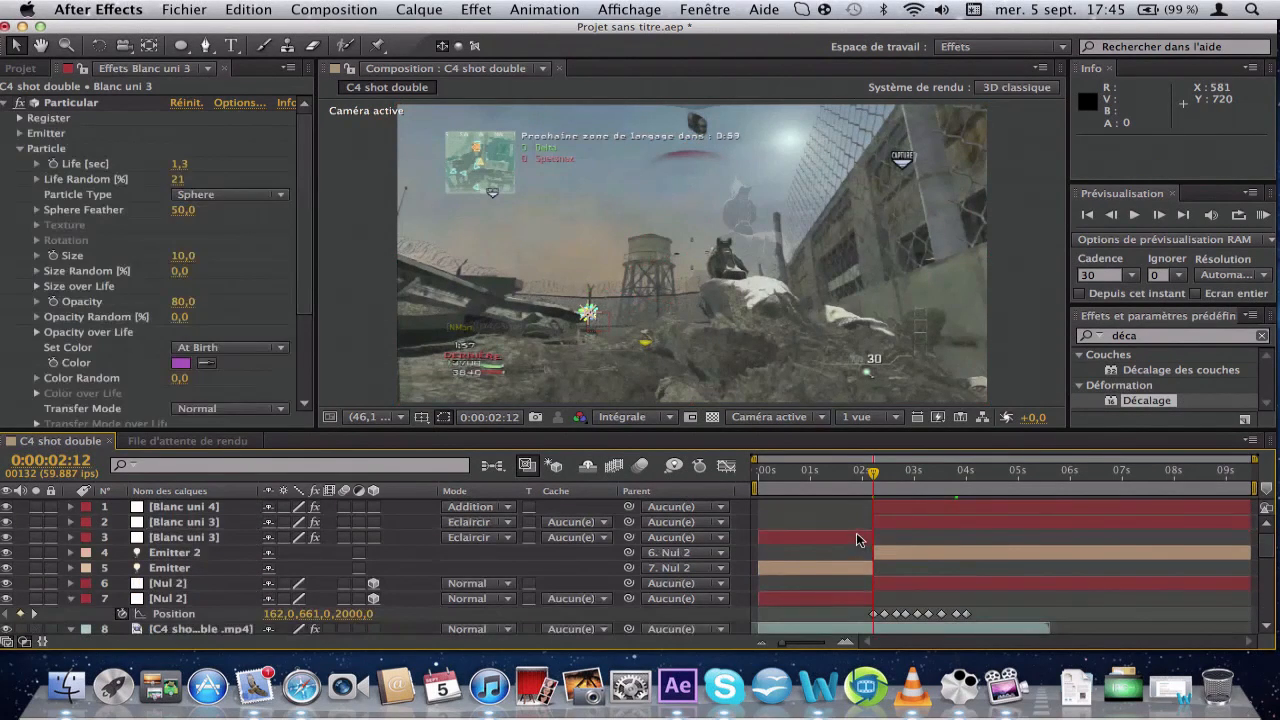
pyautogui.press('Delete')
pyautogui.click(851, 551)
pyautogui.press('Delete')
pyautogui.click(848, 567)
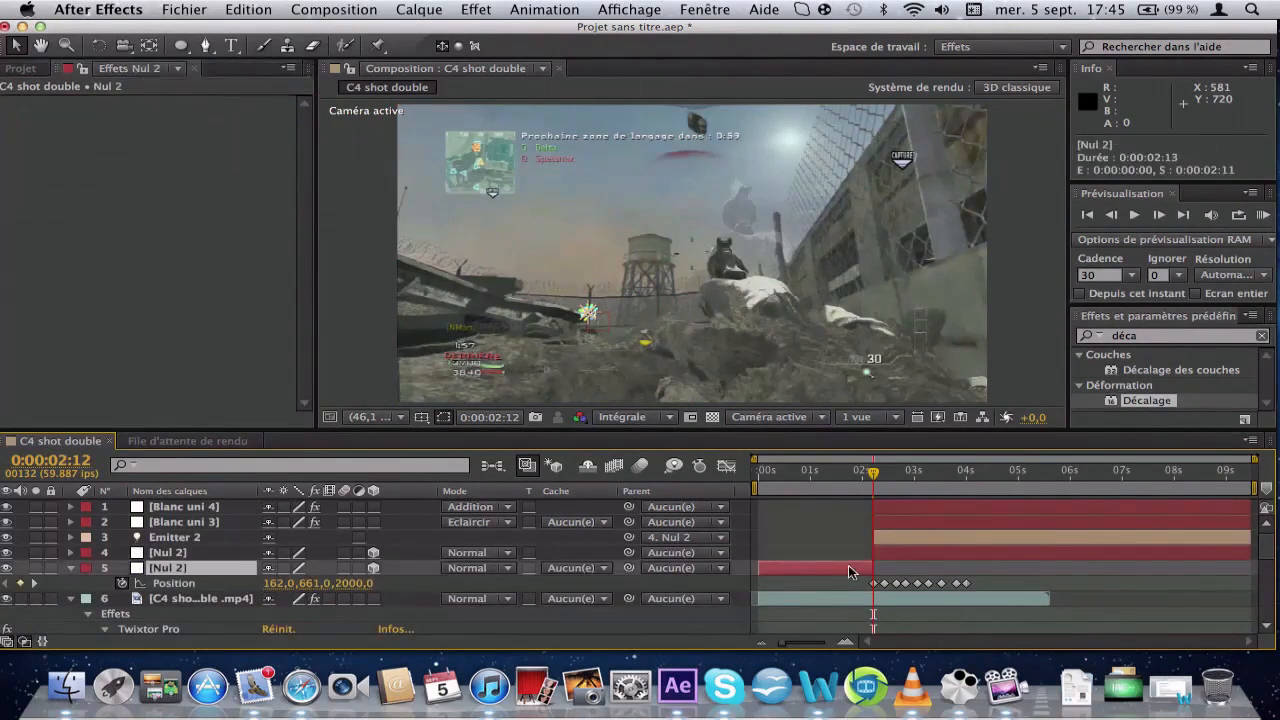
pyautogui.press('Delete')
# Split the two solids, Emitter 2 and Nul 2 at 0:00:04:02 and delete the portions after it.
pyautogui.click(966, 472)
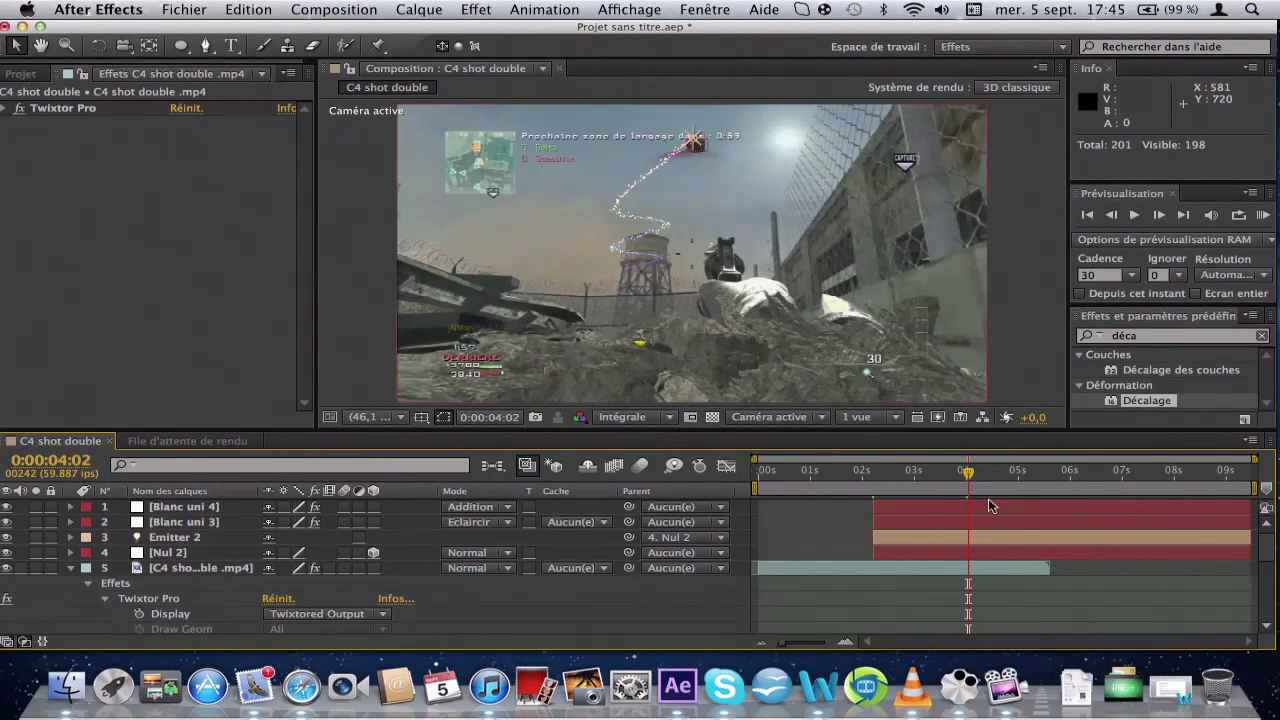
pyautogui.click(988, 506)
pyautogui.keyDown('shift'); pyautogui.click(995, 554); pyautogui.keyUp('shift')
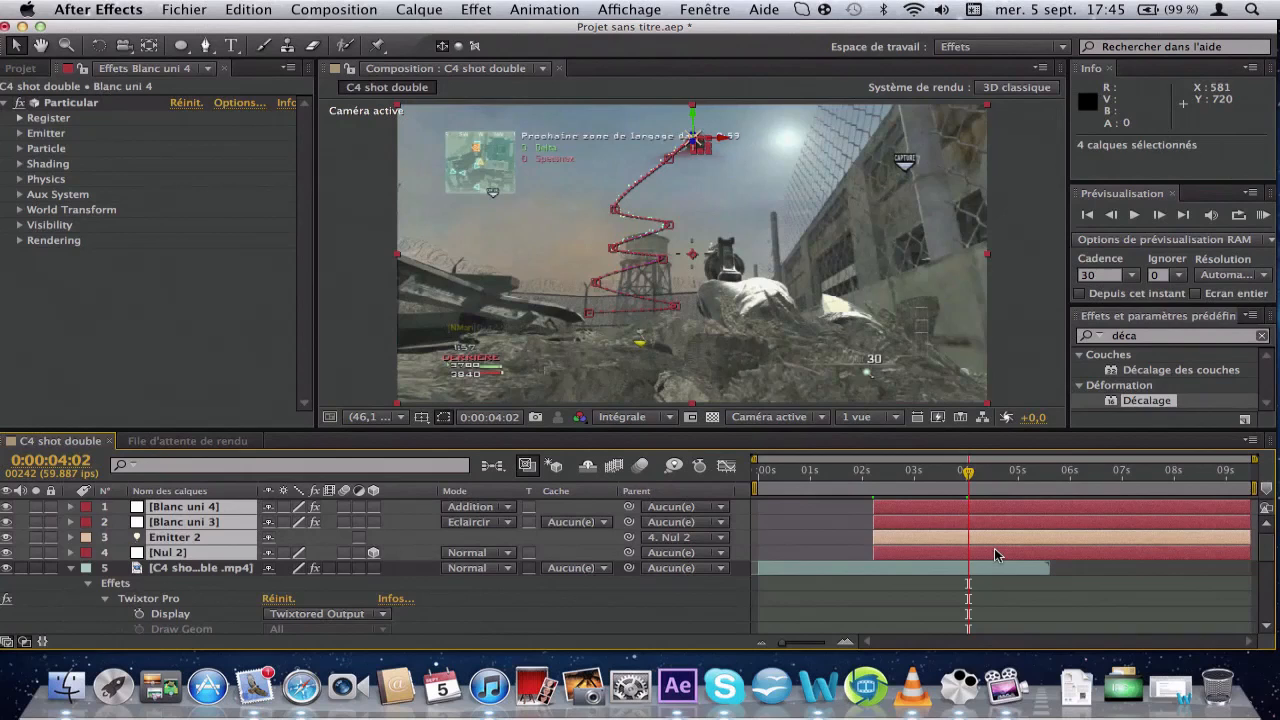
pyautogui.press('super+shift+d')
pyautogui.press('Delete')
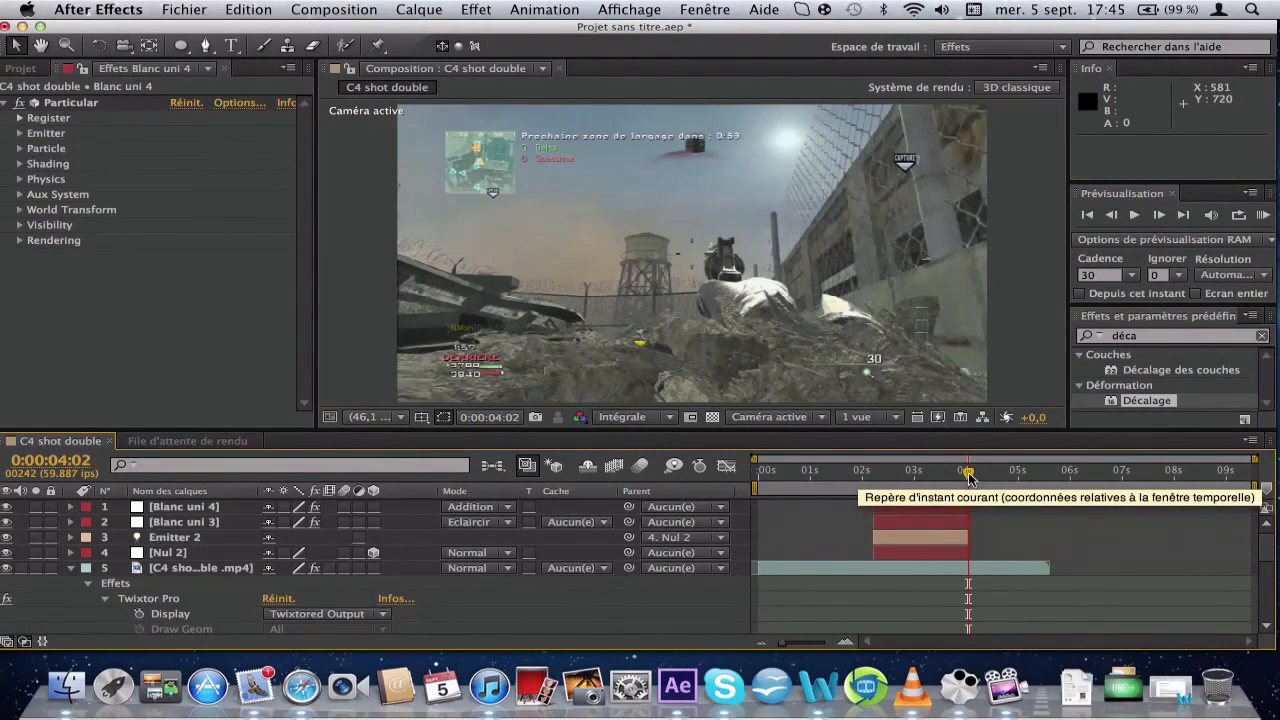
# Collapse the video layer's properties and preview the composition from 0:00:02:04.
pyautogui.moveTo(968, 478); pyautogui.dragTo(1000, 478)
pyautogui.click(71, 568)
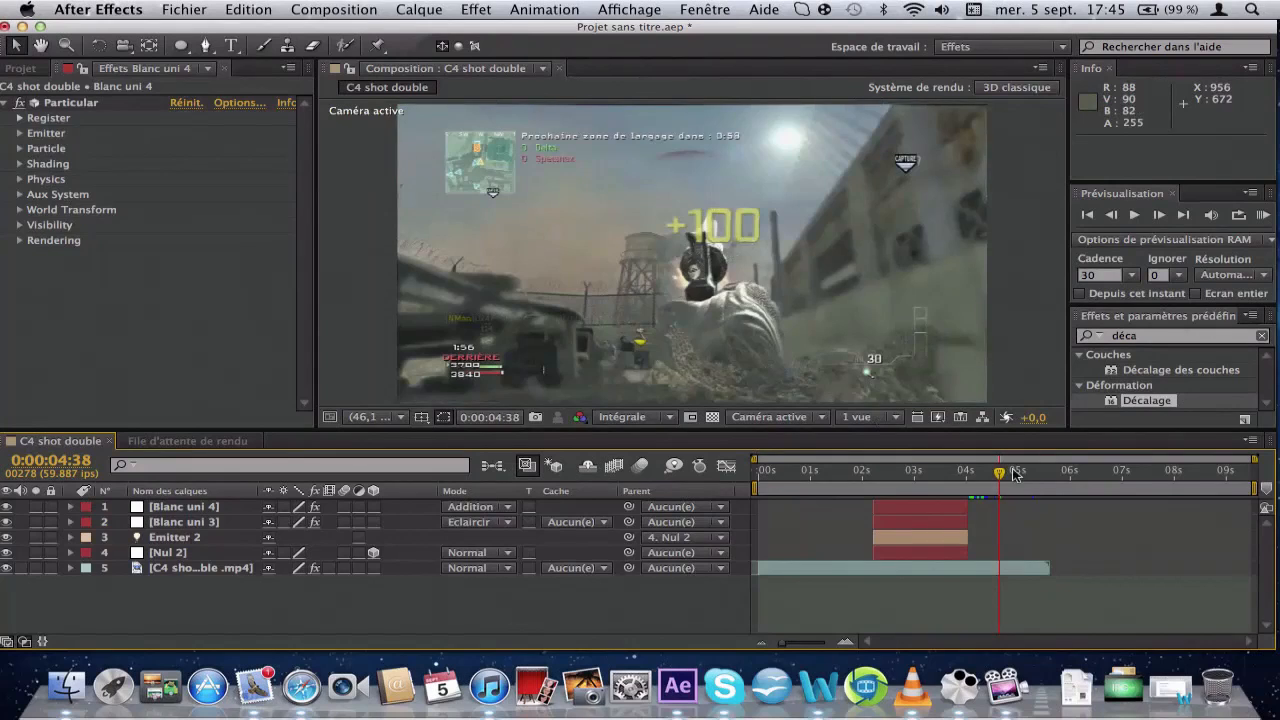
pyautogui.moveTo(1000, 474); pyautogui.dragTo(866, 480)
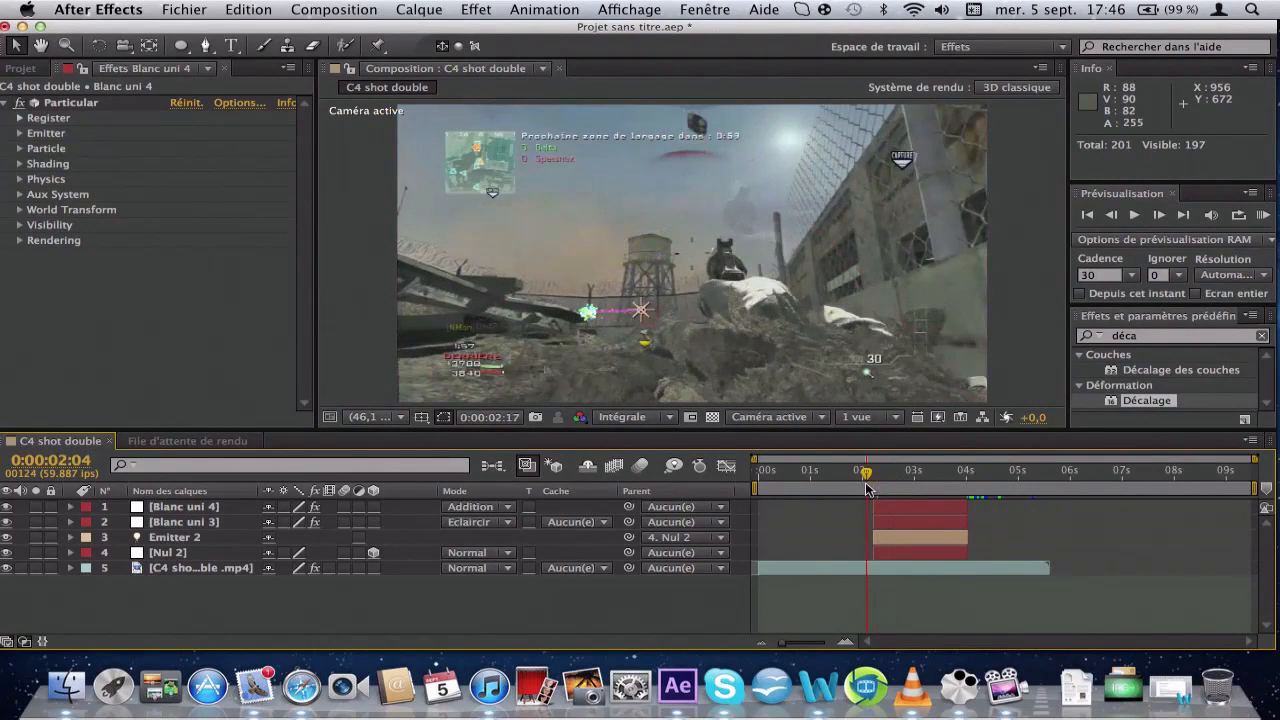
pyautogui.press('space')
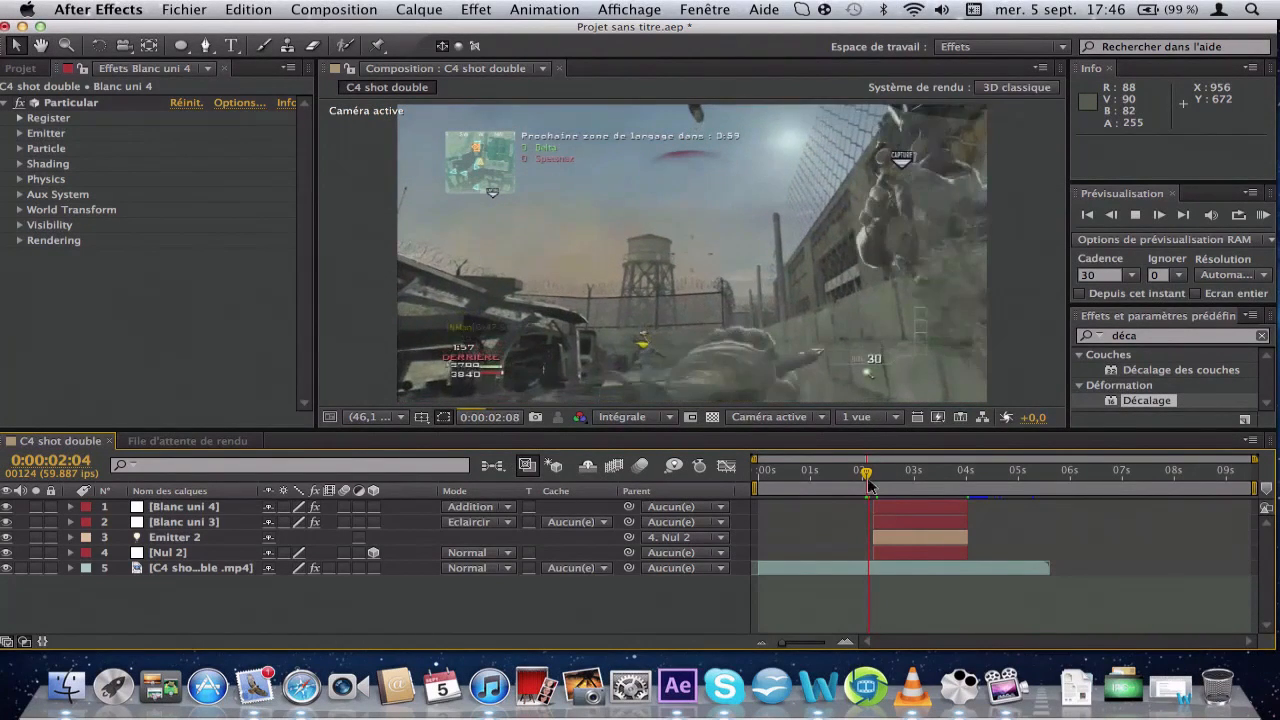